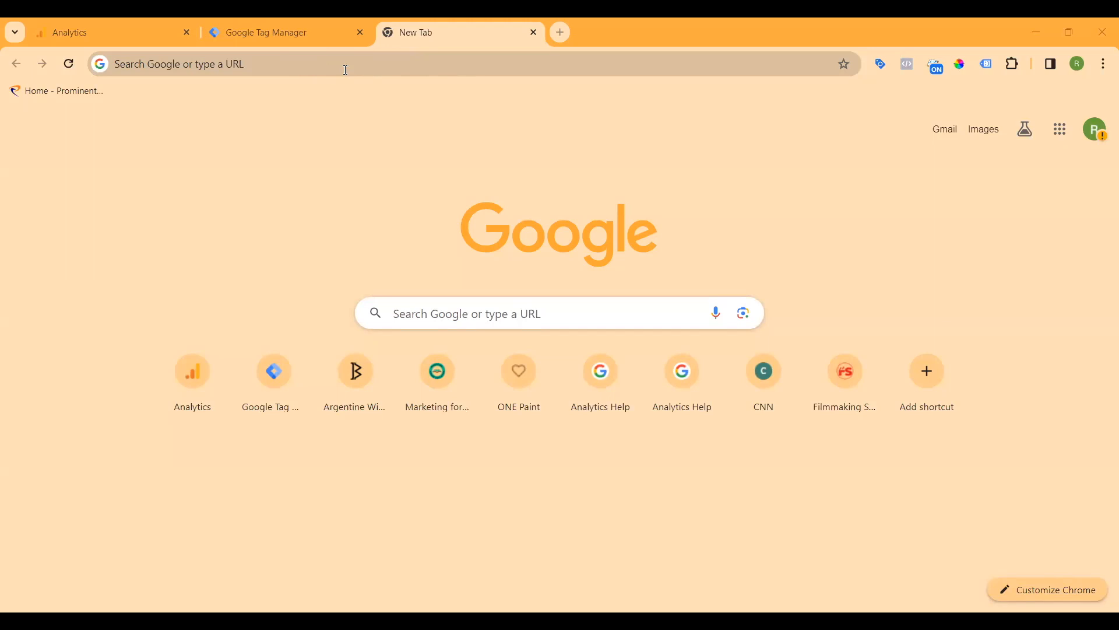
Step: Open mhe.tips/ga4 and look up the Video engagement events and their parameters in the enhanced measurement table
text(mhe.tips/ga4)
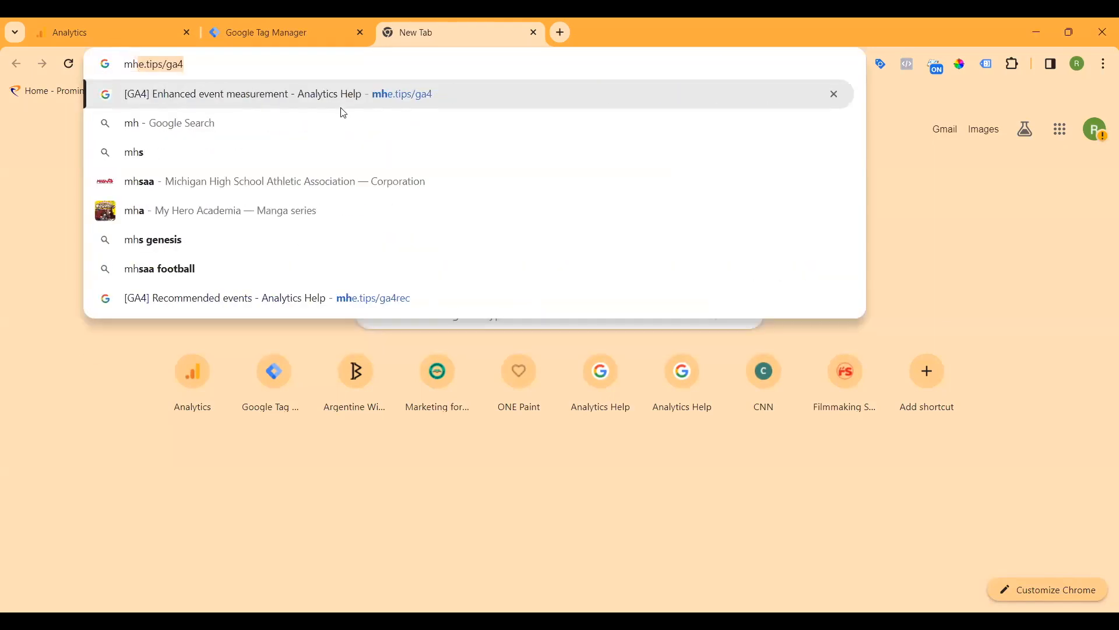
click(408, 97)
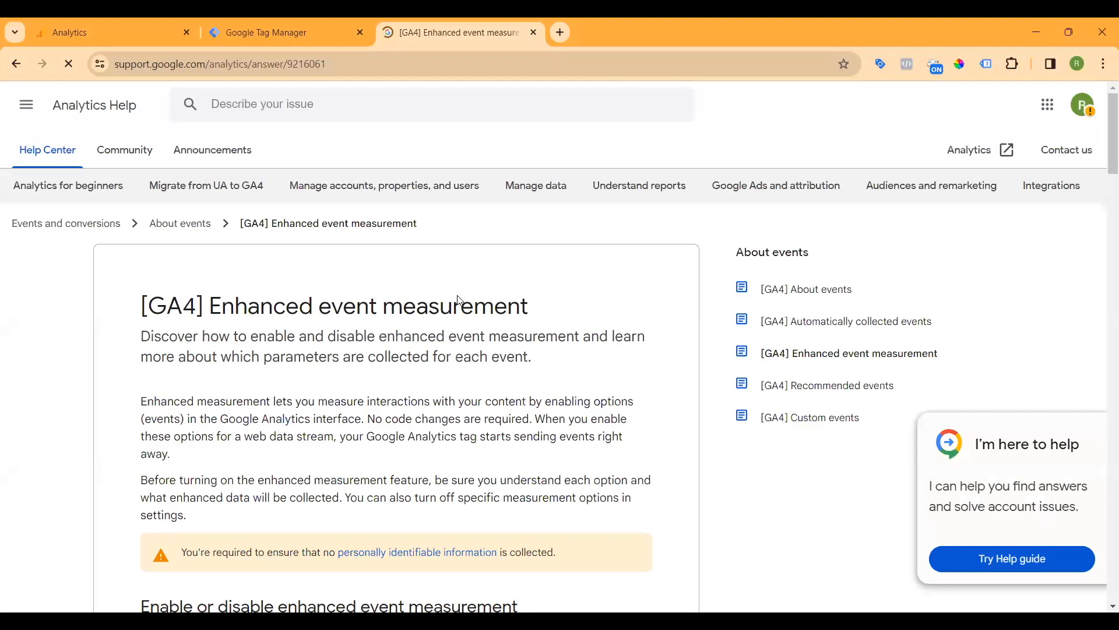
scroll(458, 299, down, 6)
scroll(447, 345, down, 7)
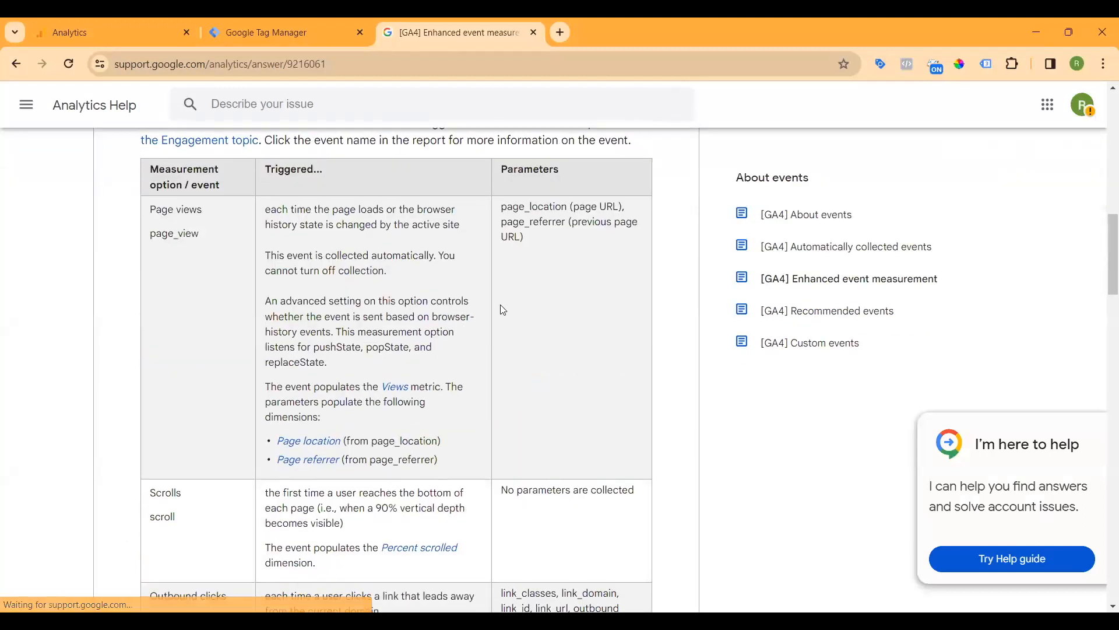
scroll(205, 311, down, 11)
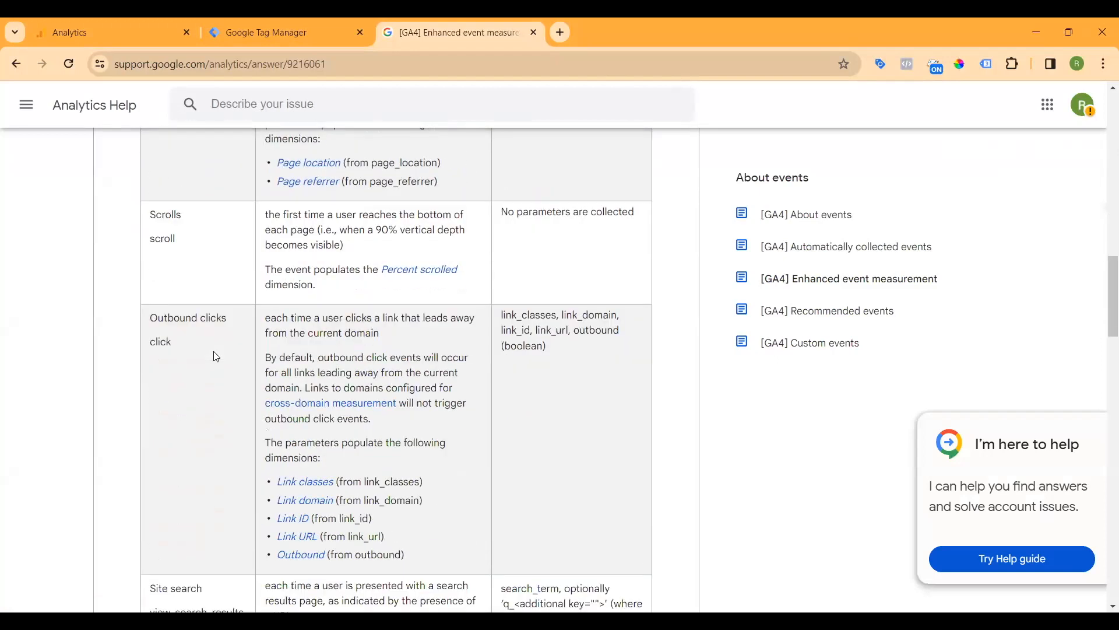
scroll(205, 329, down, 4)
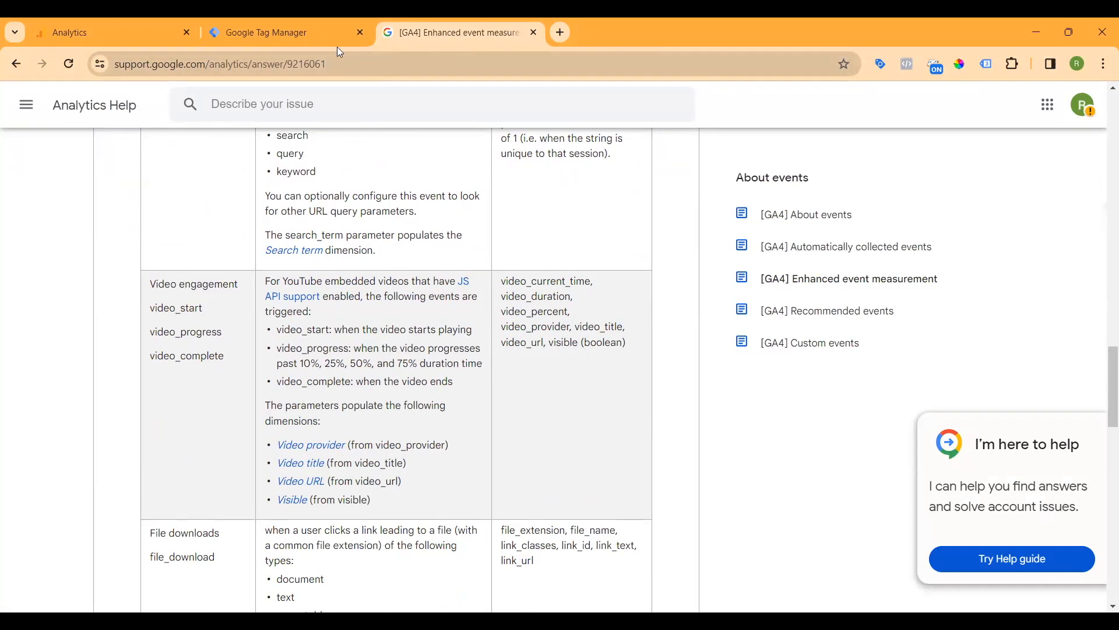
Step: Switch to Google Tag Manager and create a new tag of type Google Analytics: GA4 Event
click(275, 36)
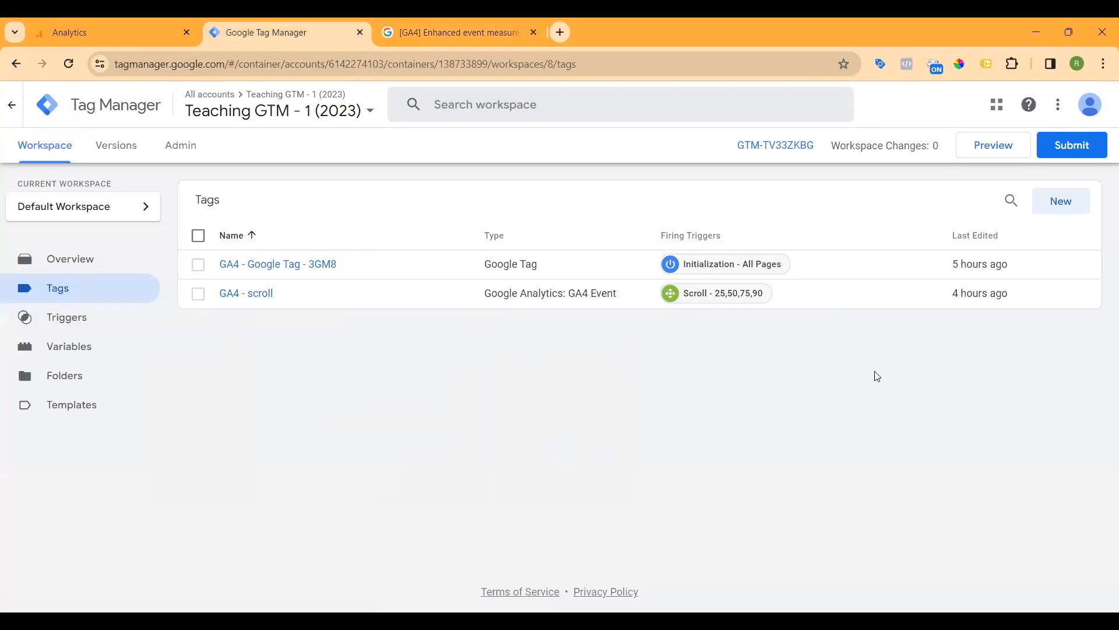
click(1061, 204)
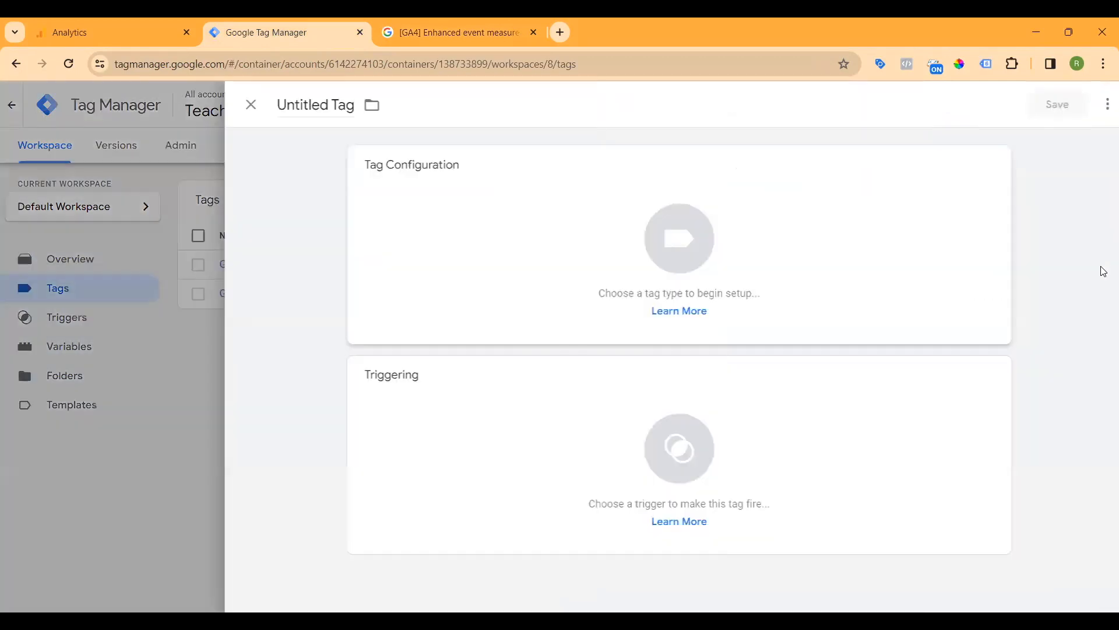
click(662, 267)
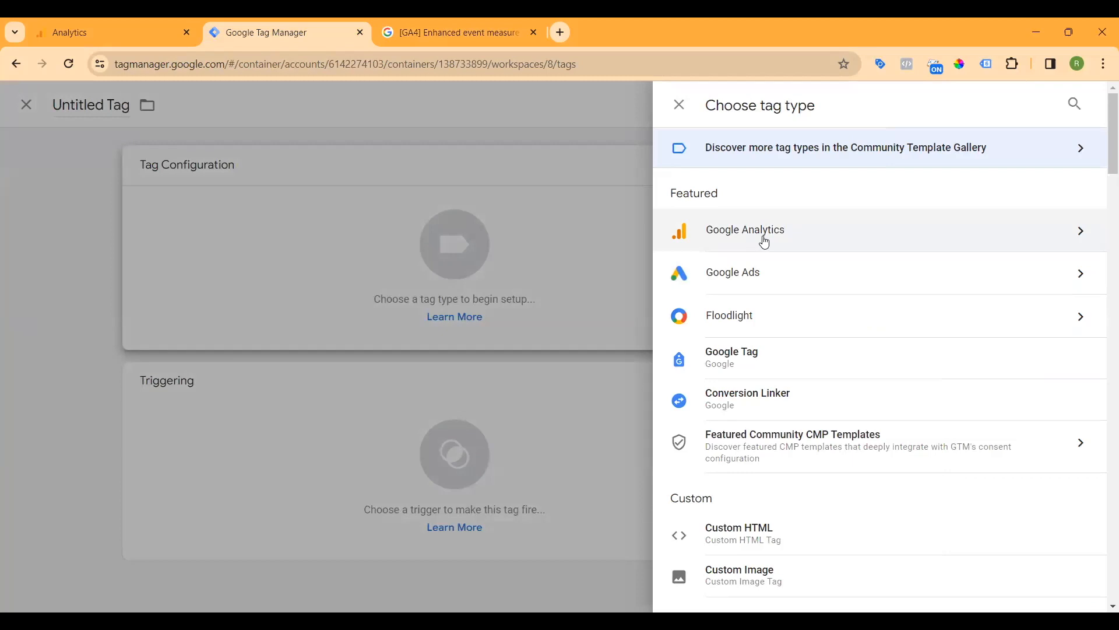
click(946, 240)
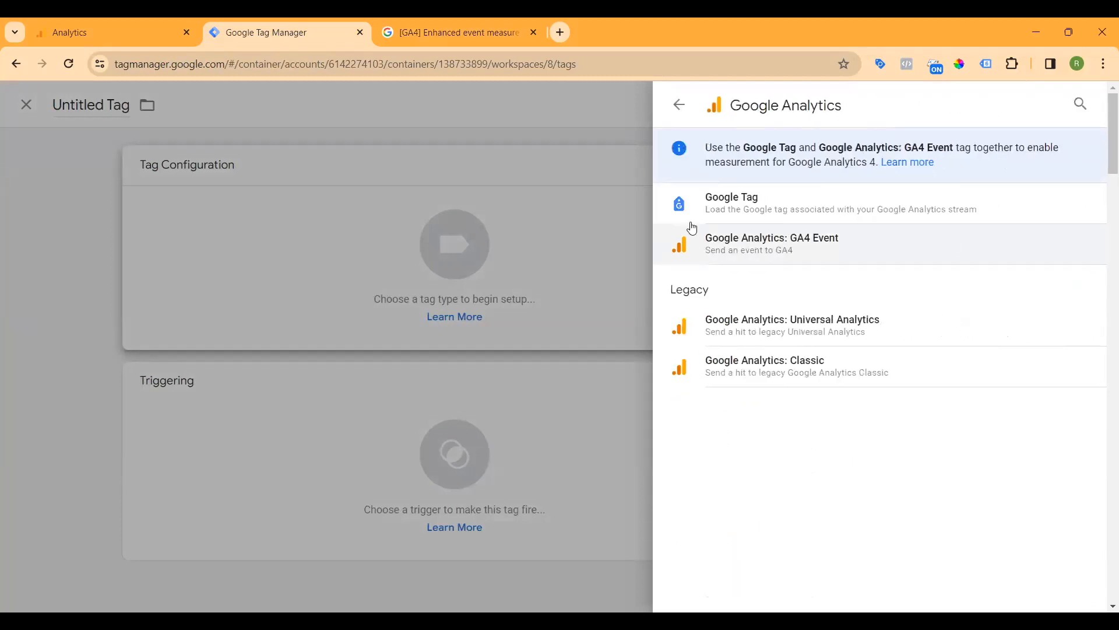
click(775, 246)
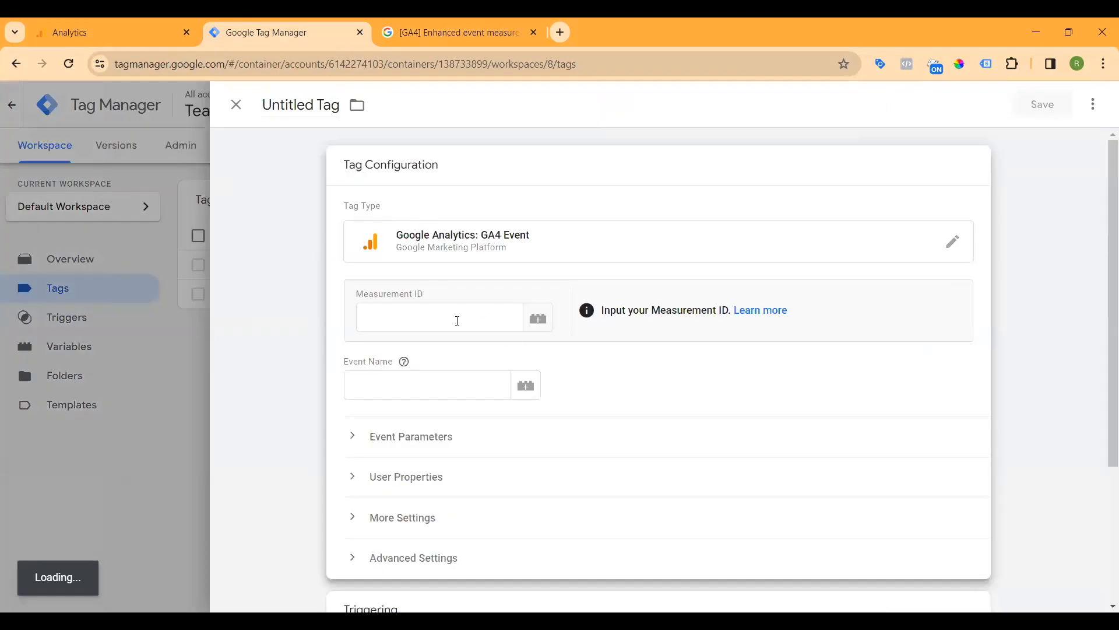
Step: Set the tag's Measurement ID to the variable {{C - Google Tag - 3GM8}}
click(440, 320)
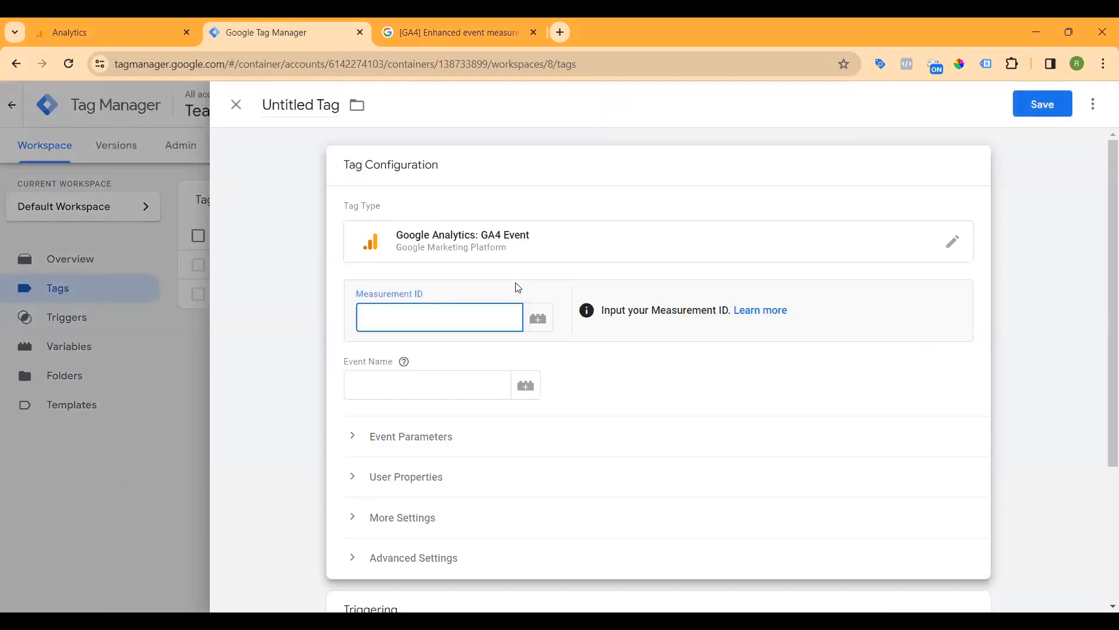
text({{)
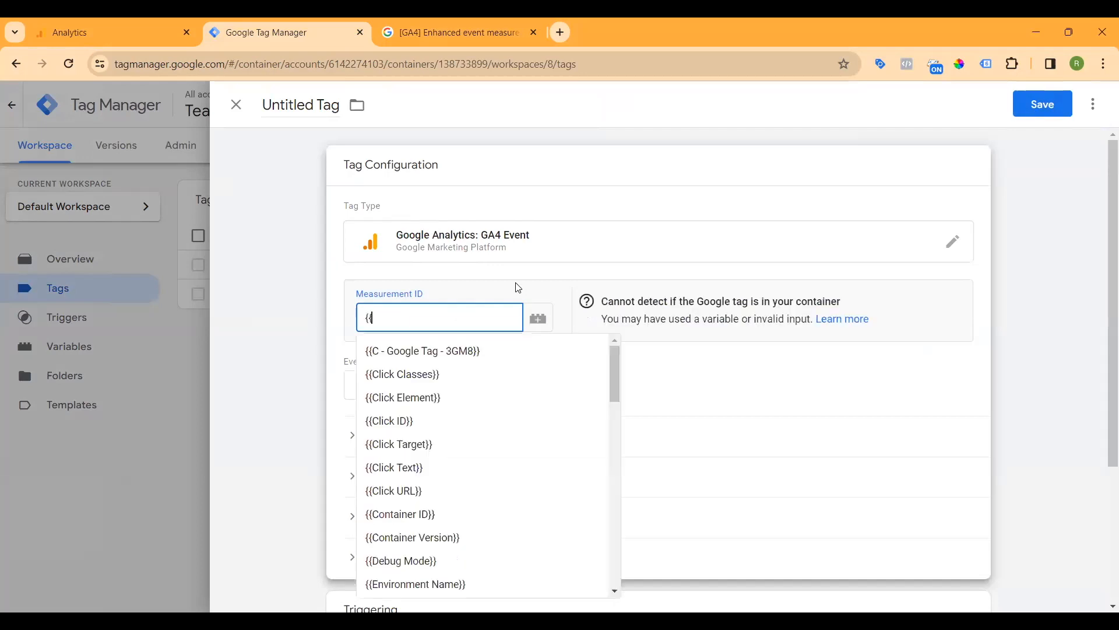
click(453, 349)
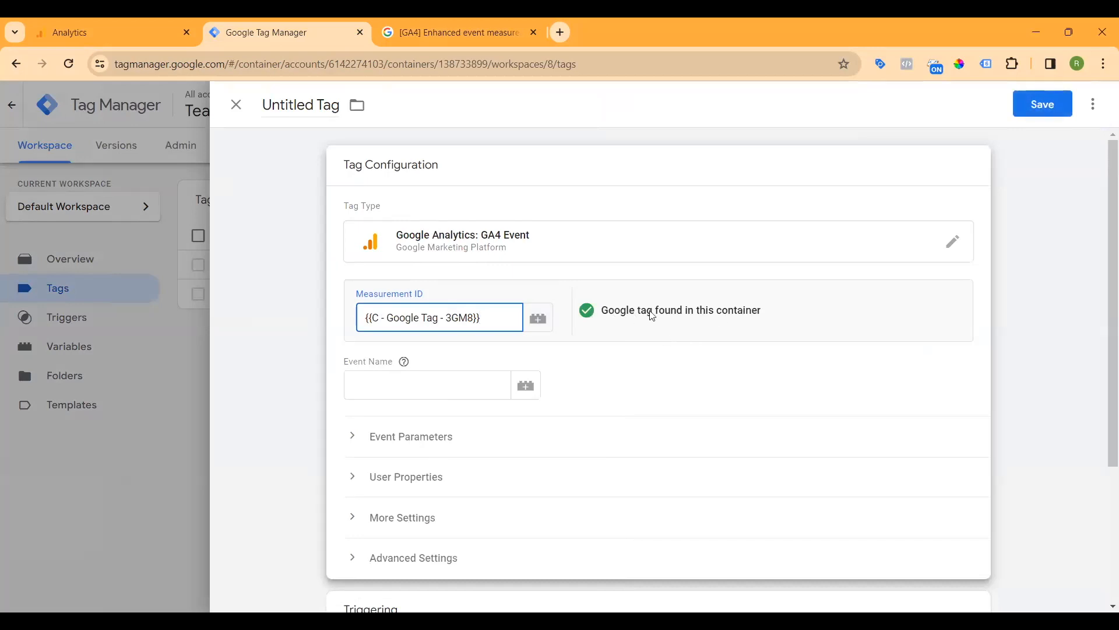
Step: Check the video event names in the Analytics Help table and set the tag's event name to video_start
click(411, 389)
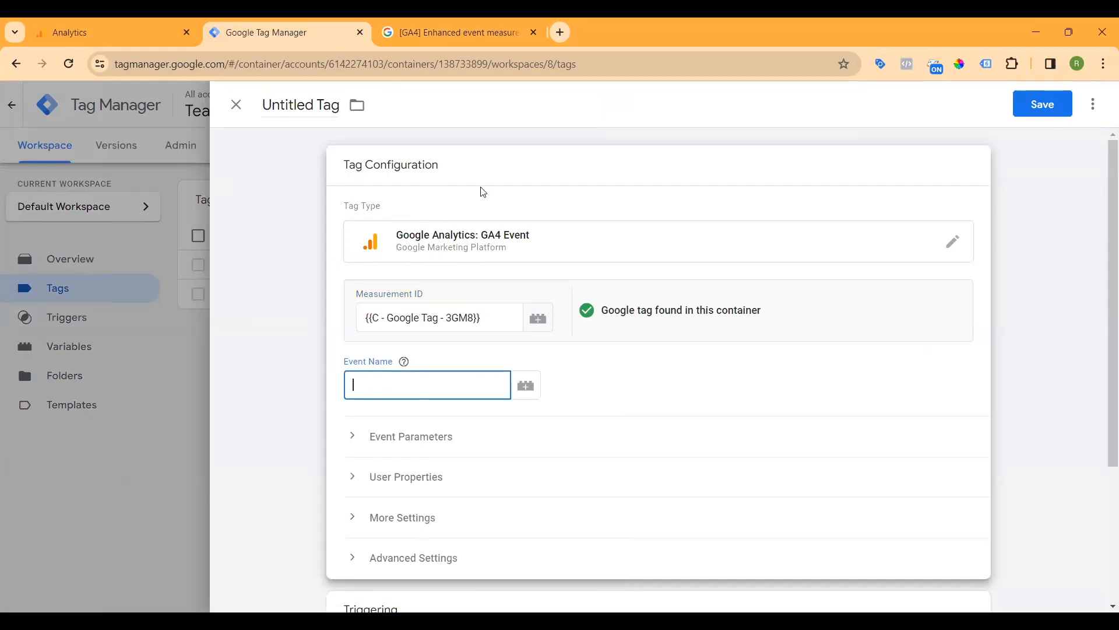
click(461, 32)
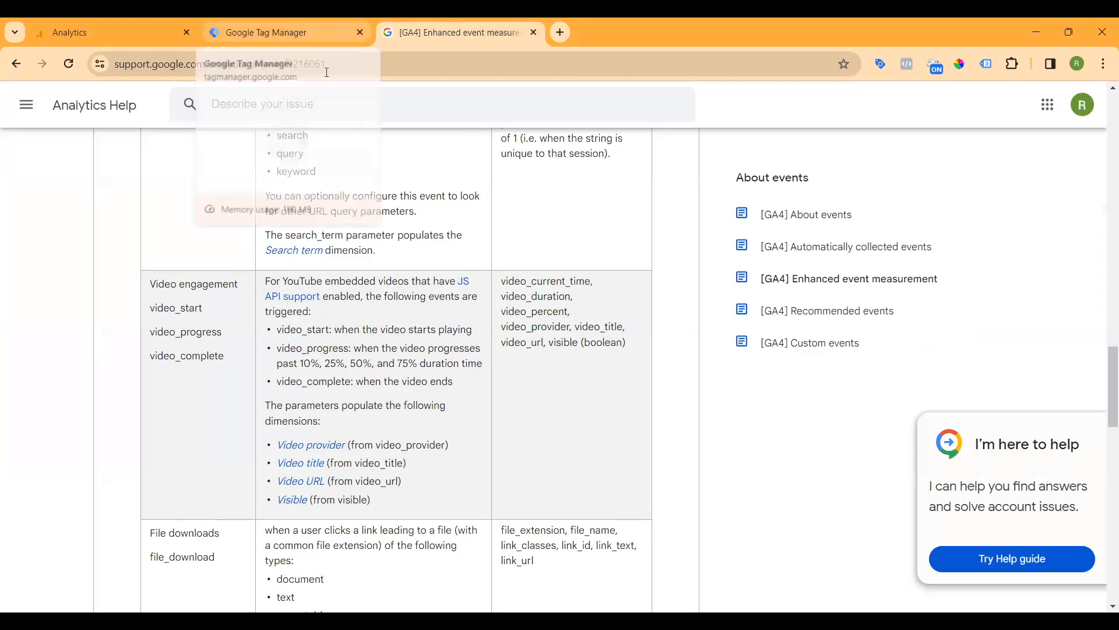
click(298, 34)
text(video)
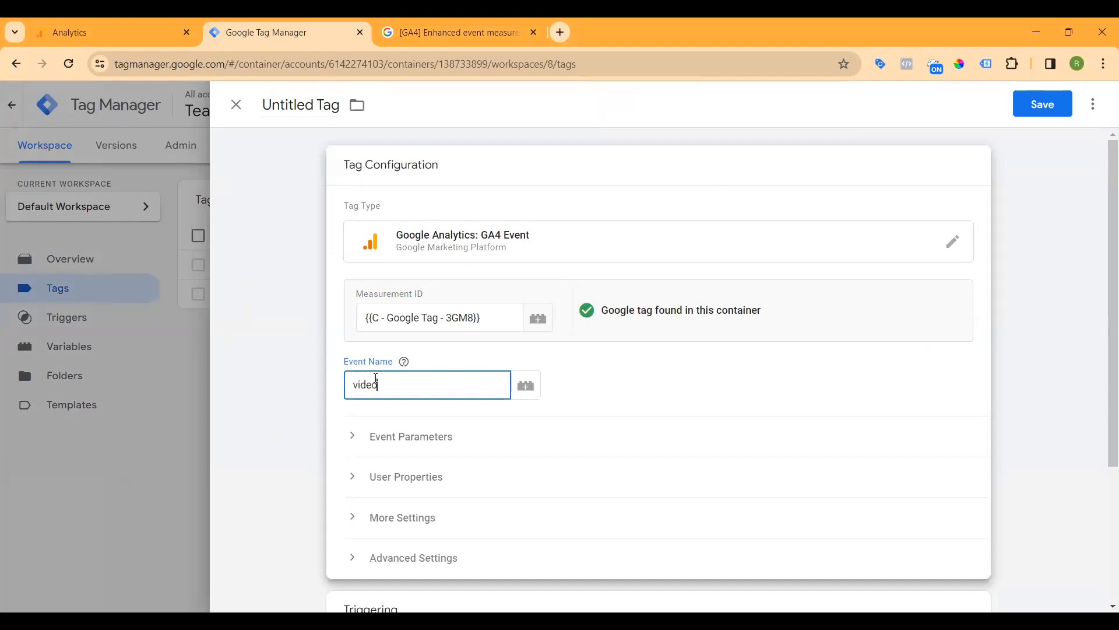
text(_start)
Step: Rename the untitled tag as "GA4 - video_start", reusing the copied event name
drag(422, 389, 343, 395)
key(ctrl+c)
drag(269, 107, 338, 106)
text(G)
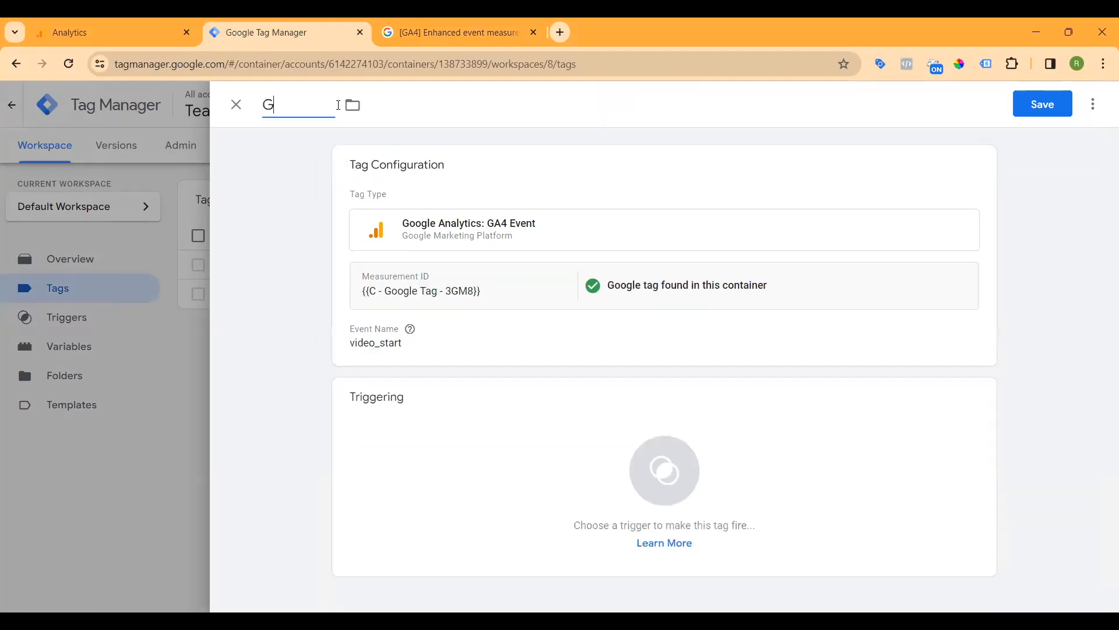
text(A4 -)
key(ctrl+v)
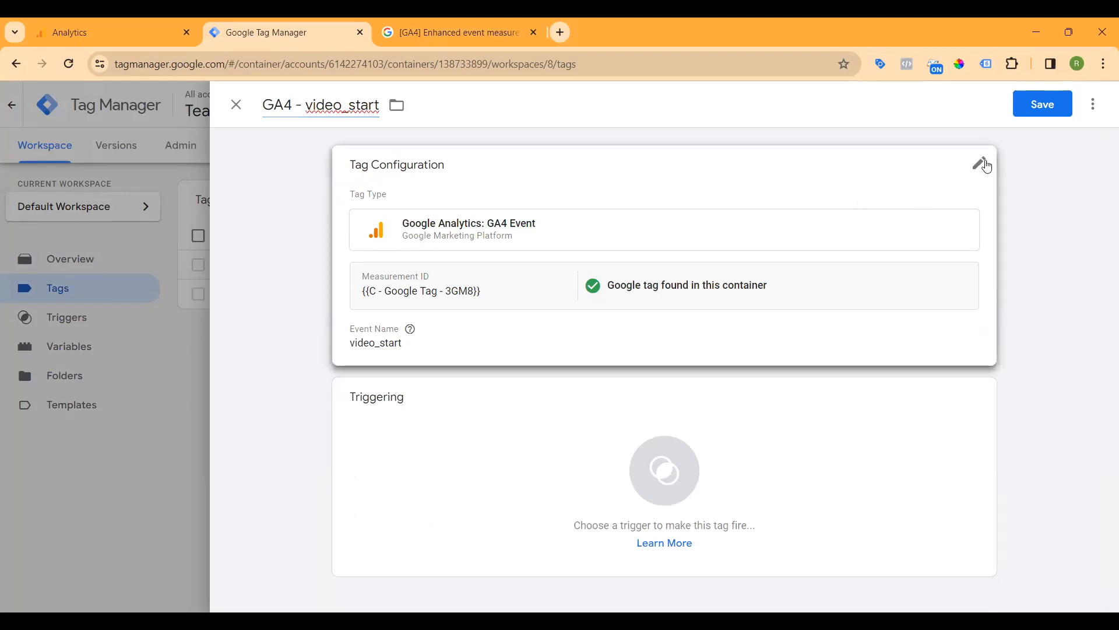
Step: Reopen the tag configuration for editing and add four empty rows under Event Parameters
click(987, 167)
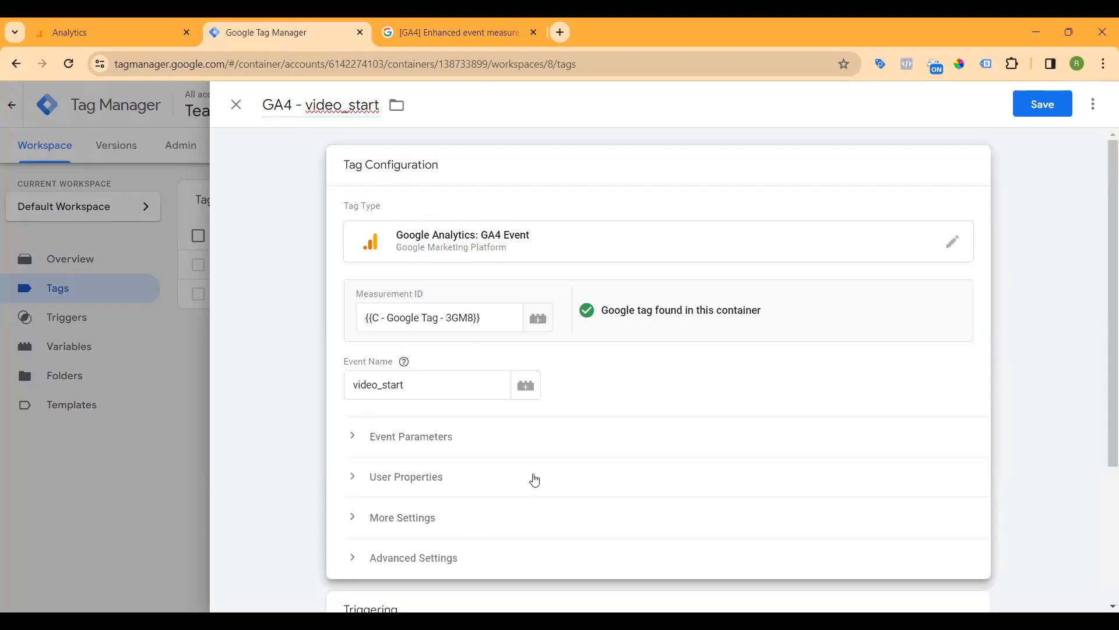
click(358, 445)
click(432, 548)
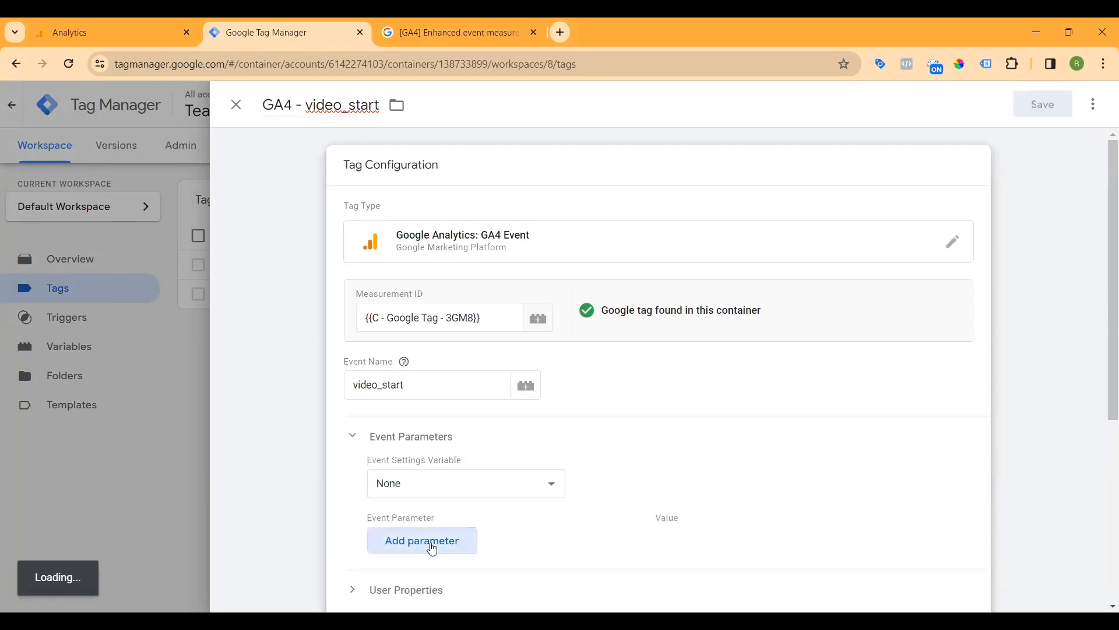
click(423, 591)
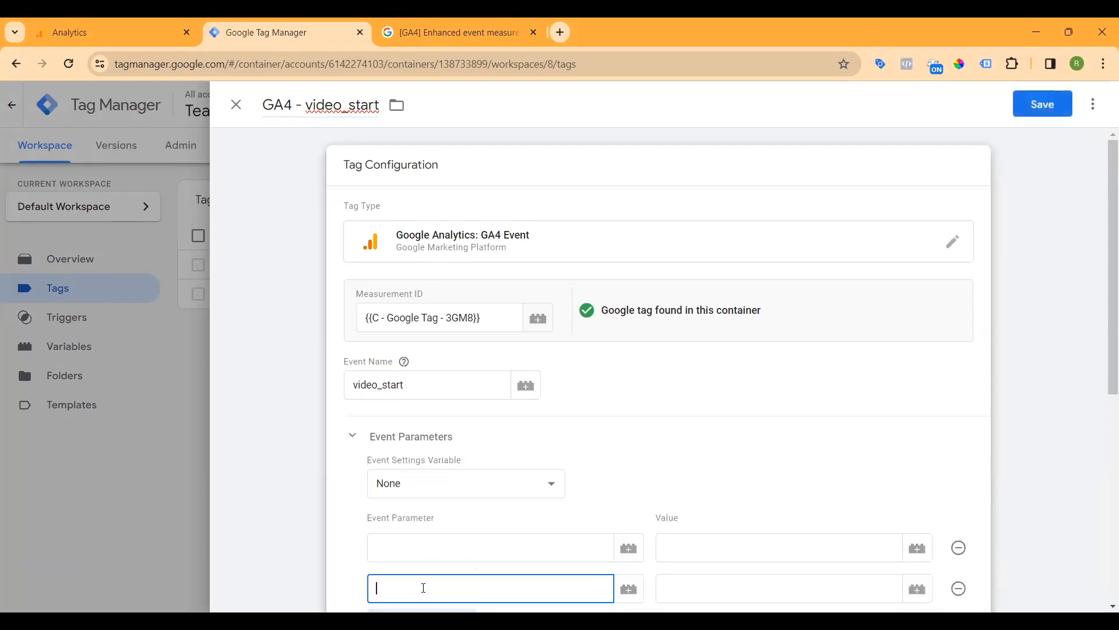
scroll(569, 495, down, 4)
click(430, 408)
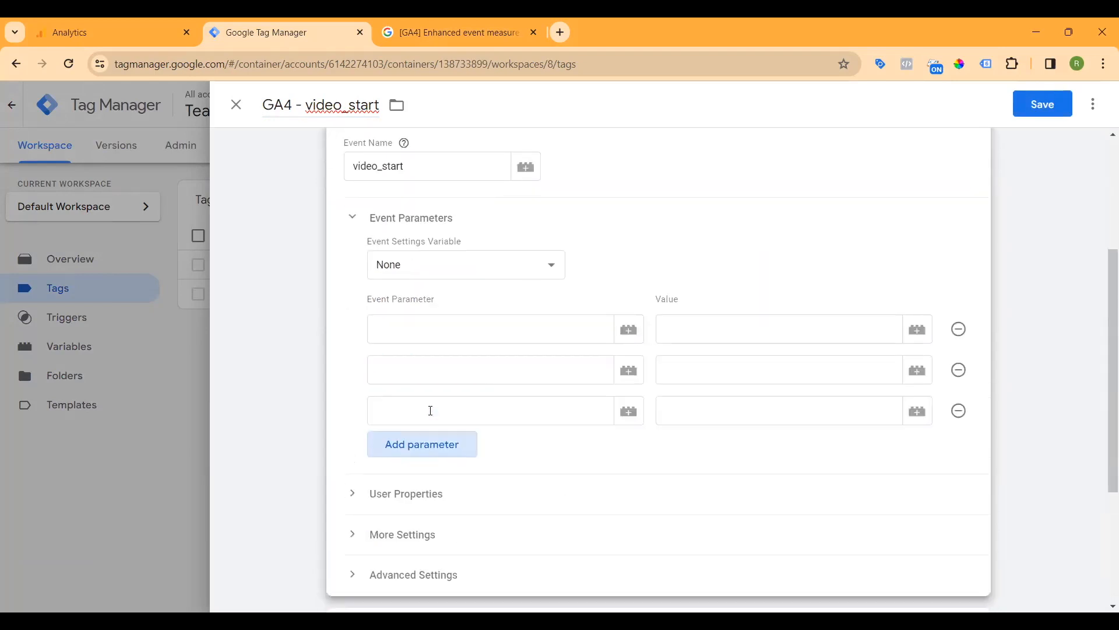
click(425, 452)
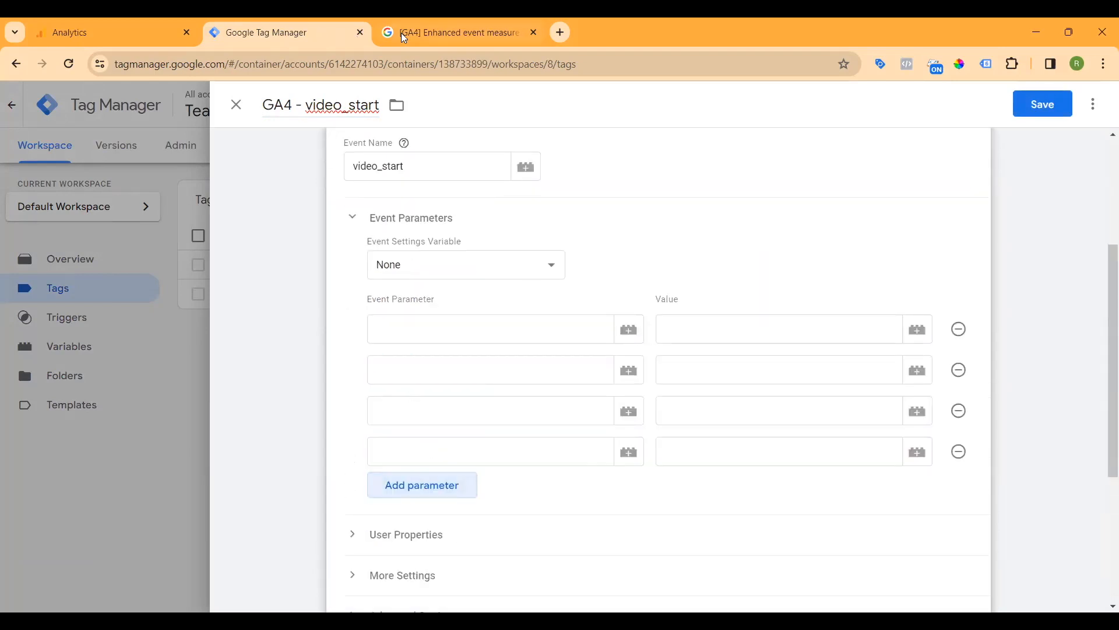
Step: Copy video_current_time from the Analytics Help table into the first event parameter's name
click(425, 32)
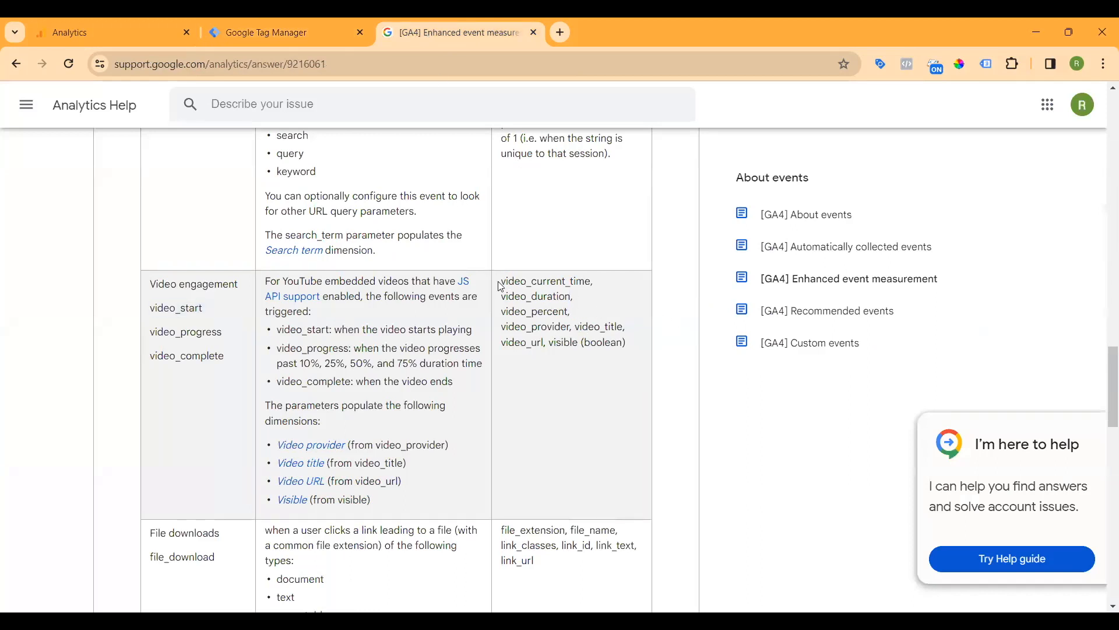
drag(501, 282, 601, 284)
key(ctrl+c)
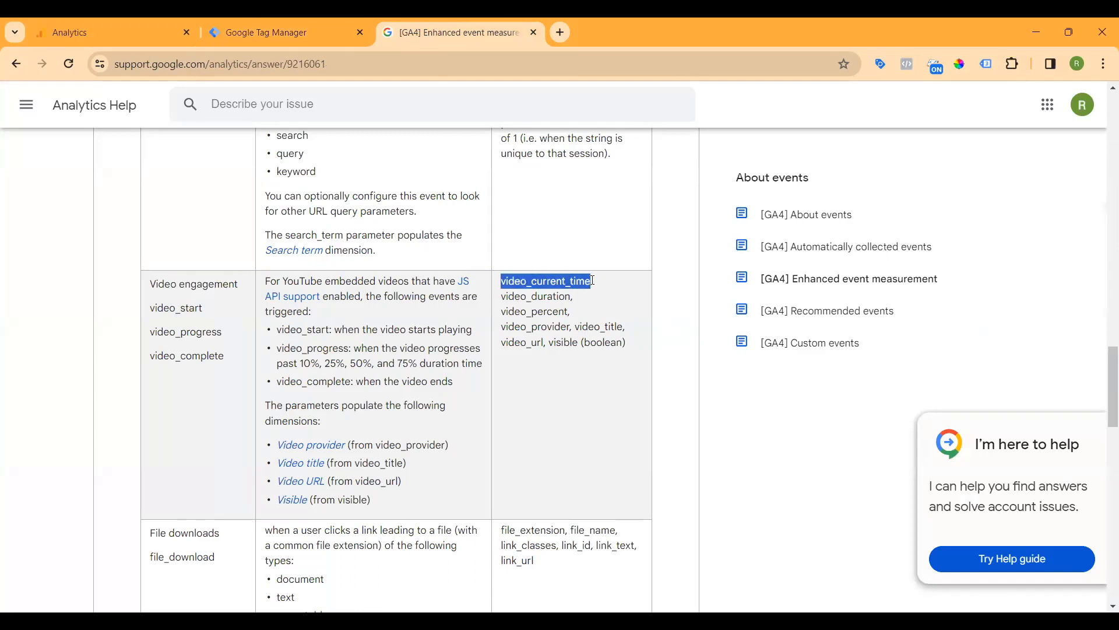
click(302, 33)
click(444, 330)
key(ctrl+v)
Step: Copy video_duration from the Analytics Help table into the second event parameter's name
click(455, 369)
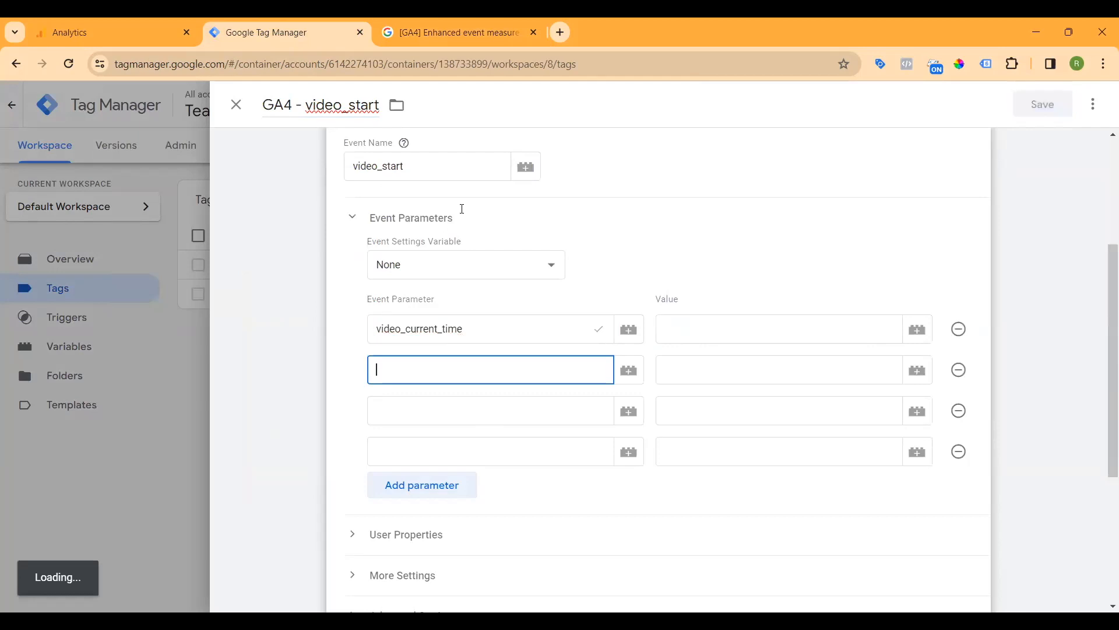
click(451, 33)
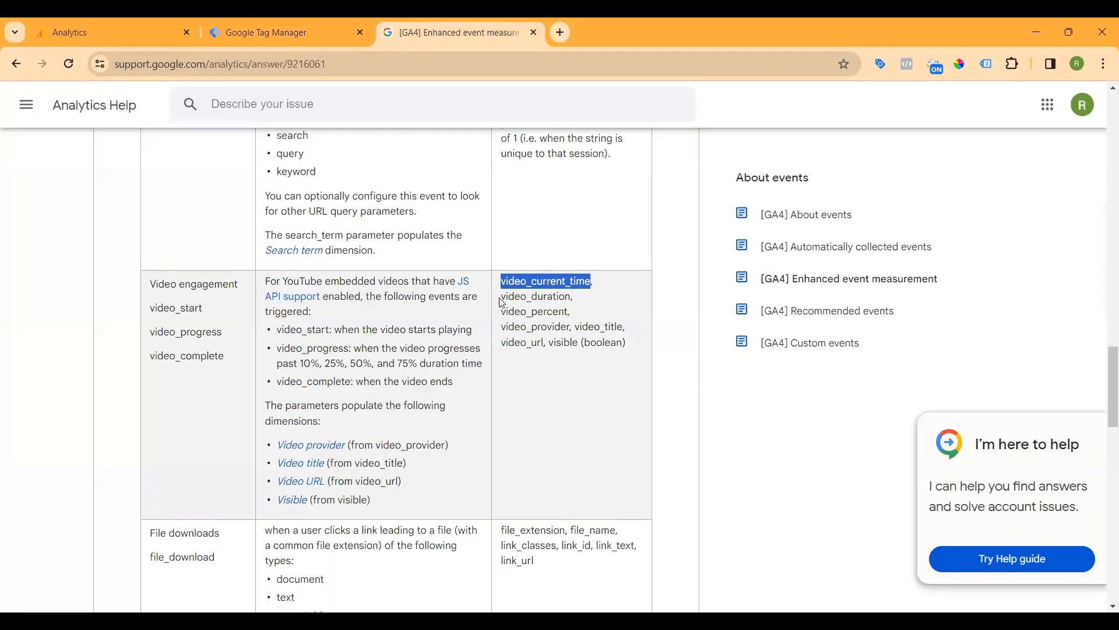
drag(506, 297, 570, 299)
key(ctrl+c)
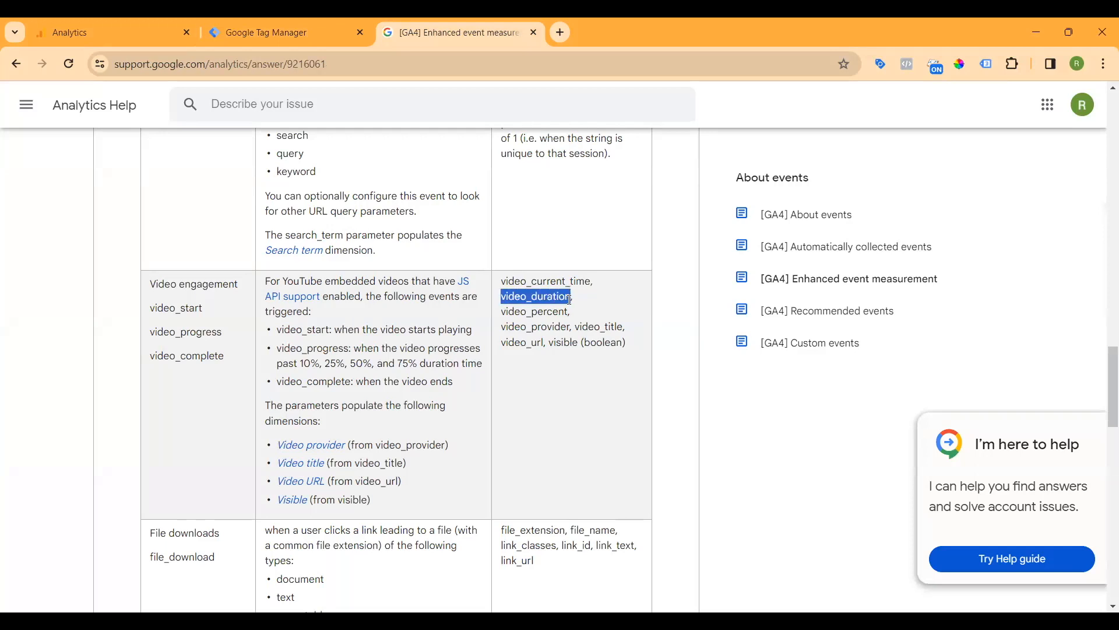
click(332, 26)
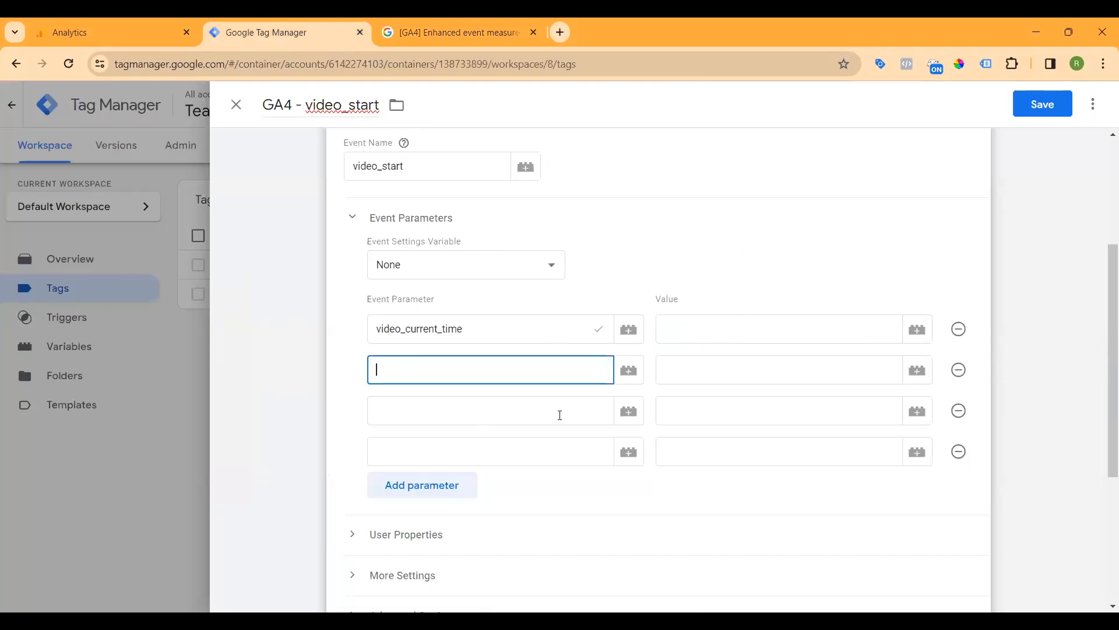
key(ctrl+v)
Step: Copy video_percent from the Analytics Help table into the third event parameter's name
click(464, 30)
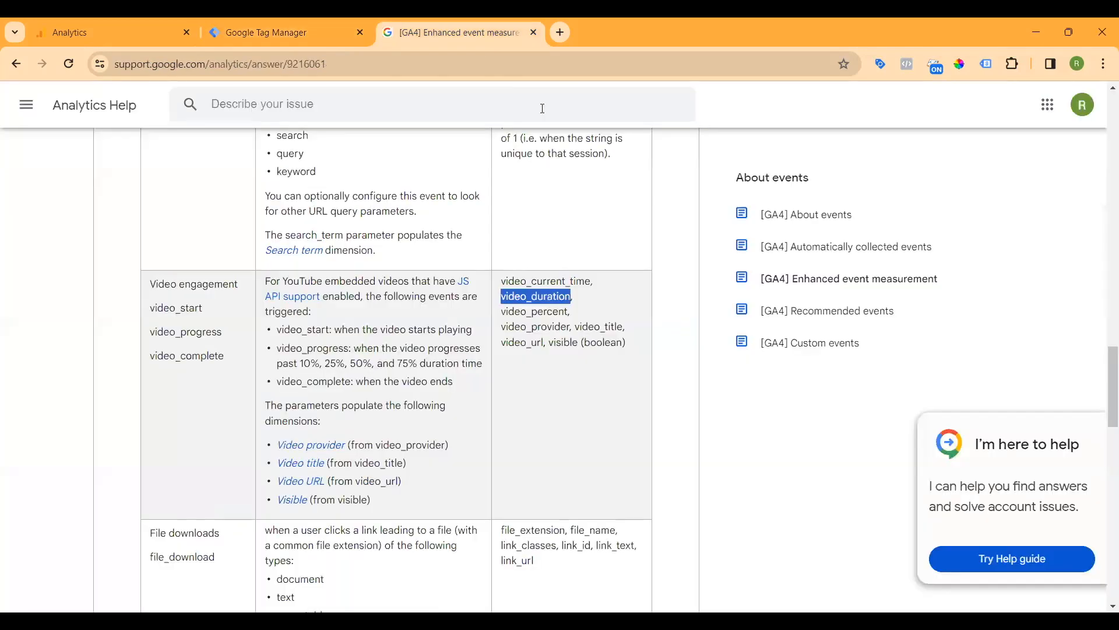
drag(500, 312, 570, 311)
key(ctrl+c)
click(285, 32)
click(454, 410)
key(ctrl+v)
Step: Copy video_title from the Analytics Help table into the fourth event parameter's name
click(426, 35)
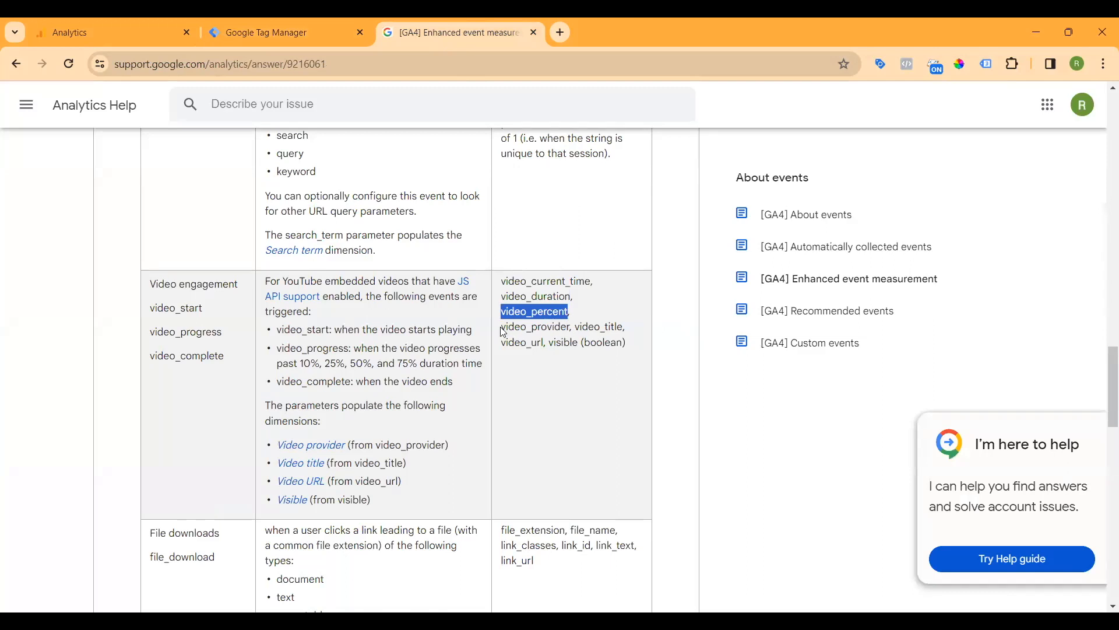
drag(501, 327, 616, 326)
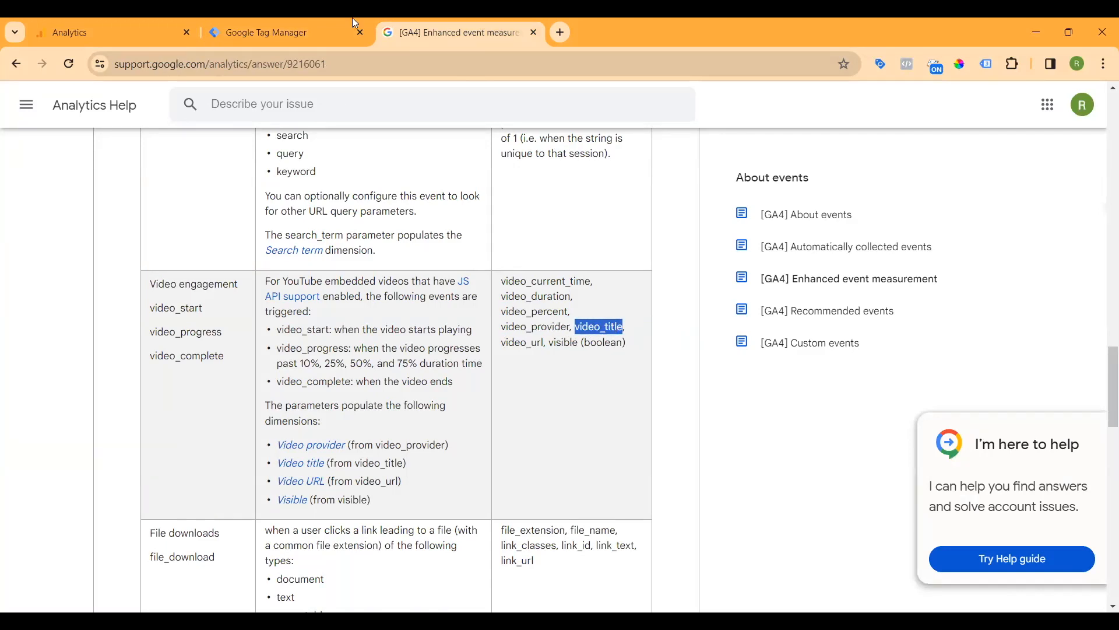
click(265, 33)
click(440, 453)
key(ctrl+v)
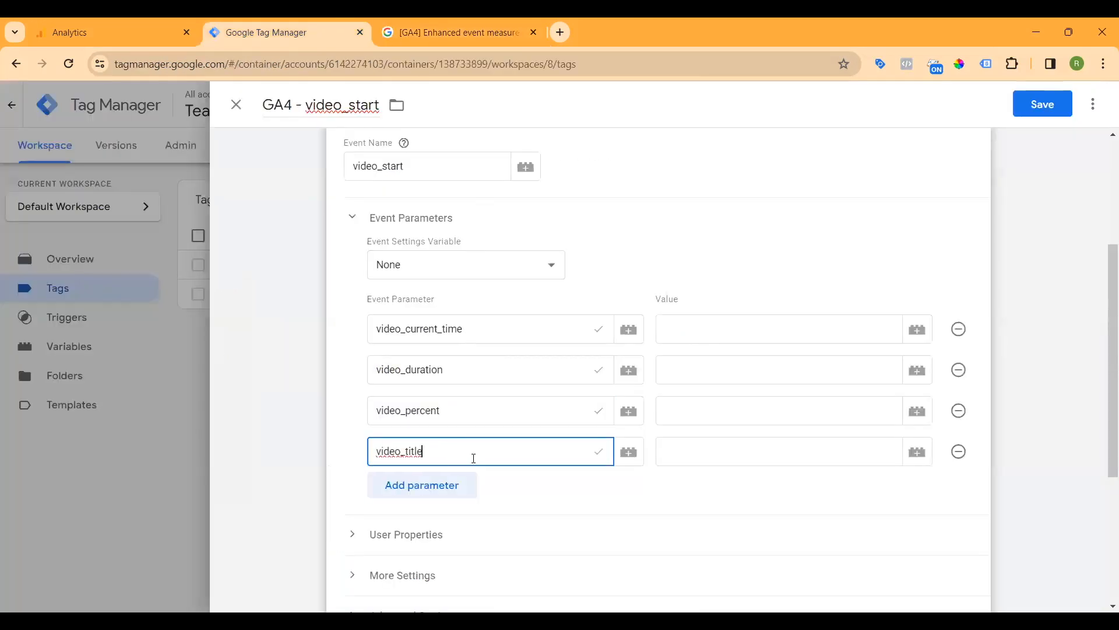
Step: Add a fifth event parameter and copy video_url from the Analytics Help table into its name
click(441, 235)
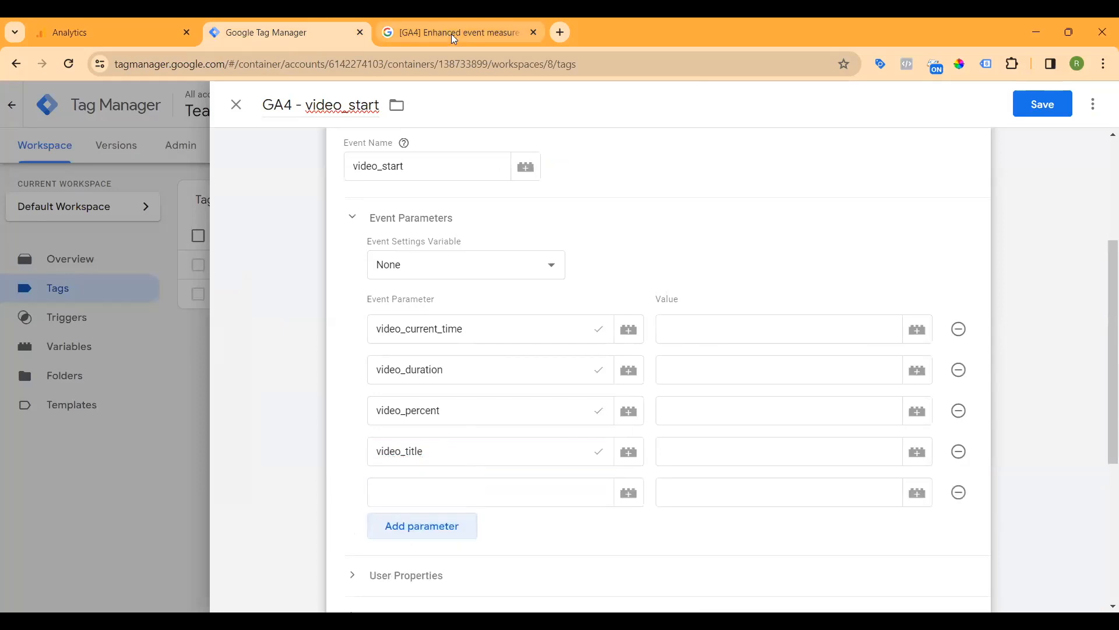
click(451, 34)
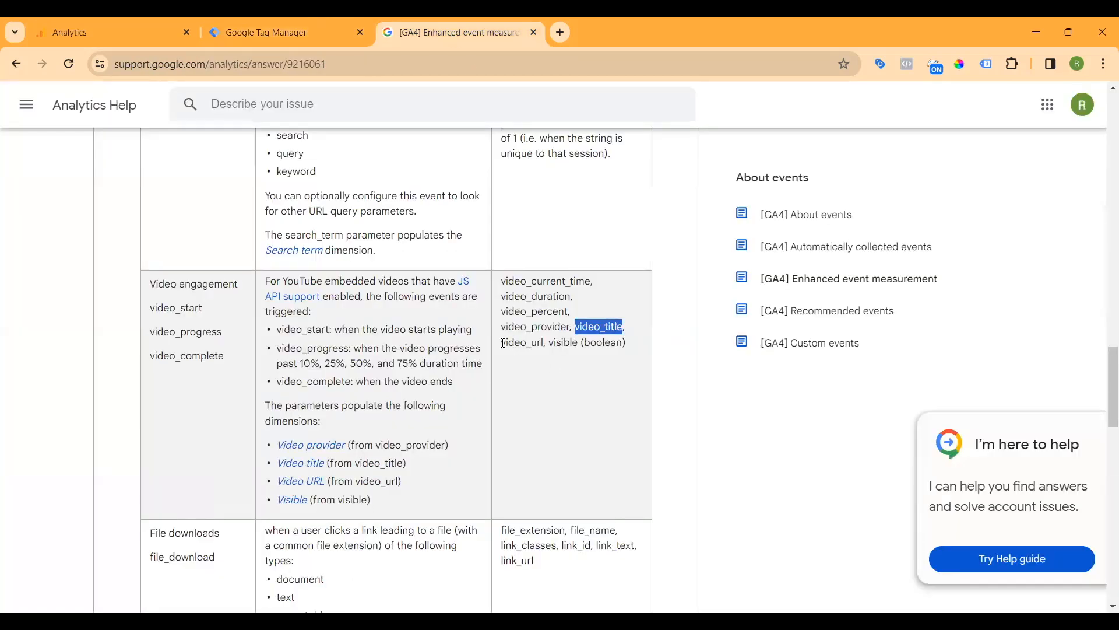
drag(502, 343, 540, 342)
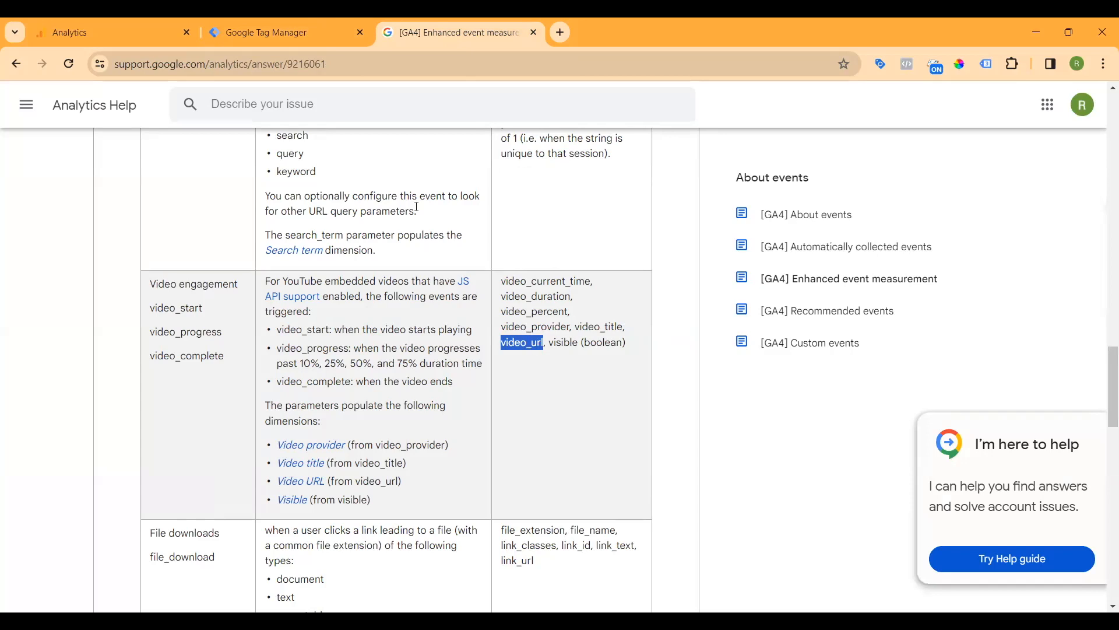
key(ctrl+c)
key(ctrl+shift+Tab)
click(450, 492)
key(ctrl+v)
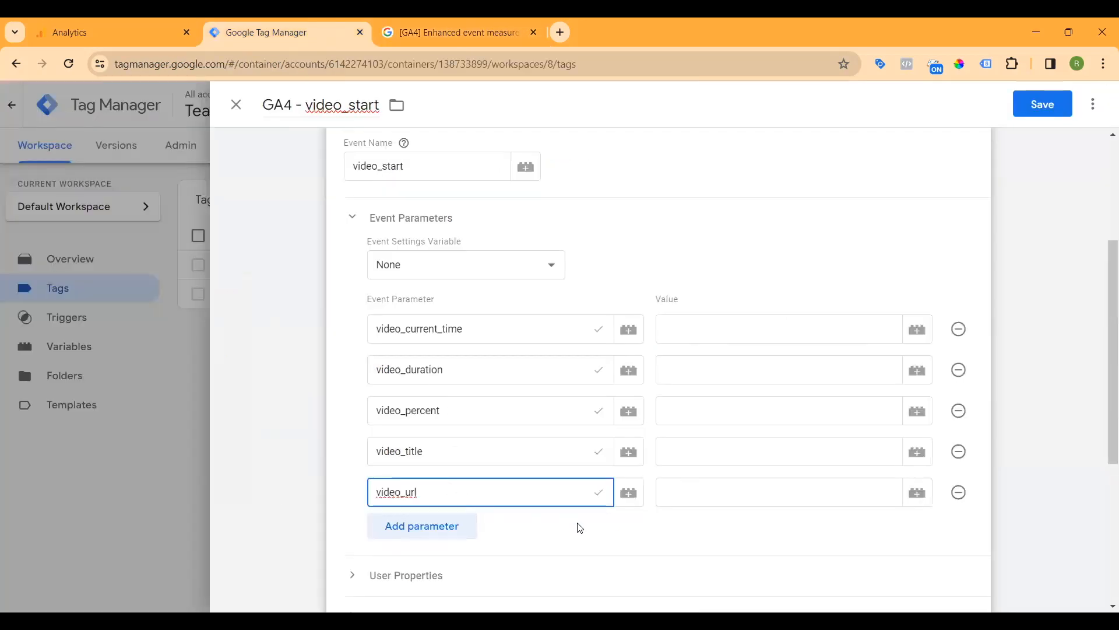
Step: Save the GA4 - video_start tag without adding a firing trigger
click(581, 535)
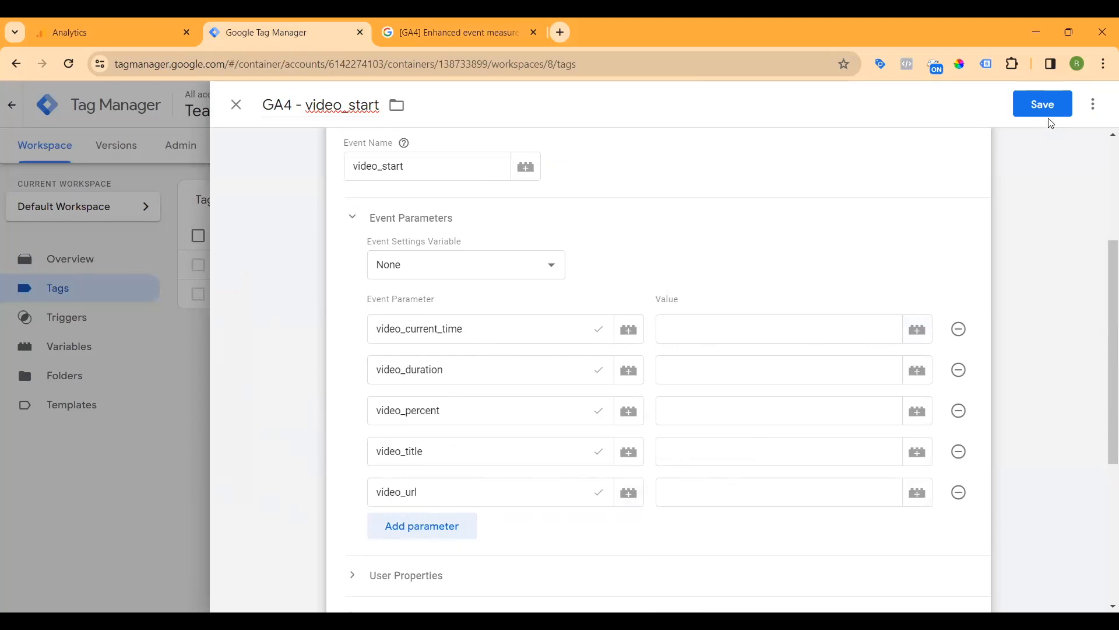
click(1040, 105)
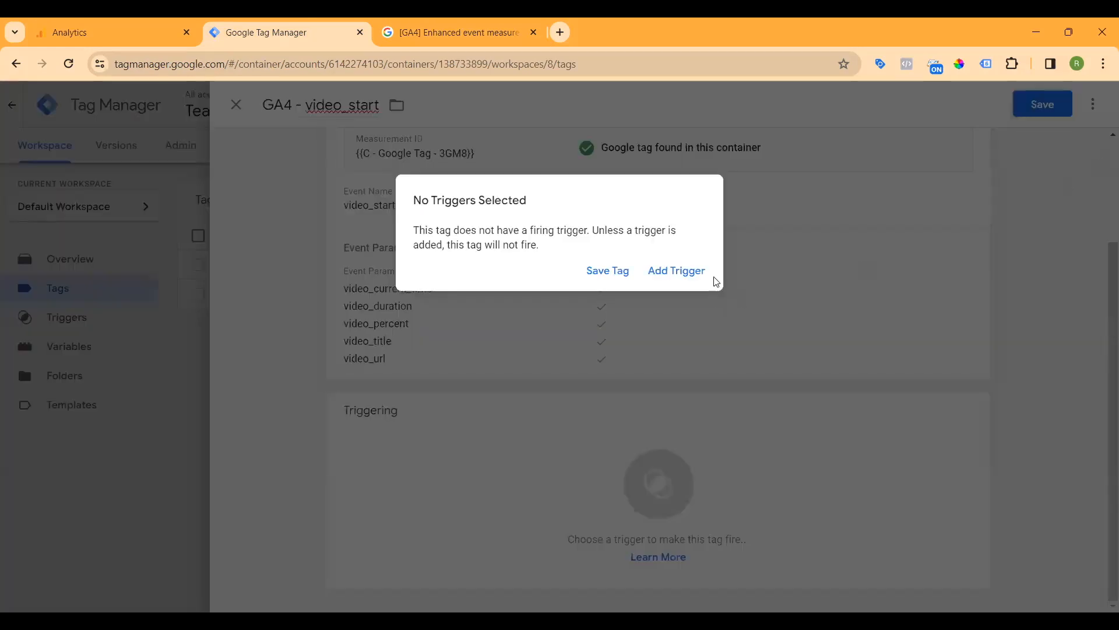
click(626, 274)
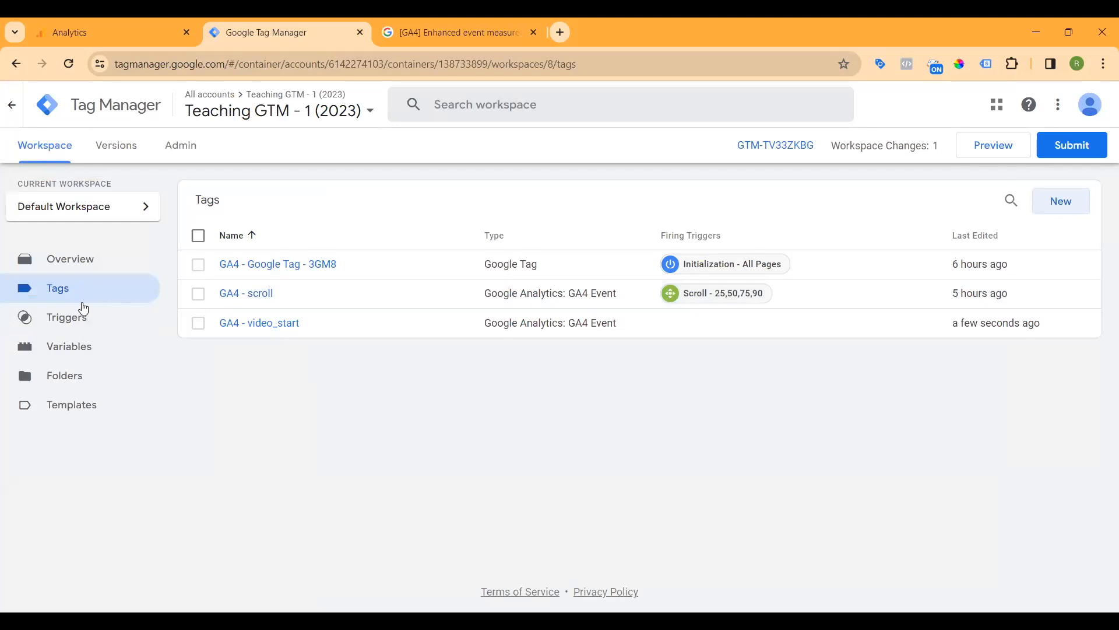
Step: Review the enabled built-in variables and the list for configuring them
click(72, 352)
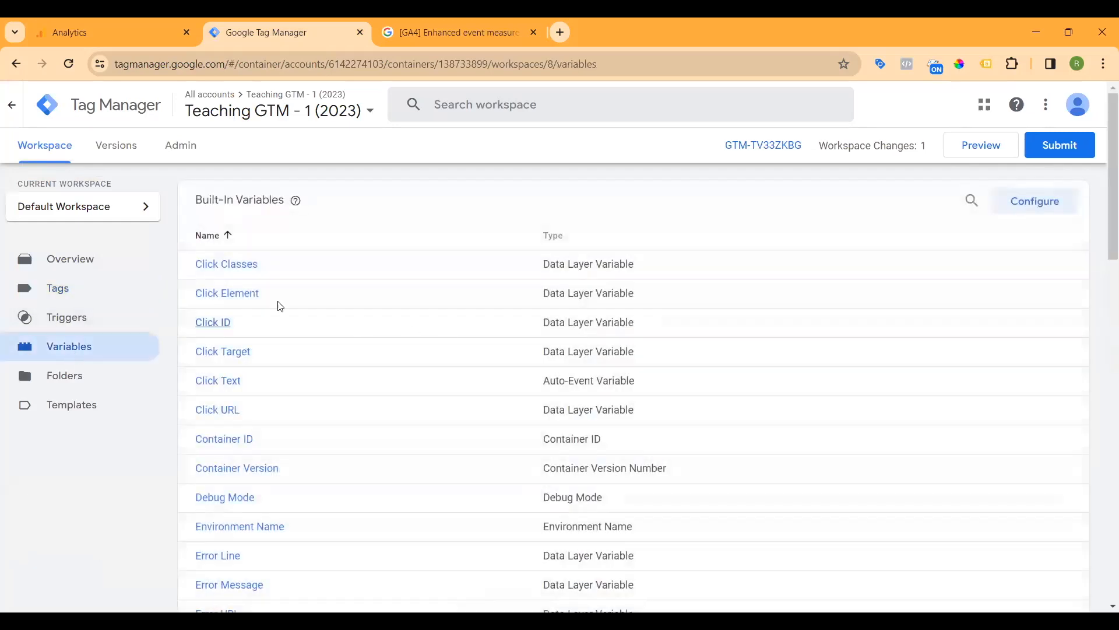
scroll(285, 295, down, 2)
scroll(290, 303, down, 11)
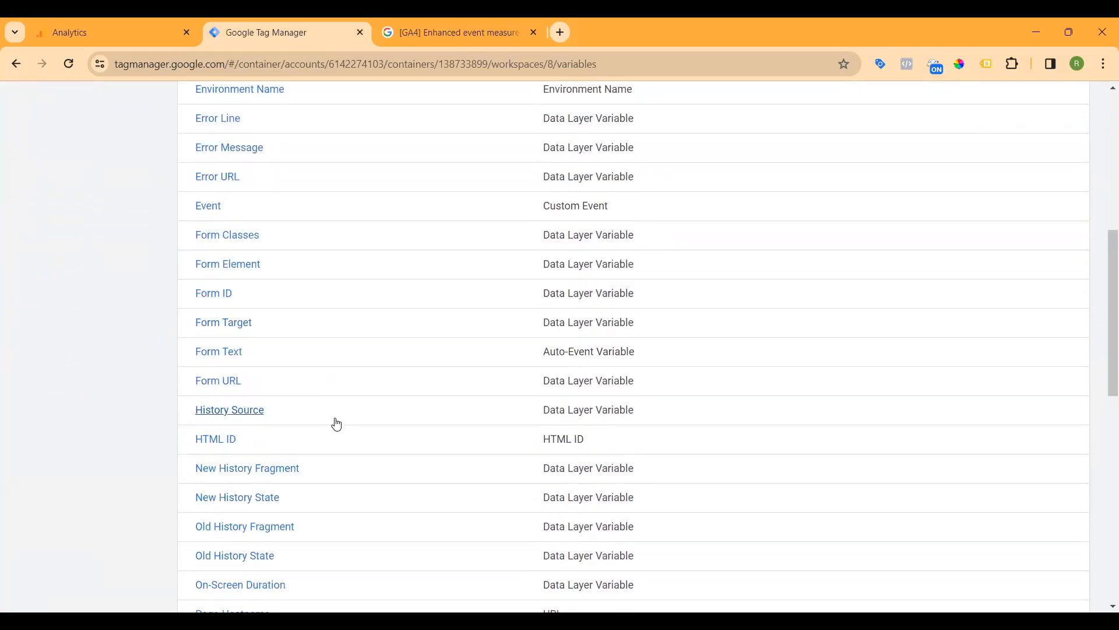
scroll(412, 427, up, 13)
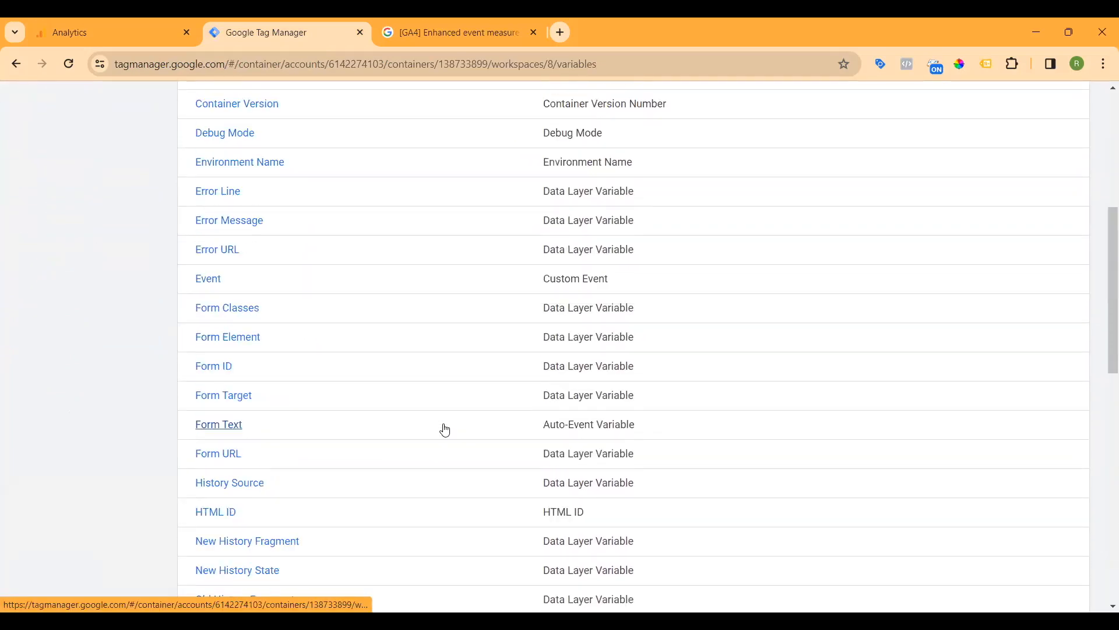
click(1052, 199)
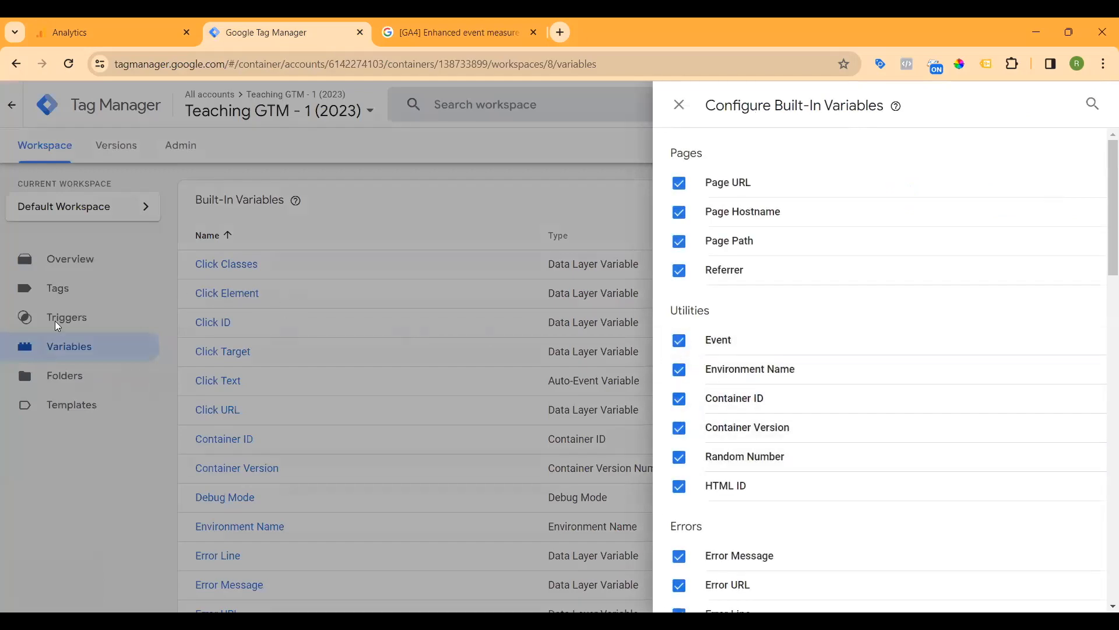
click(64, 469)
Step: Reopen the GA4 - video_start tag for editing and set the video_current_time parameter's value to {{Video Current Time}}
click(82, 294)
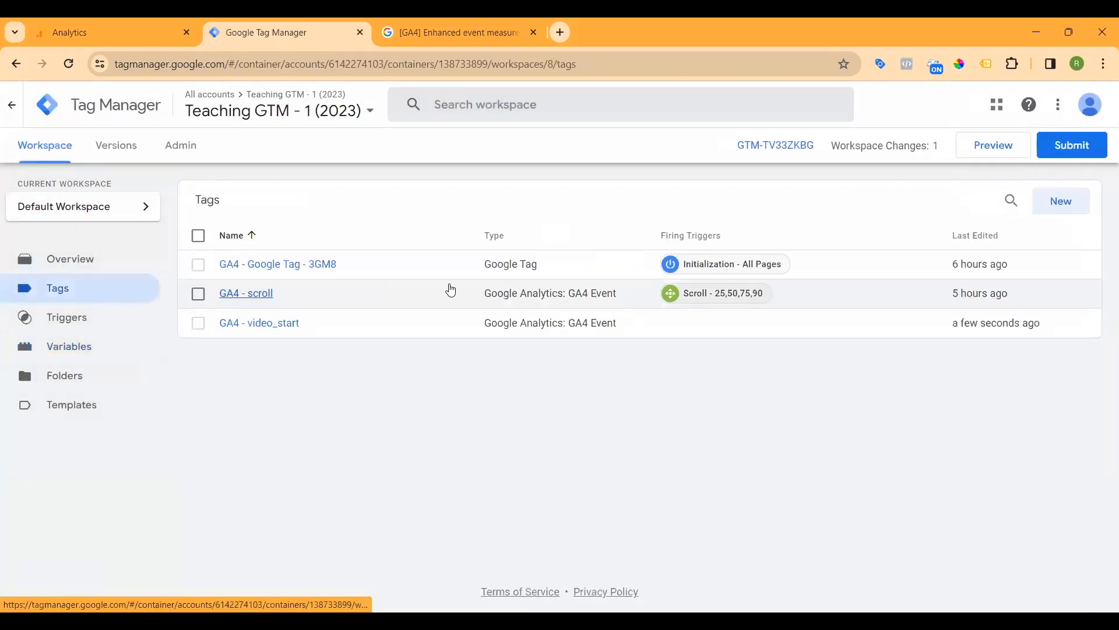
click(262, 324)
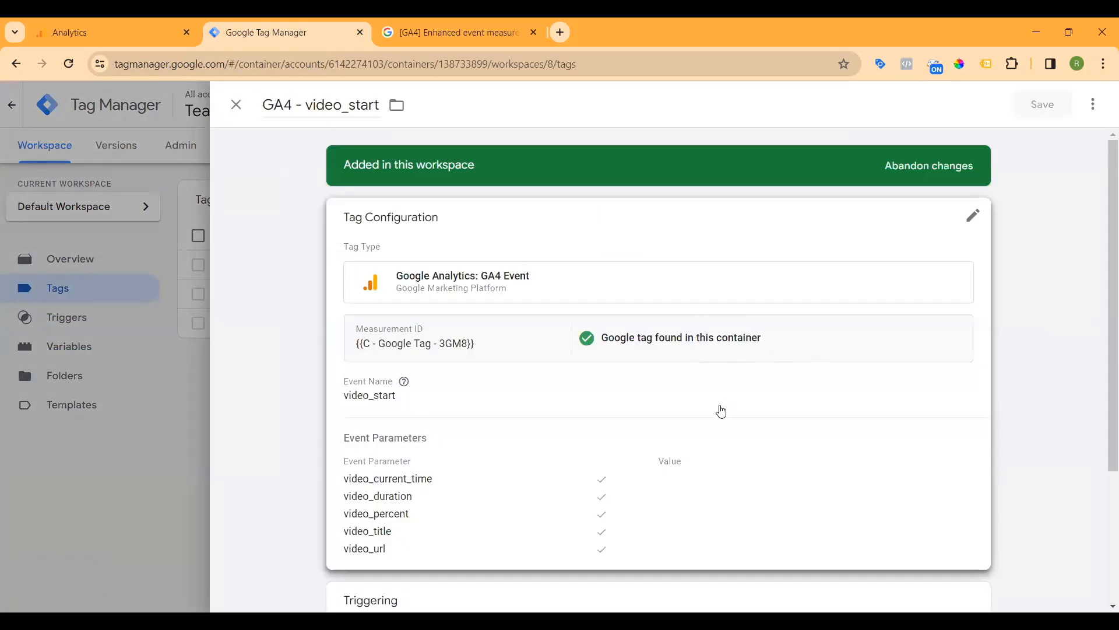
click(974, 226)
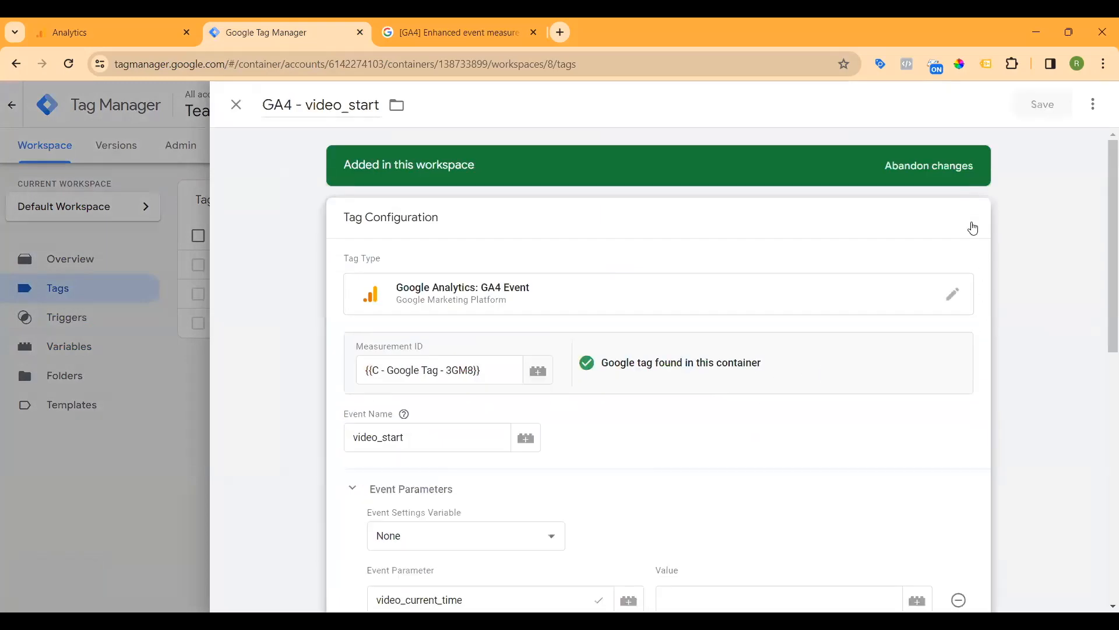
scroll(908, 382, down, 4)
click(746, 385)
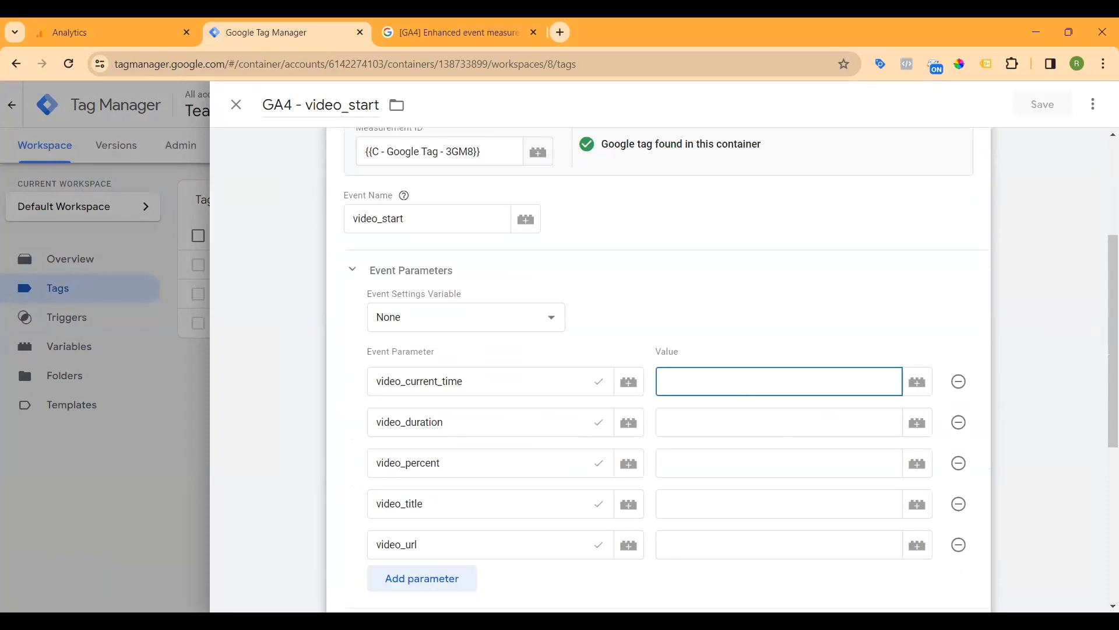
text({{)
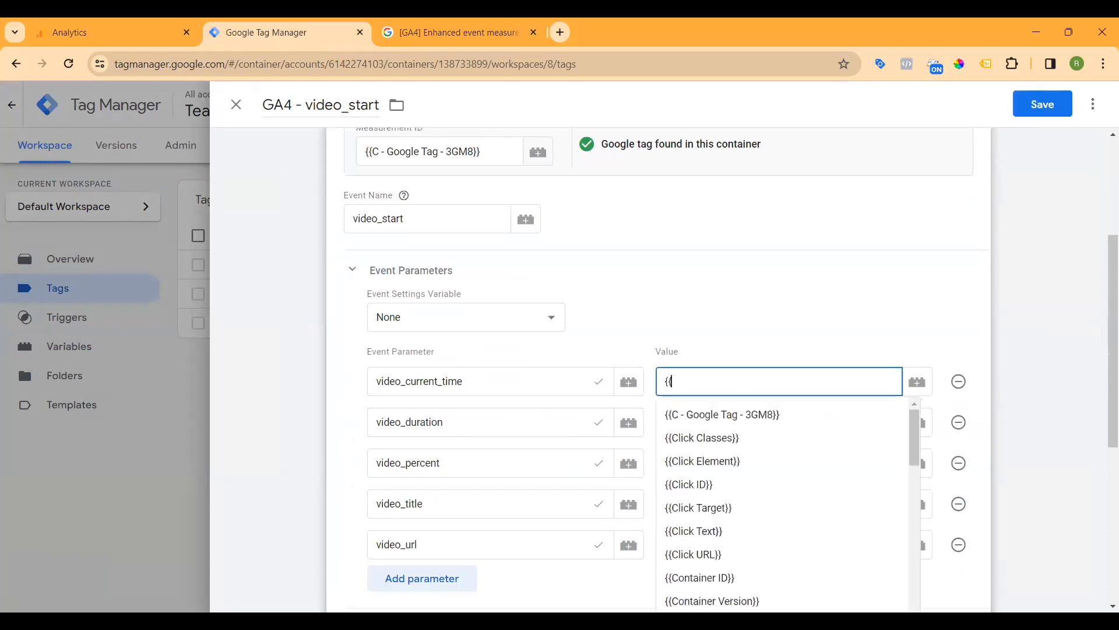
scroll(705, 527, down, 10)
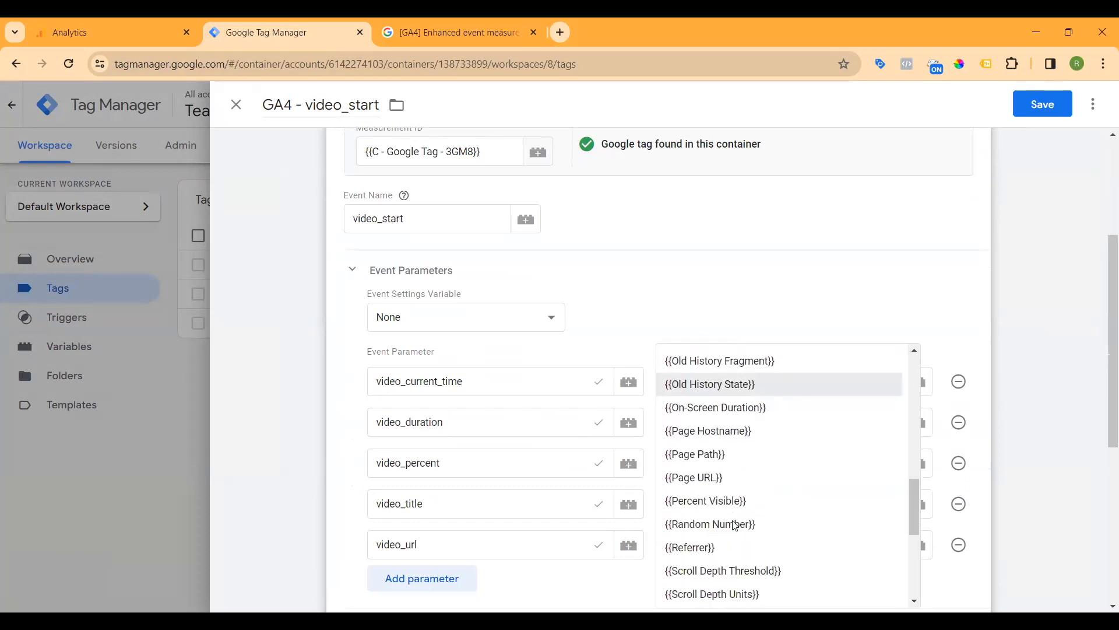
scroll(736, 525, down, 4)
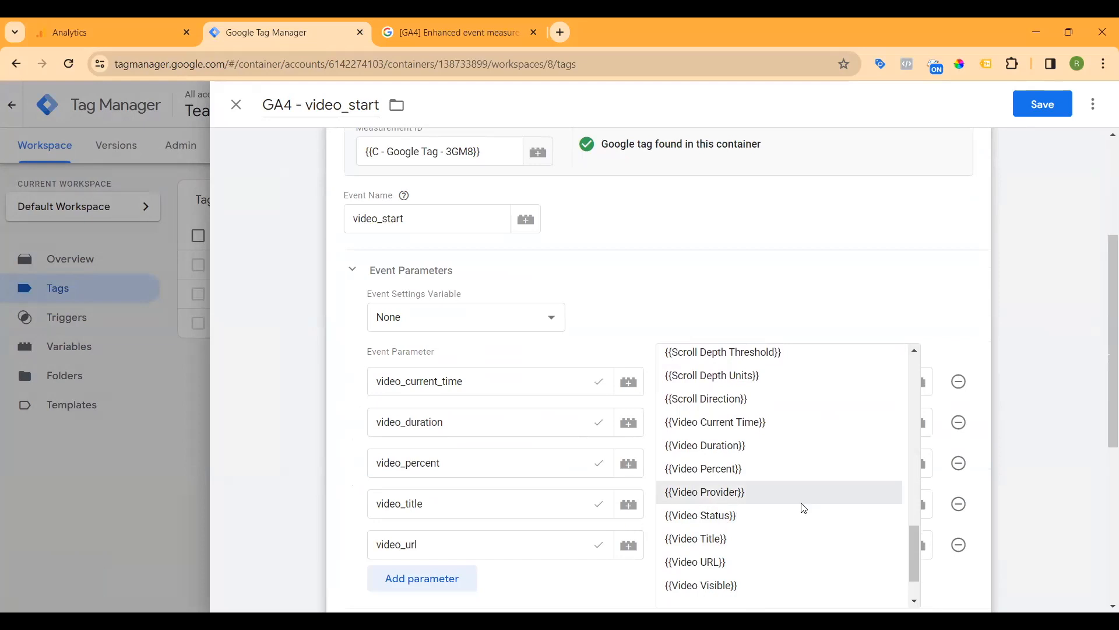
click(781, 422)
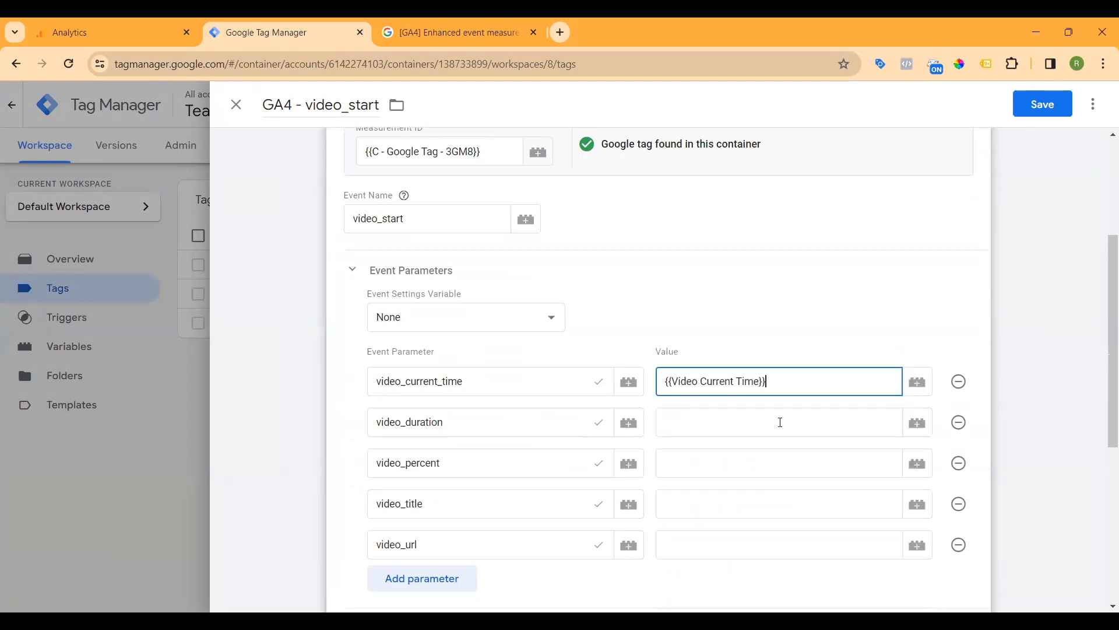
Step: Set the video_duration parameter's value to the Video Duration variable
click(850, 424)
click(918, 423)
scroll(557, 449, down, 8)
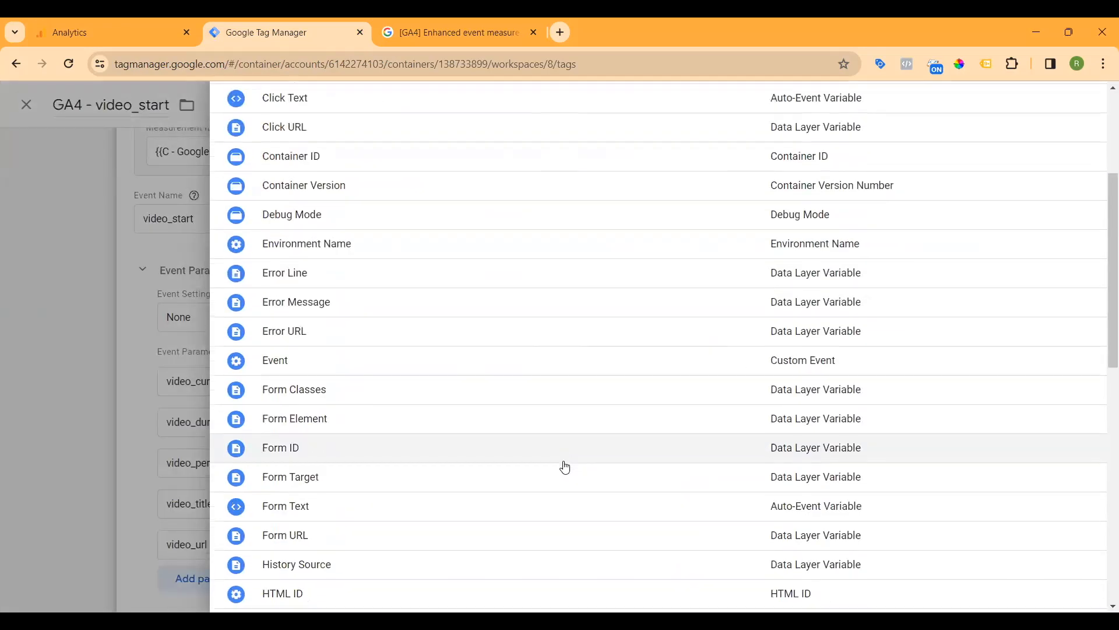
scroll(569, 468, down, 6)
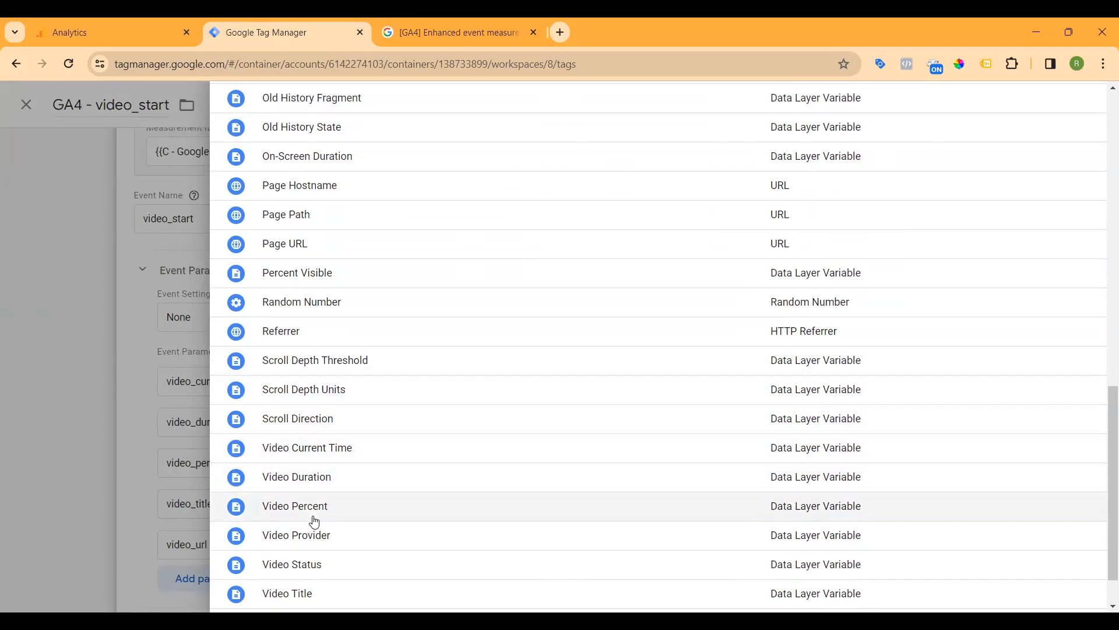
click(628, 455)
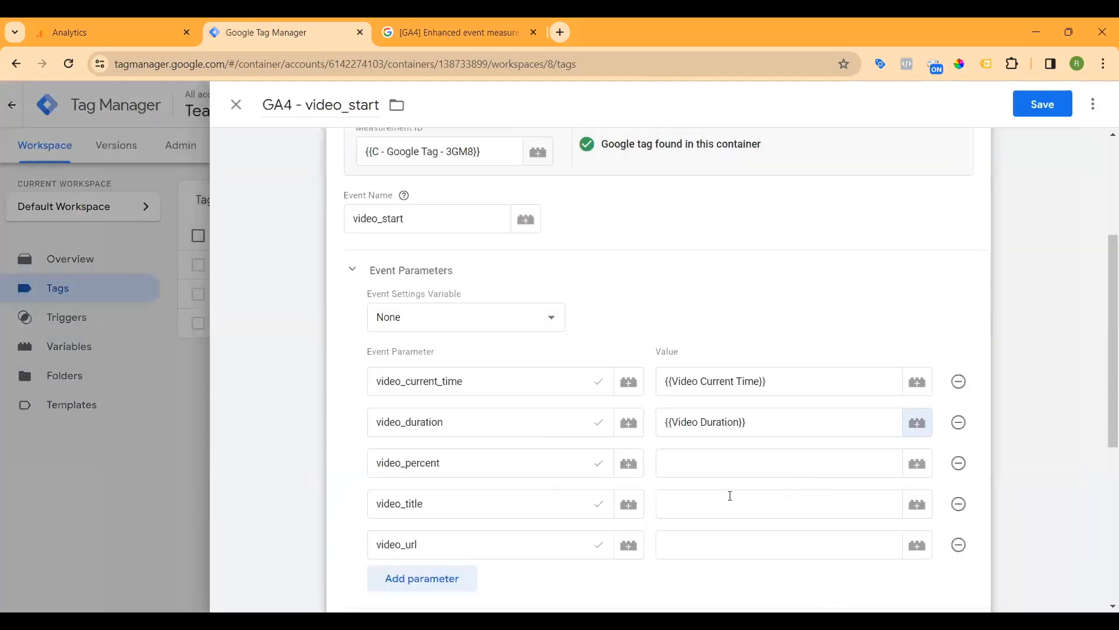
Step: Set the video_percent parameter's value to the Video Percent variable
click(918, 463)
scroll(420, 478, down, 5)
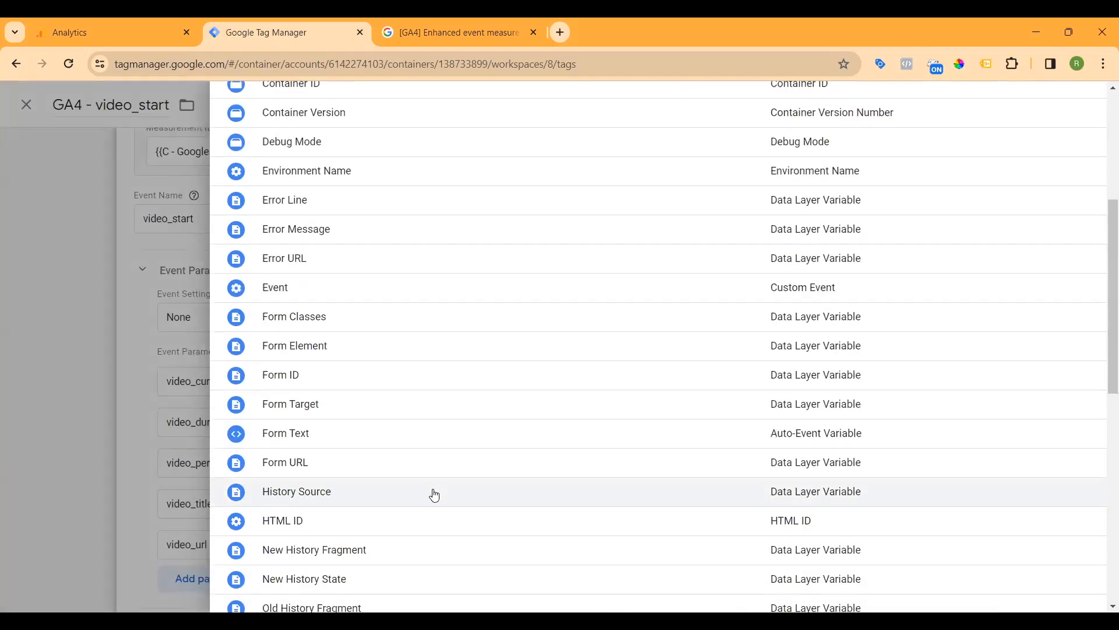
scroll(437, 498, down, 10)
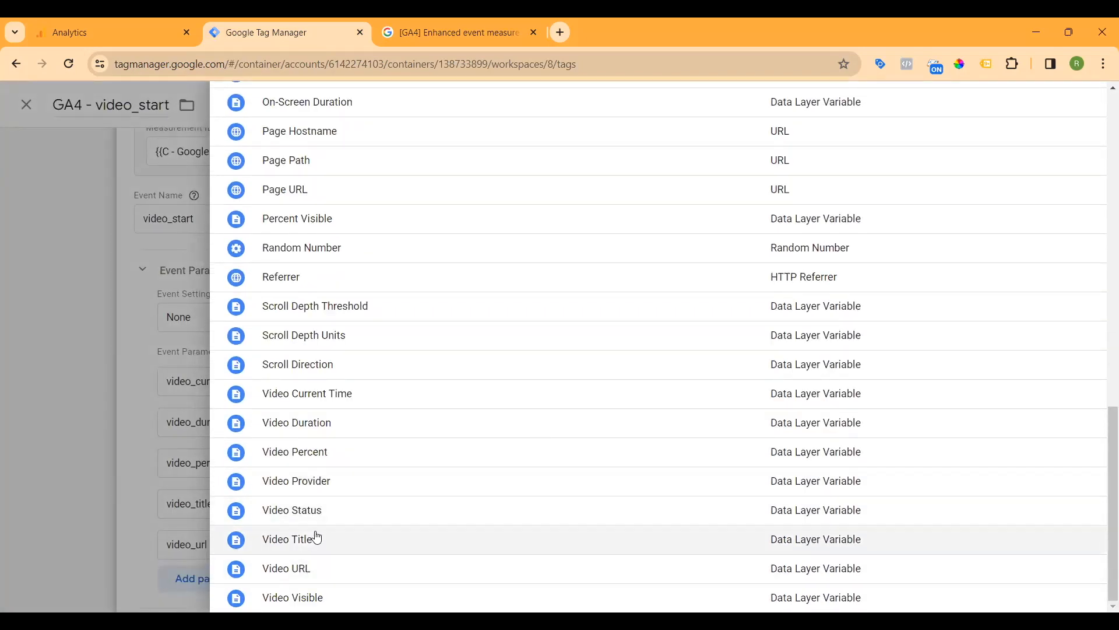
click(307, 452)
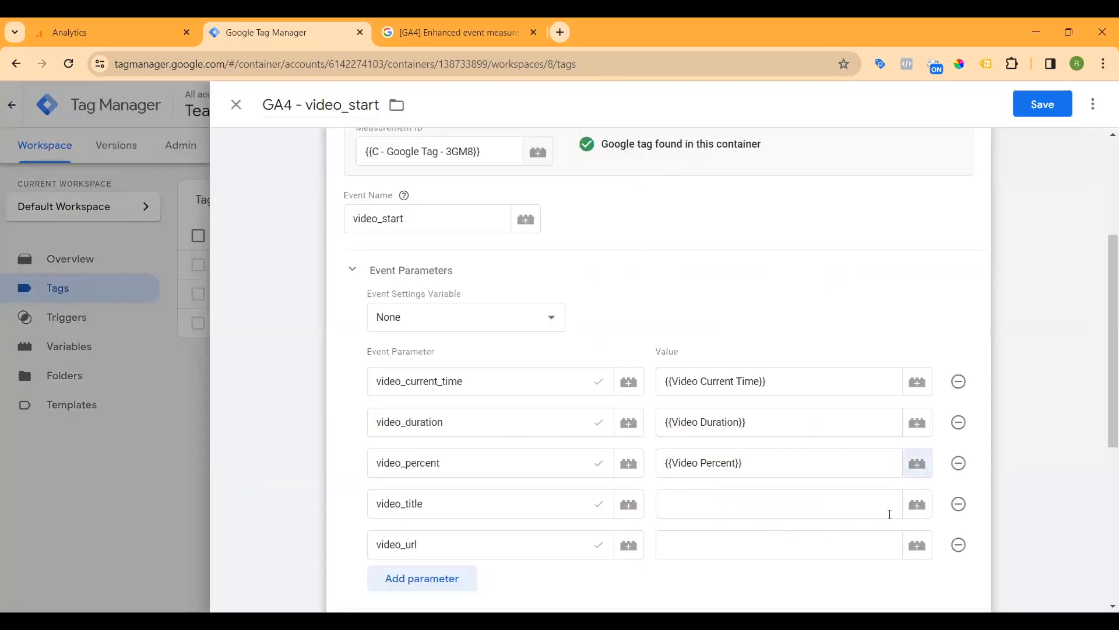
Step: Set the video_title parameter's value to the Video Title variable
click(914, 510)
scroll(428, 512, down, 5)
scroll(442, 530, down, 10)
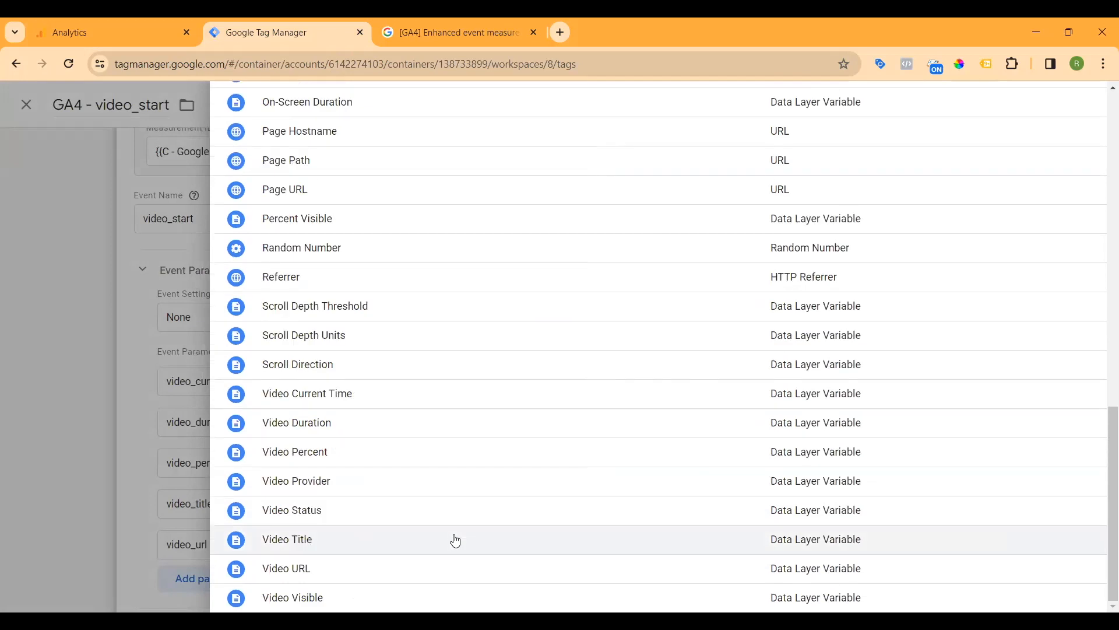
click(296, 540)
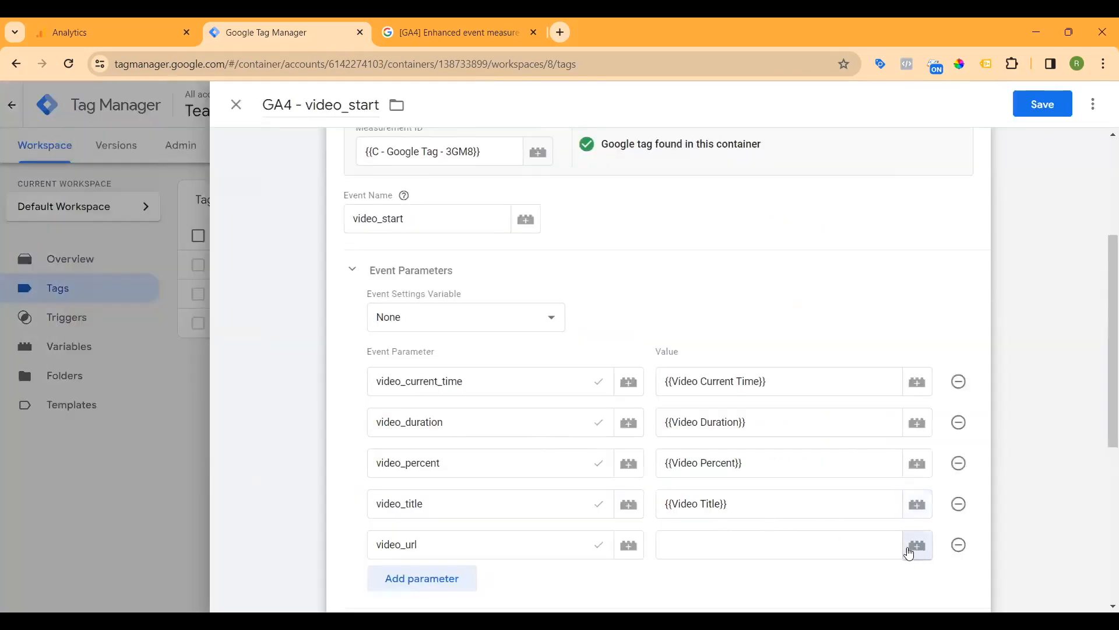
Step: Set the video_url parameter's value to the Video URL variable
click(917, 548)
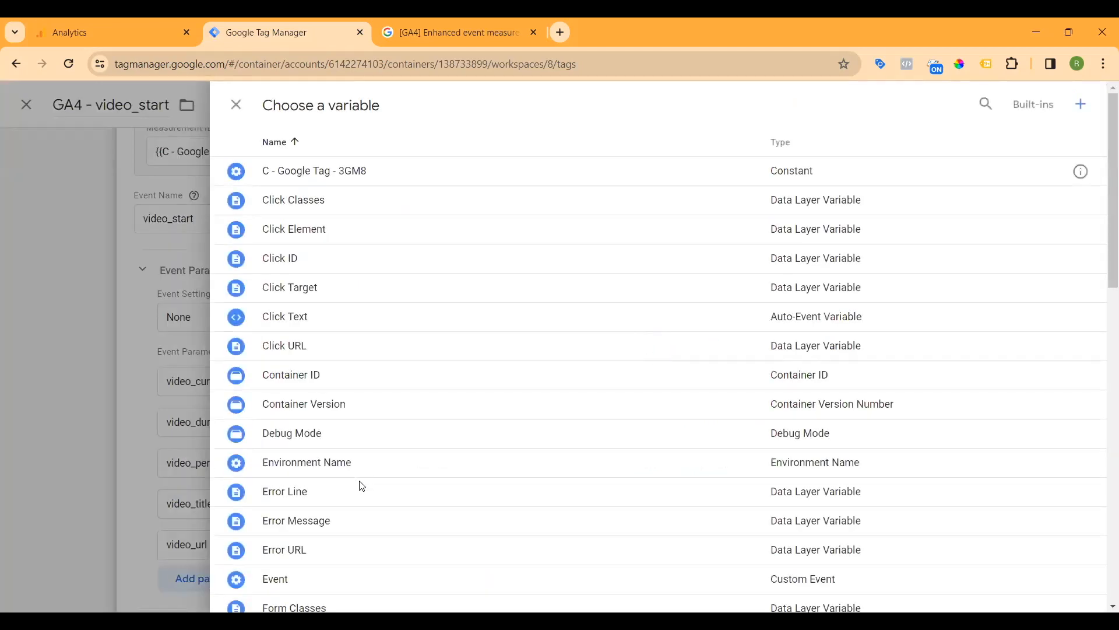
scroll(438, 484, down, 12)
scroll(450, 533, down, 2)
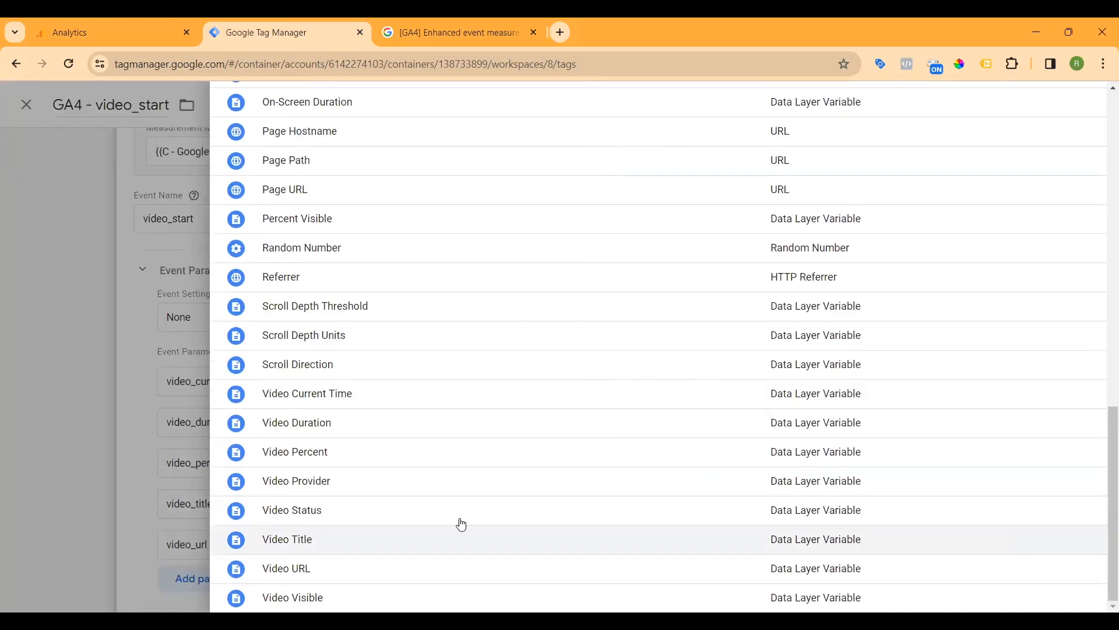
click(278, 574)
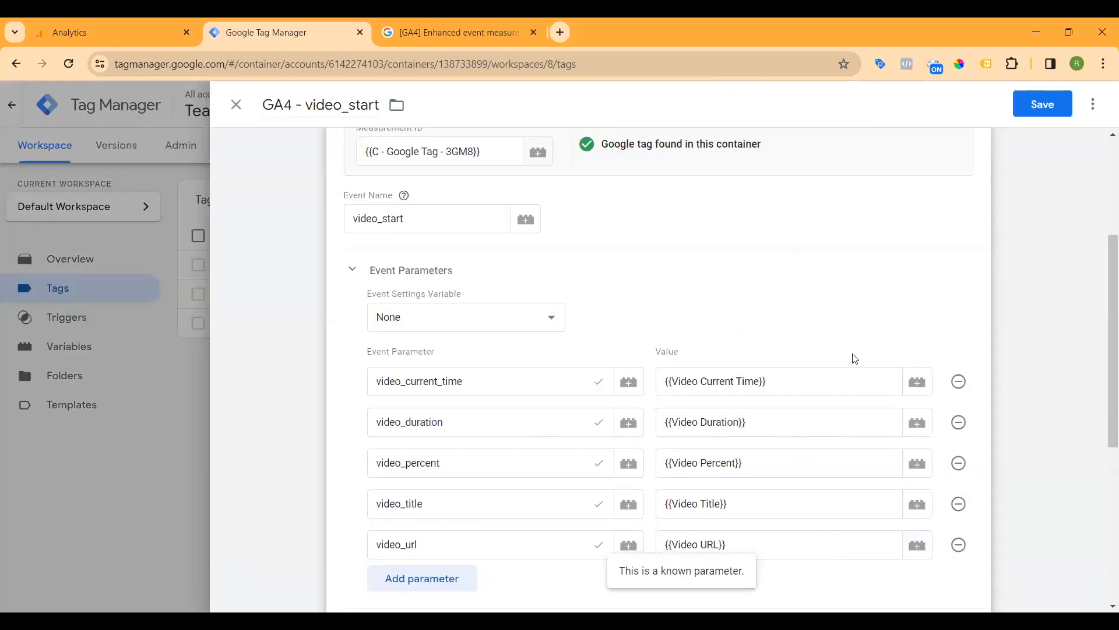
Step: Start a new firing trigger for the tag and choose YouTube Video as its type
scroll(757, 395, down, 6)
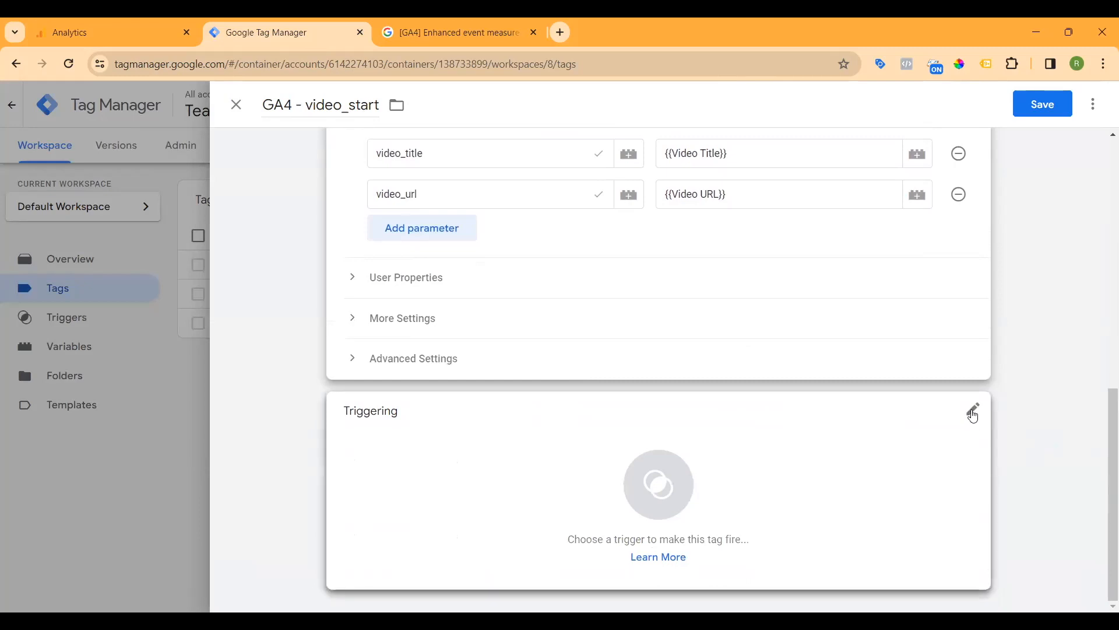
click(974, 416)
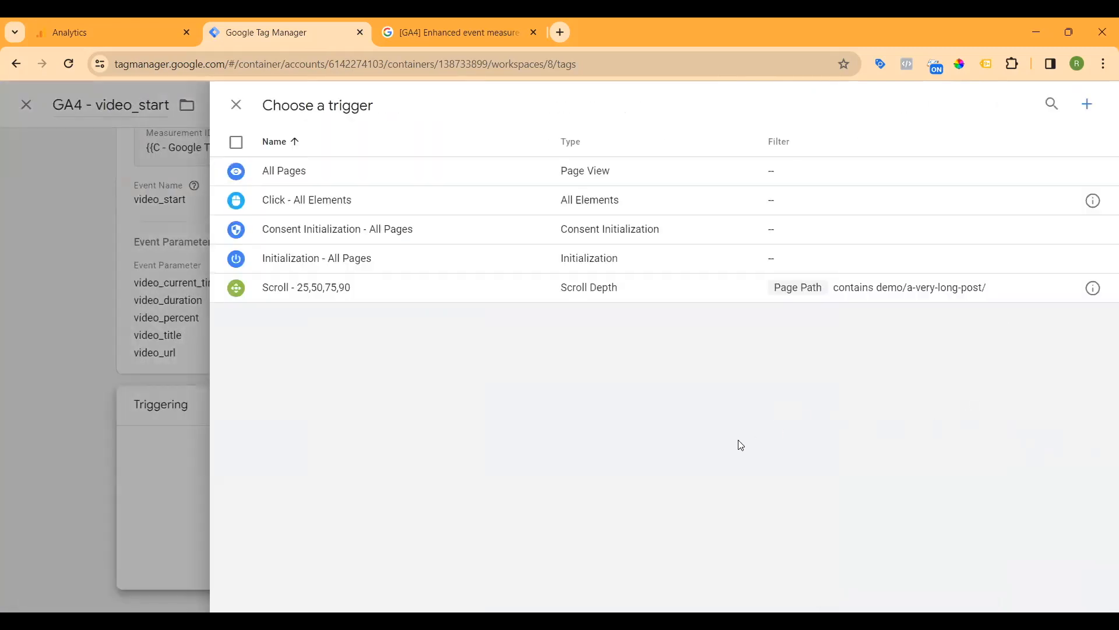
click(1087, 106)
click(984, 167)
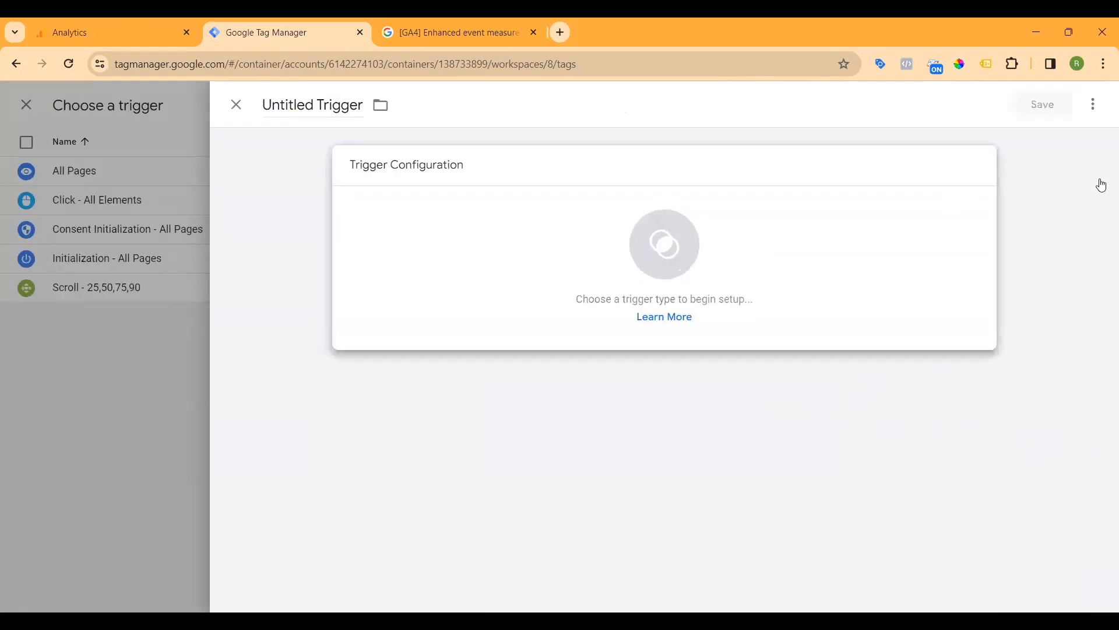
scroll(971, 264, down, 5)
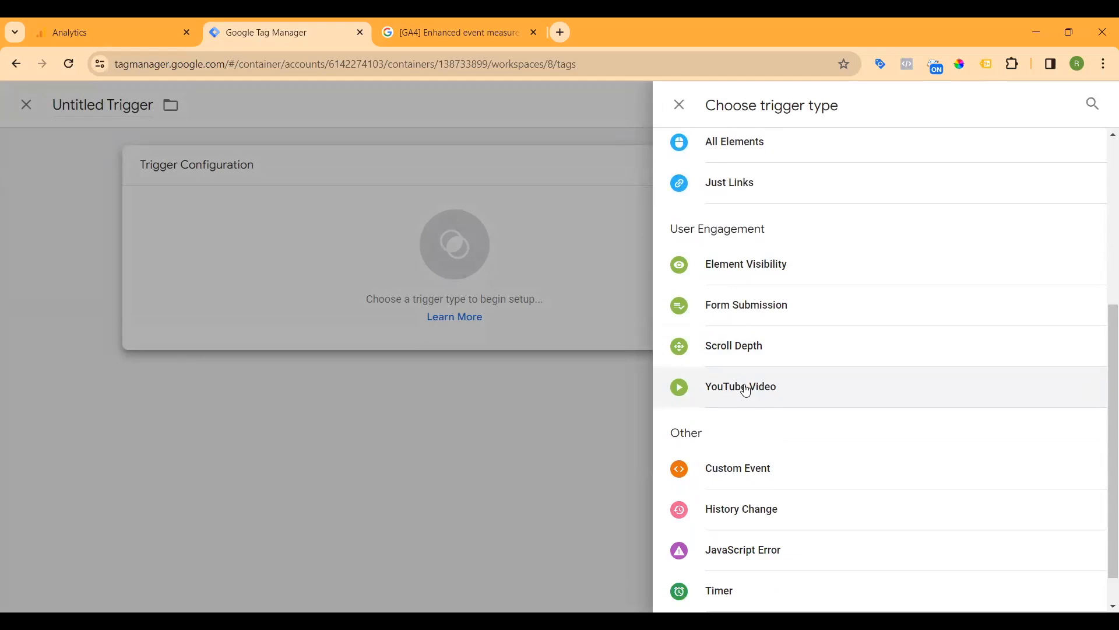
click(981, 382)
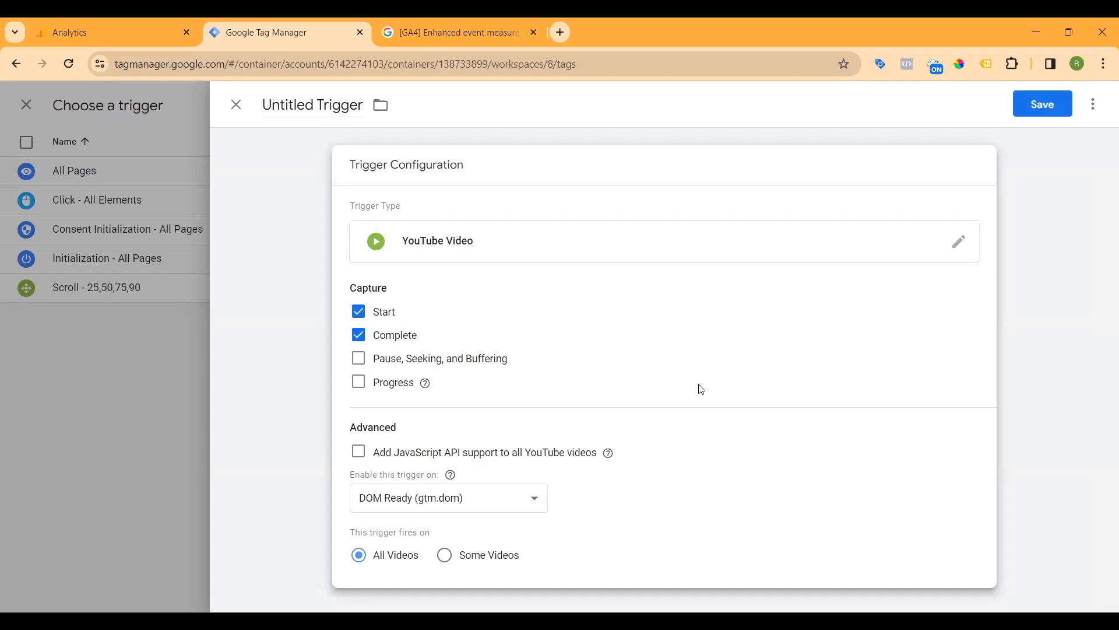
Step: Limit the YouTube Video trigger to capturing Start only, name it "YT - start", and save both the trigger and the tag
click(359, 336)
drag(268, 105, 362, 112)
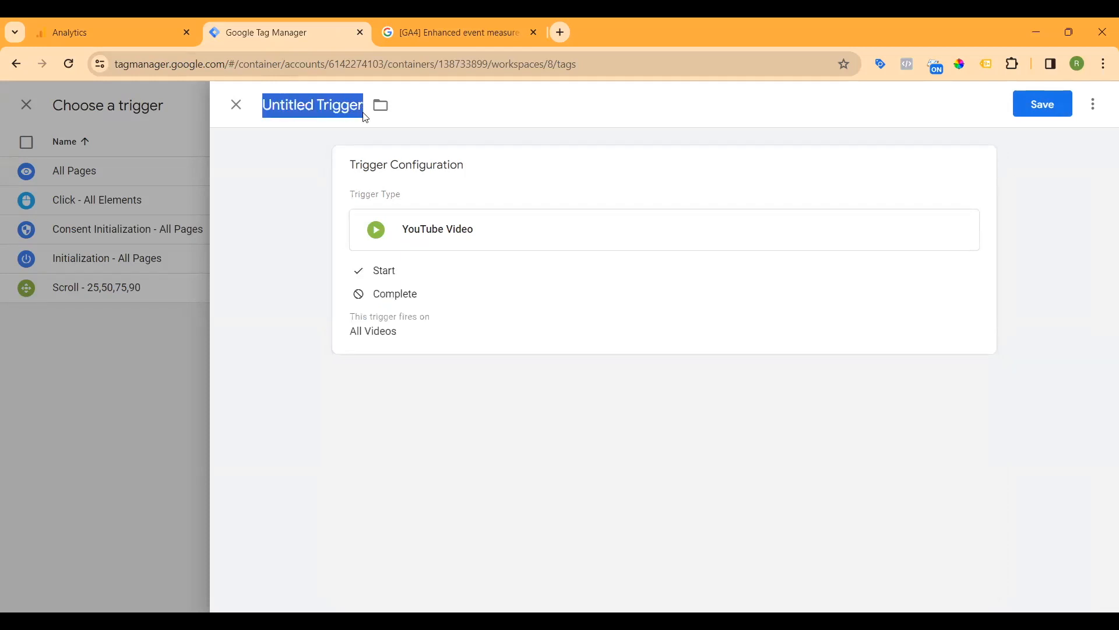
text(YT - start)
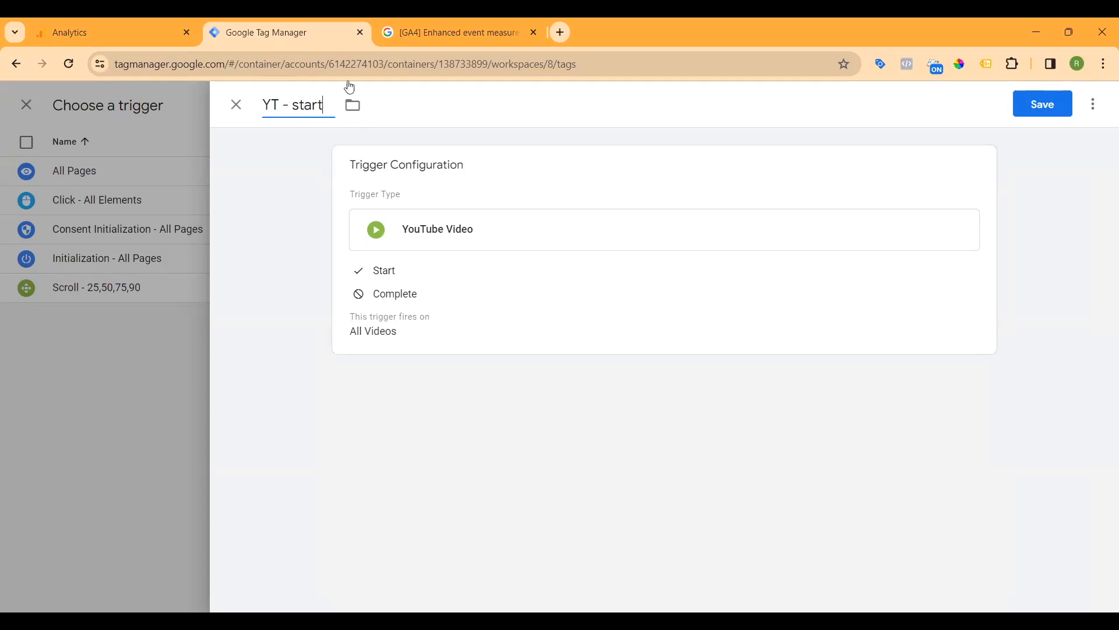
click(1042, 105)
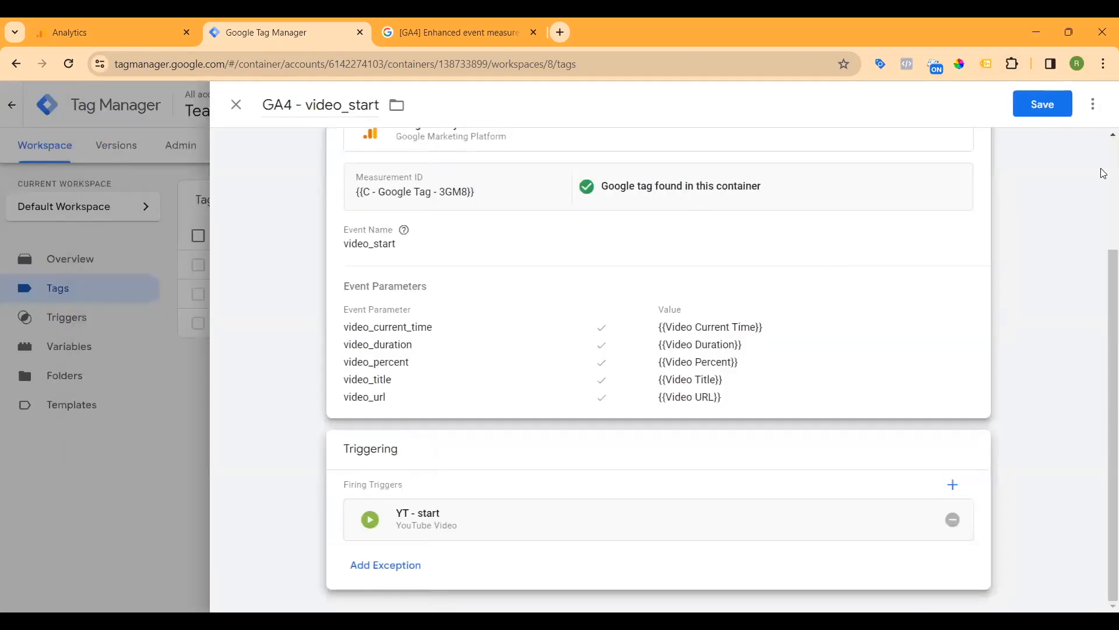
click(1051, 108)
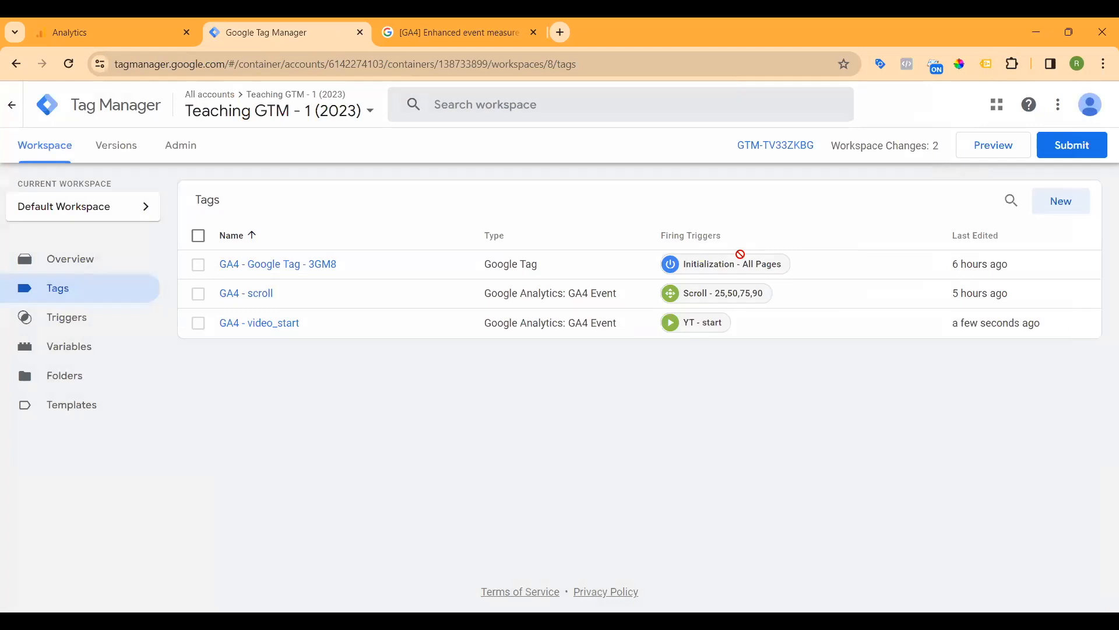
Step: Preview the container, connect Tag Assistant to the demo site, and open the "How about this video?" post there
click(1003, 147)
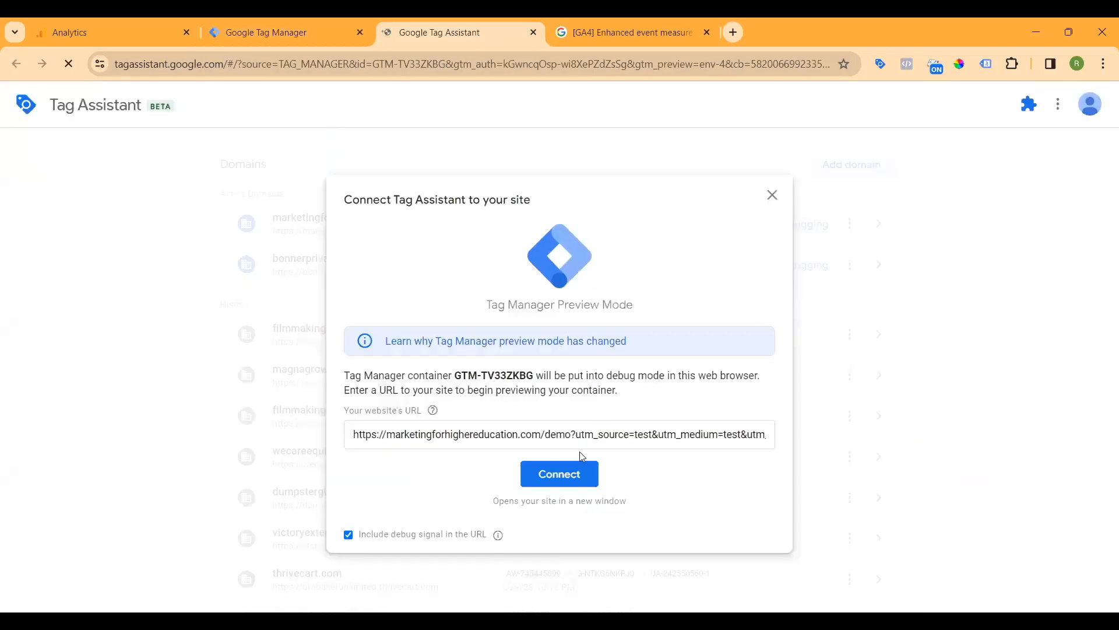
click(559, 472)
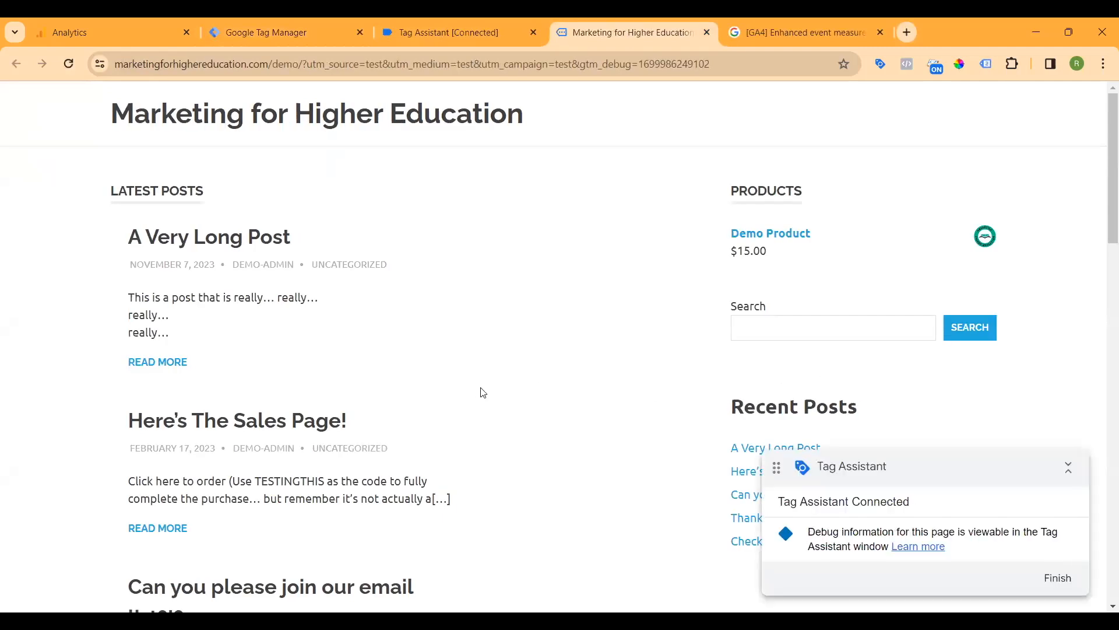
scroll(428, 401, down, 10)
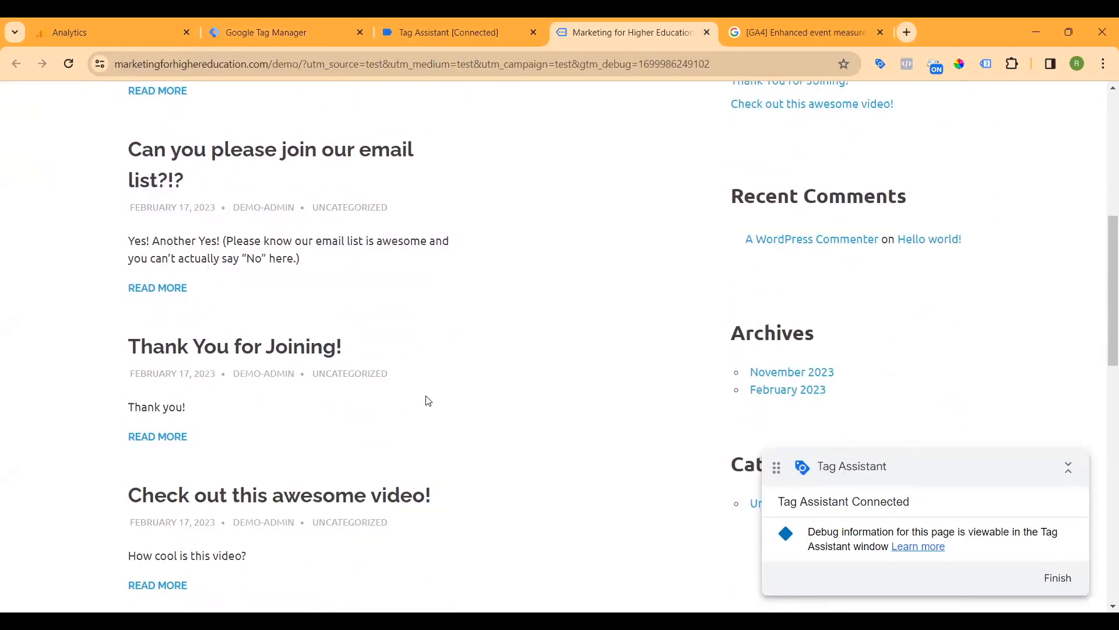
scroll(433, 400, down, 3)
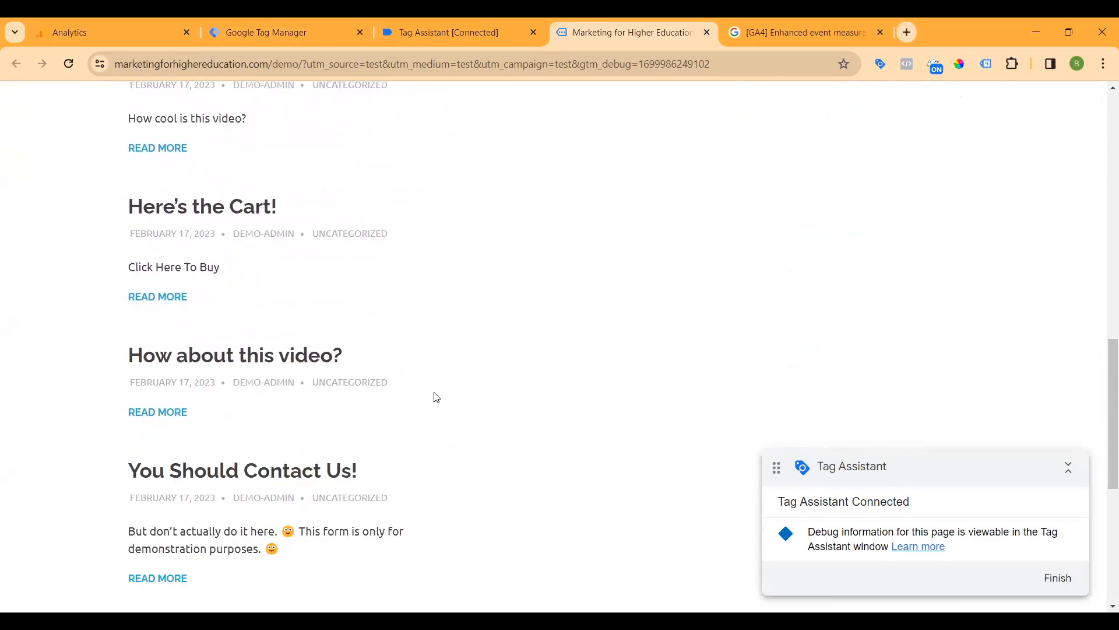
click(275, 364)
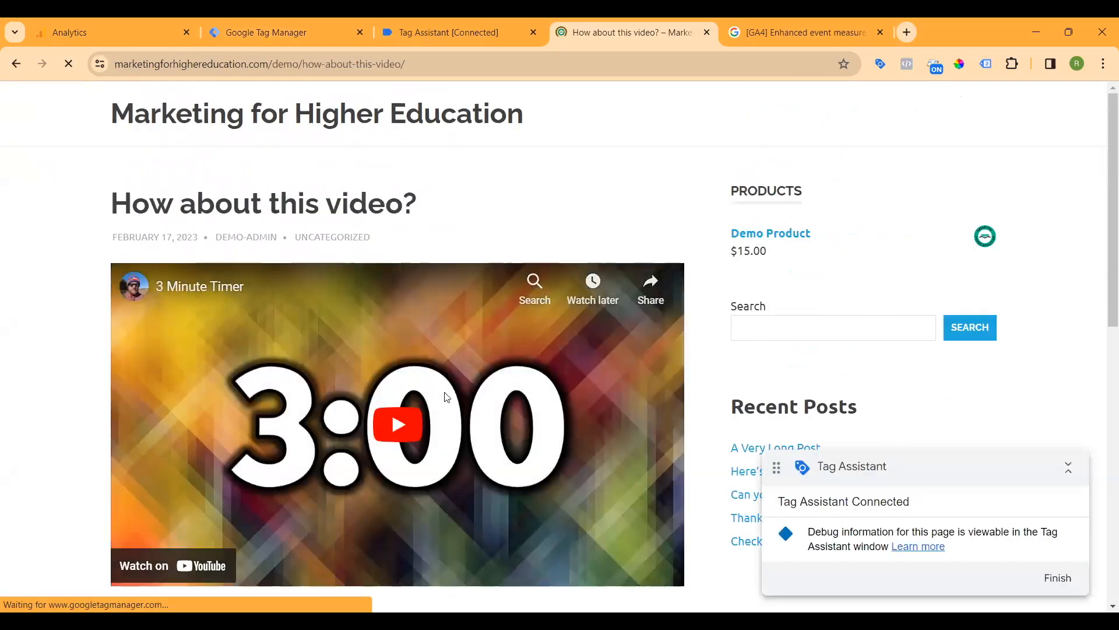
Step: Examine the fired and unfired tags for the "How about this video?" page in Tag Assistant
click(470, 35)
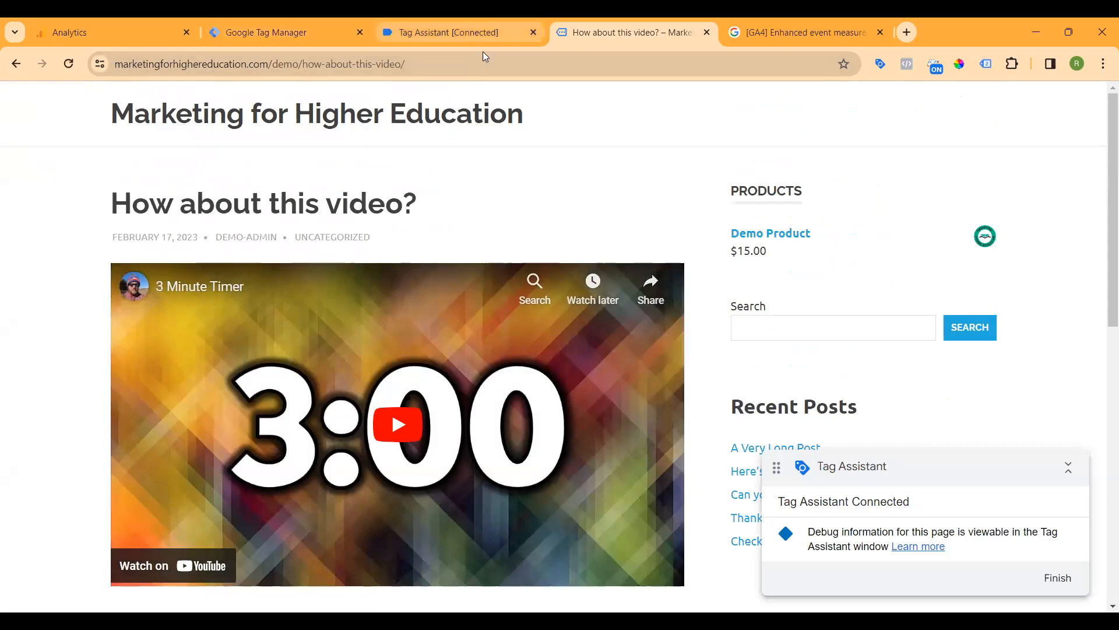
click(549, 369)
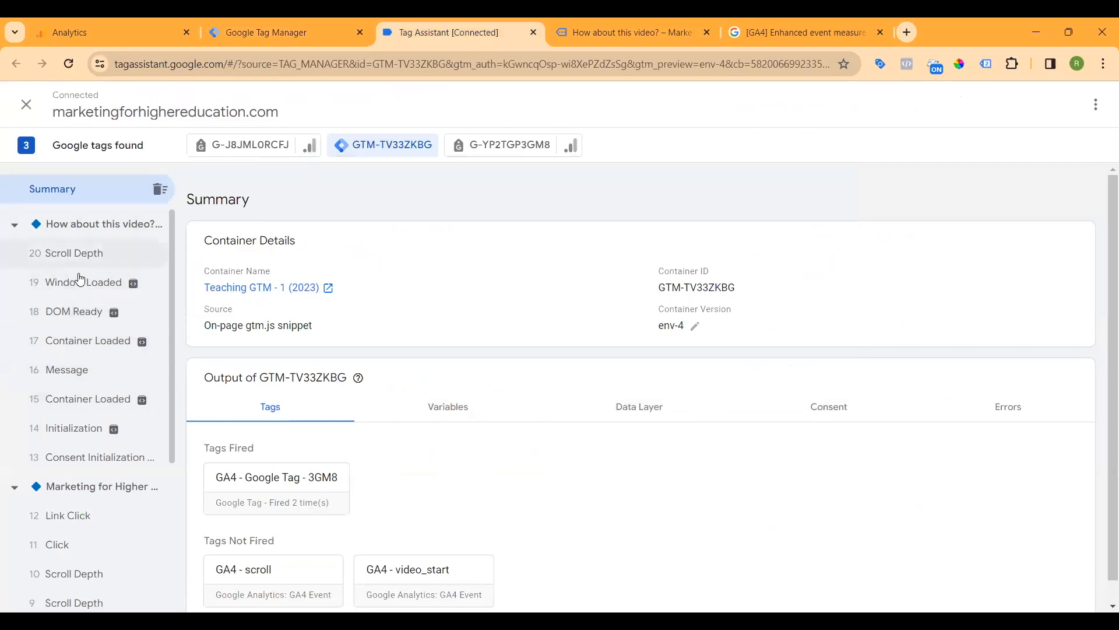
click(117, 229)
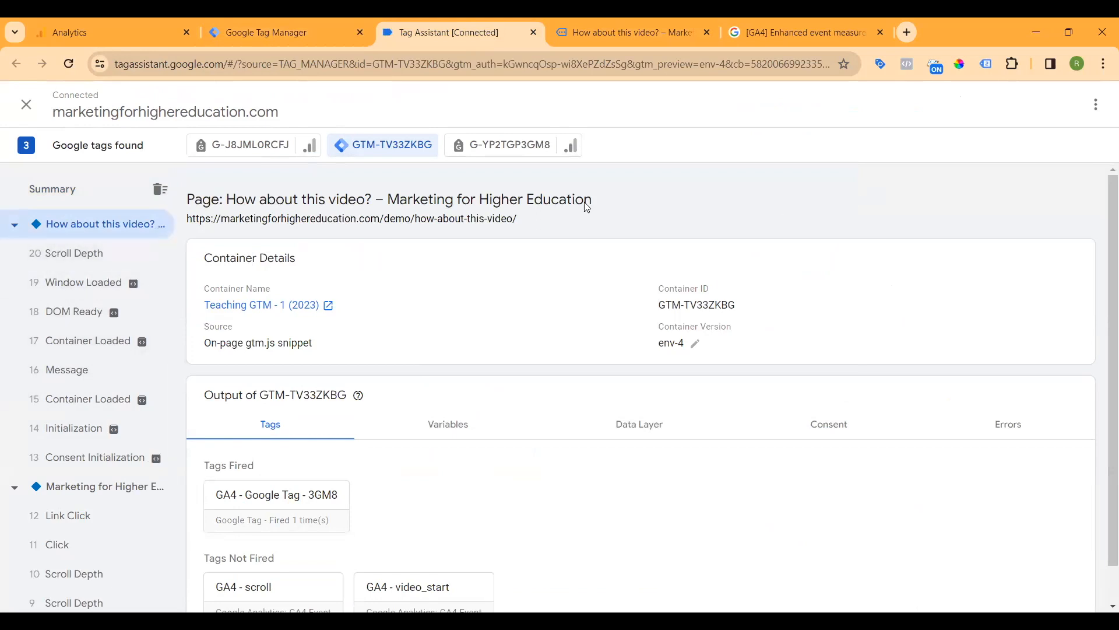
Step: Play the post's embedded video, check Tag Assistant for the GA4 - video_start tag, and close the preview and demo site pages
click(647, 29)
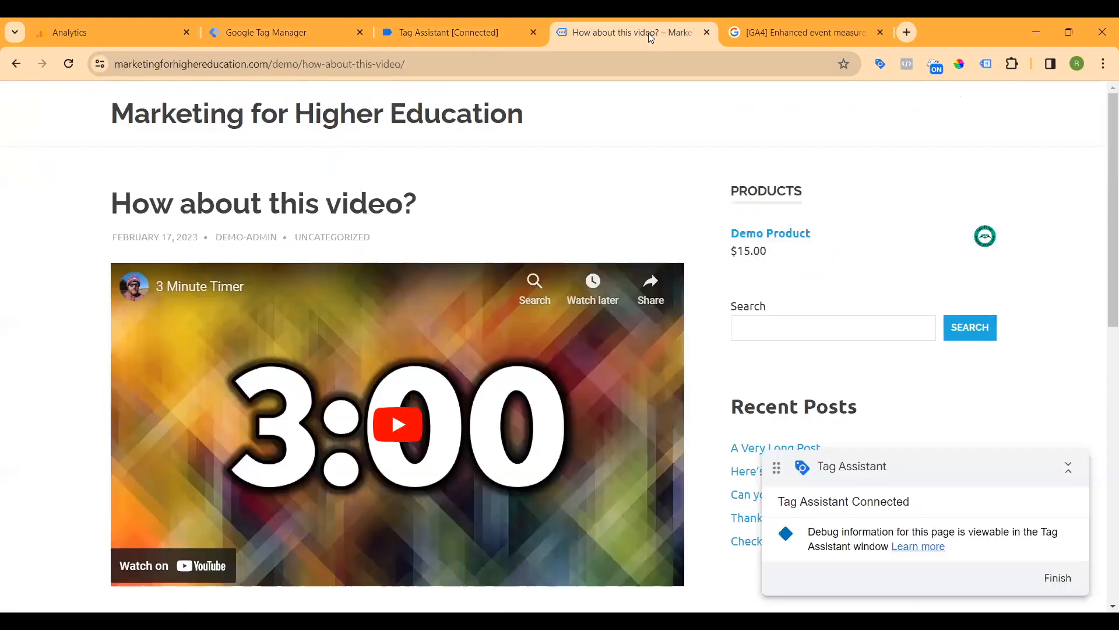
click(393, 428)
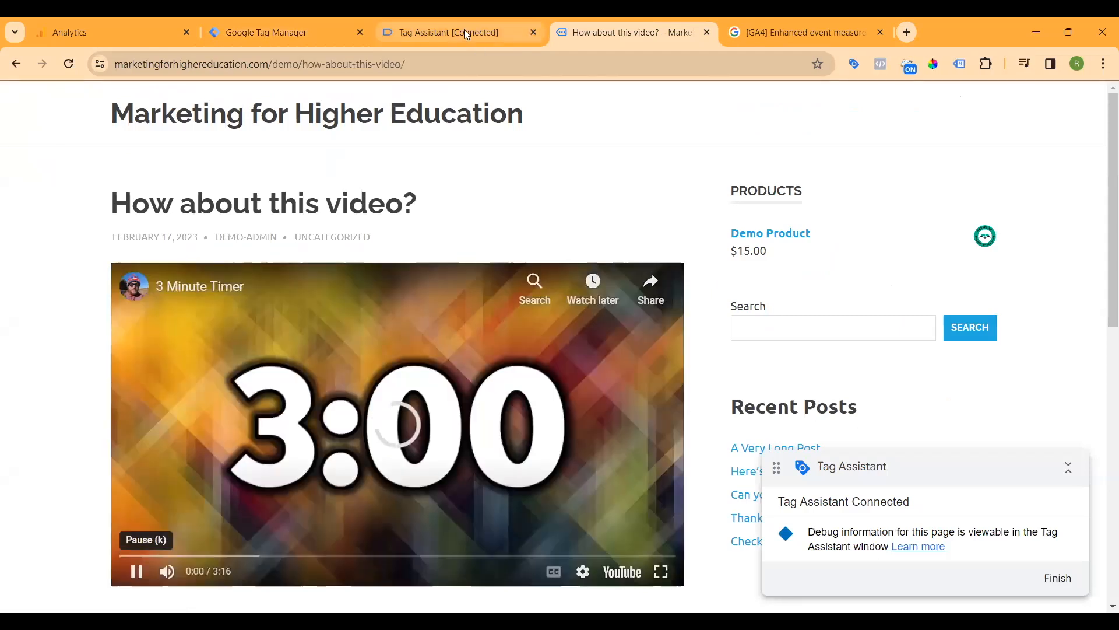
click(464, 29)
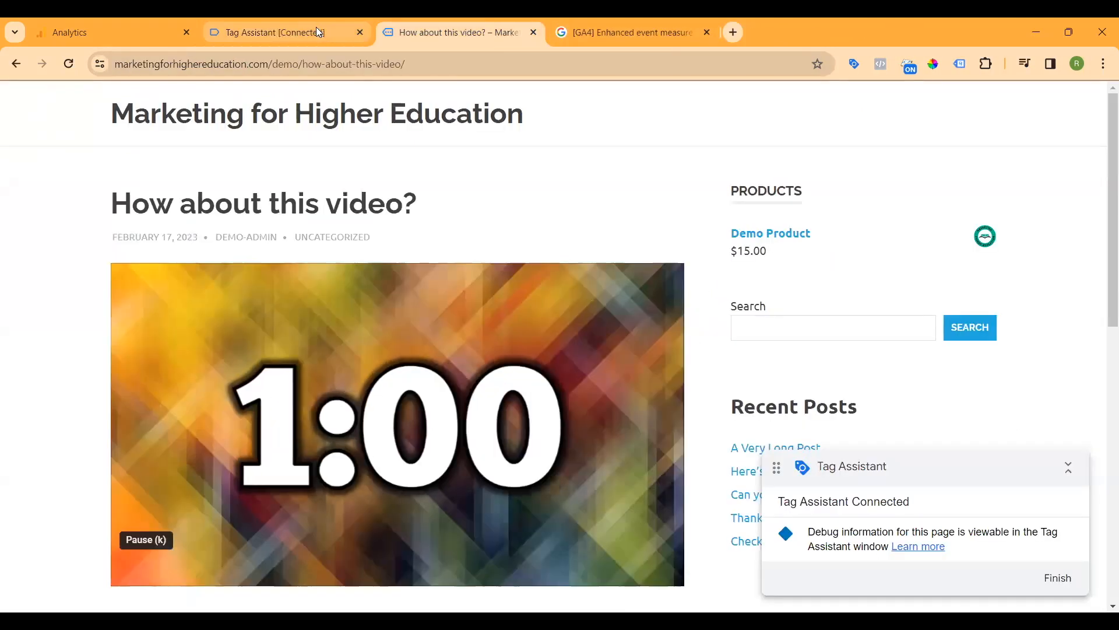
click(316, 27)
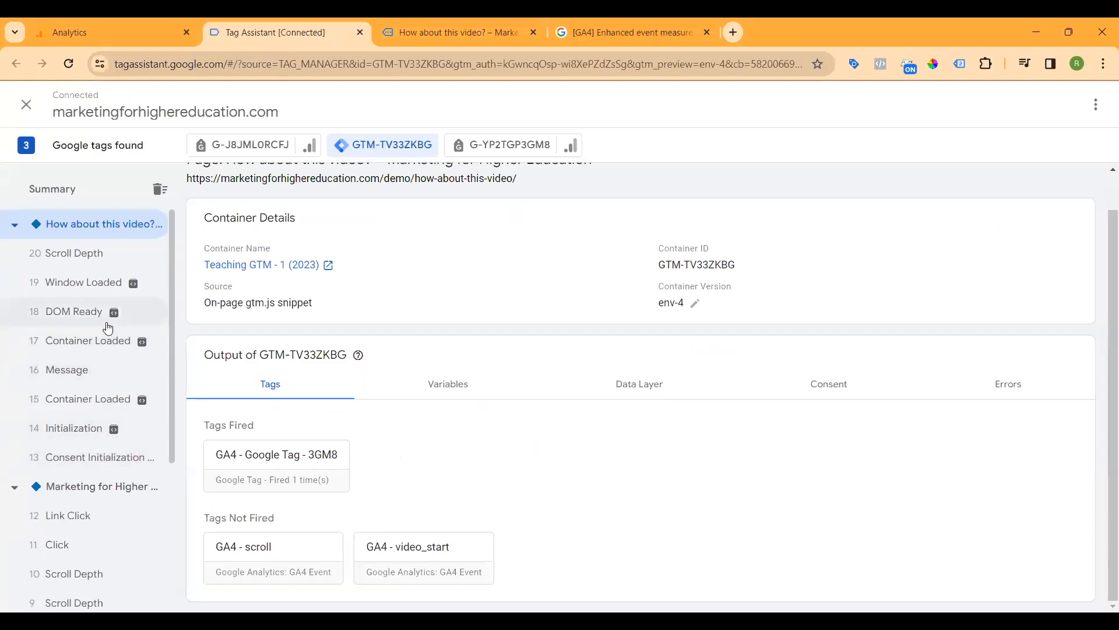
scroll(100, 317, down, 2)
scroll(95, 385, up, 2)
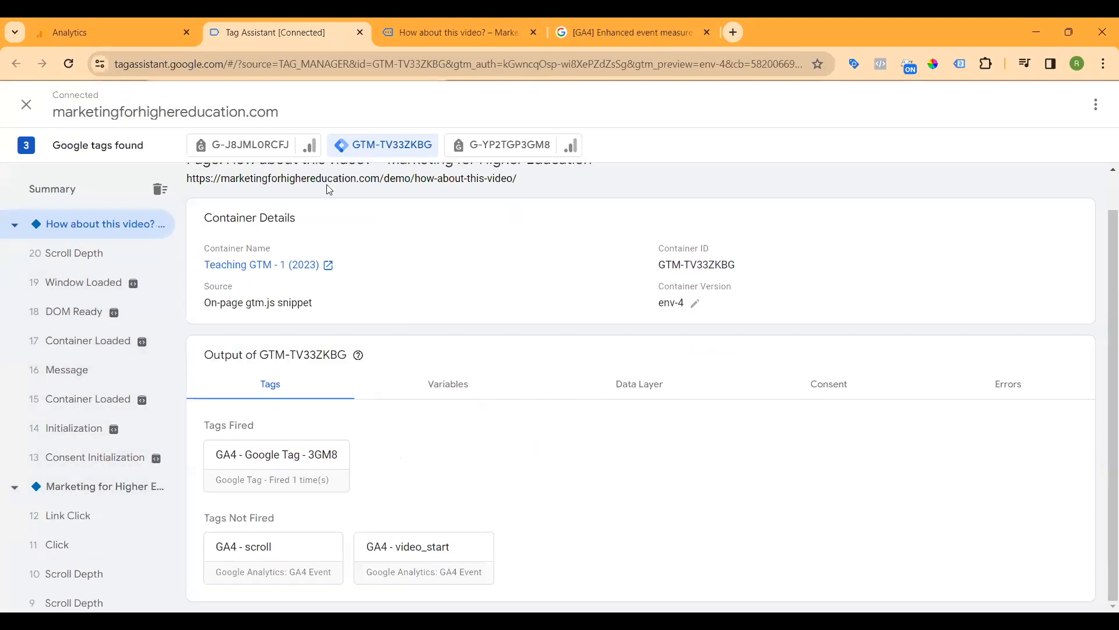
click(360, 32)
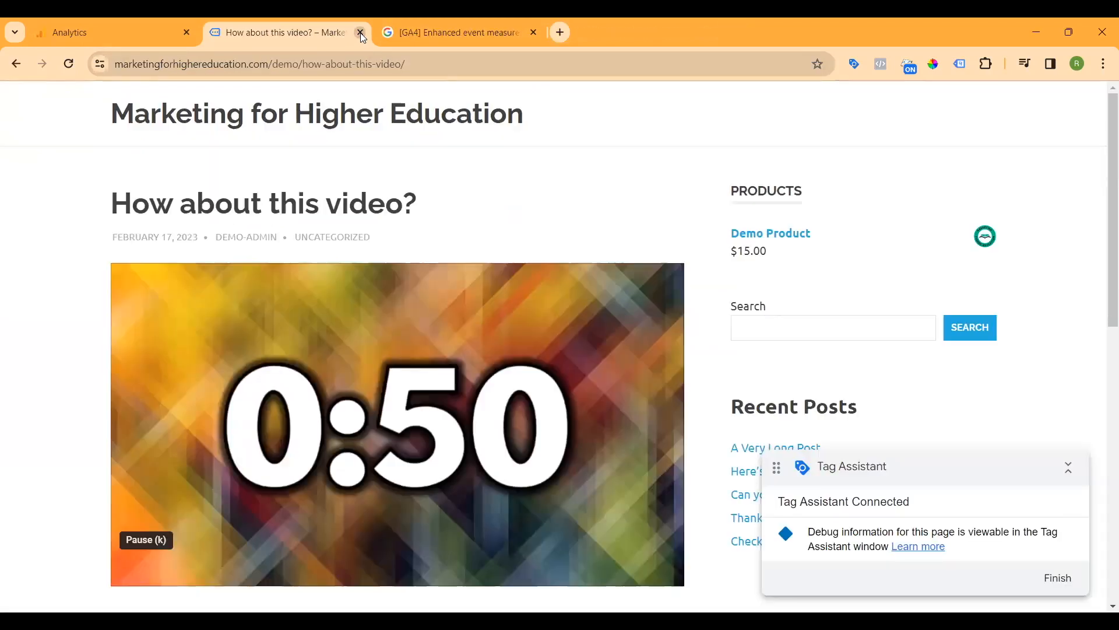
click(360, 32)
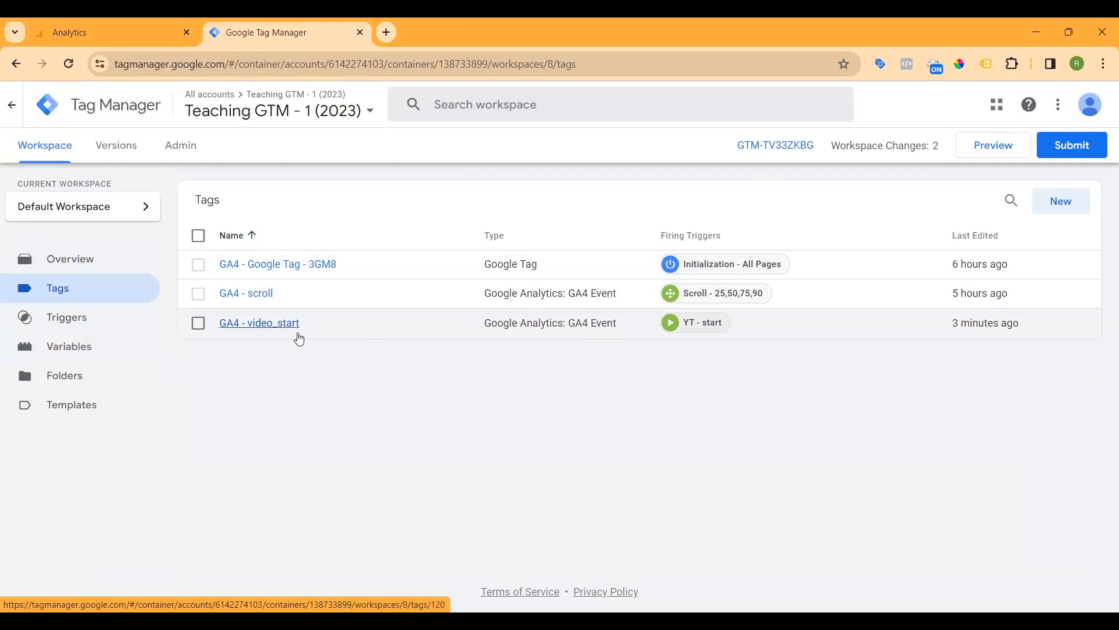
Step: Enable JavaScript API support for all YouTube videos in the GA4 - video_start tag's YT - start trigger, save it, and return to the tags list
click(265, 325)
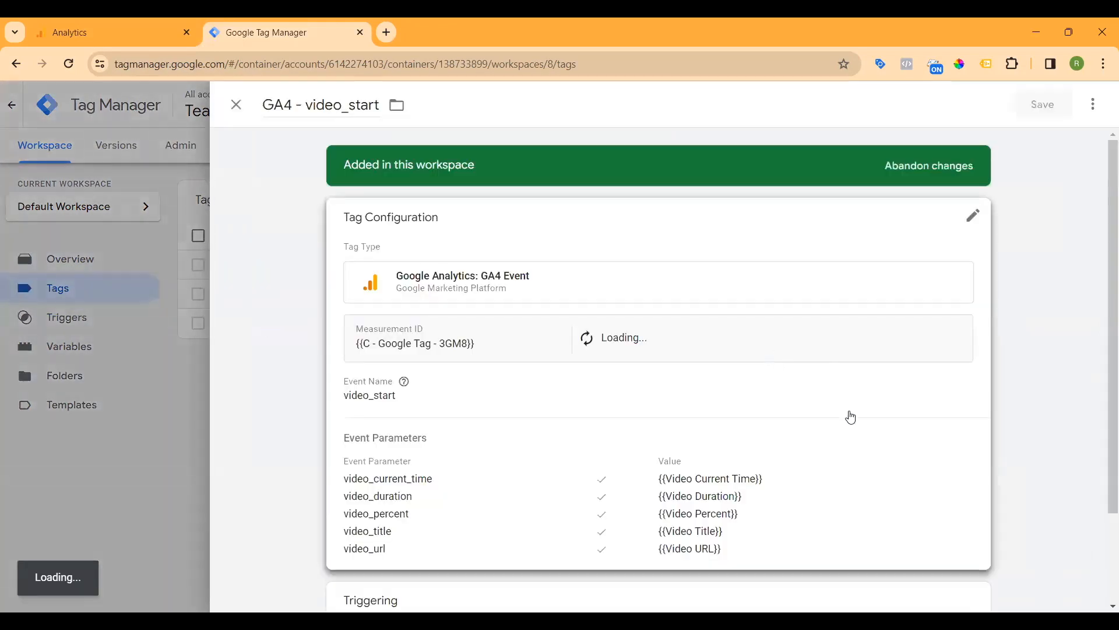
scroll(851, 417, down, 2)
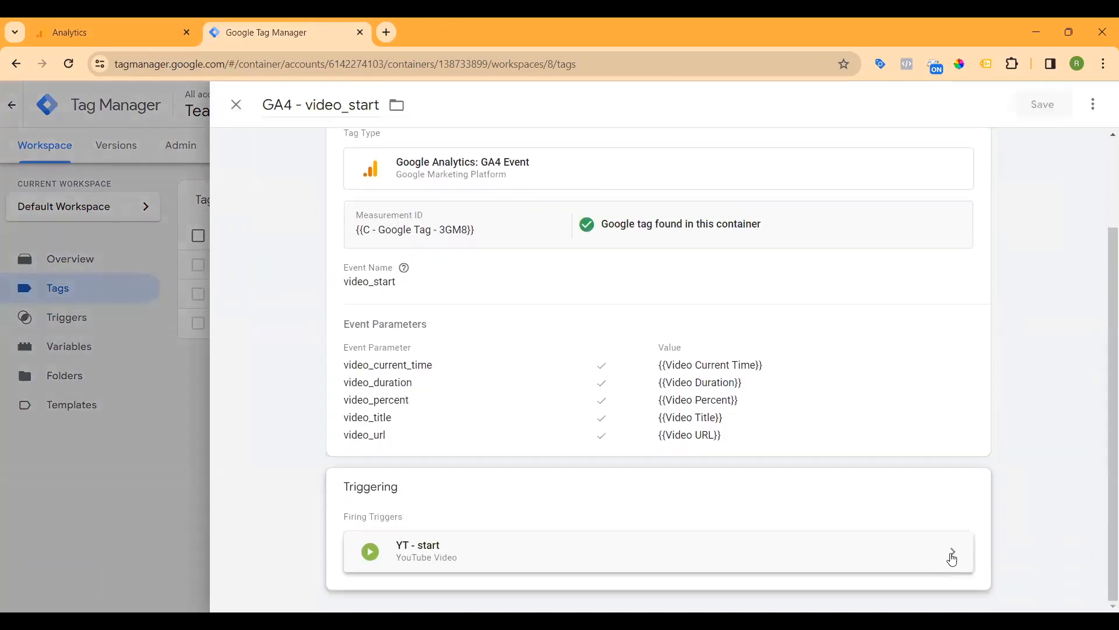
click(932, 539)
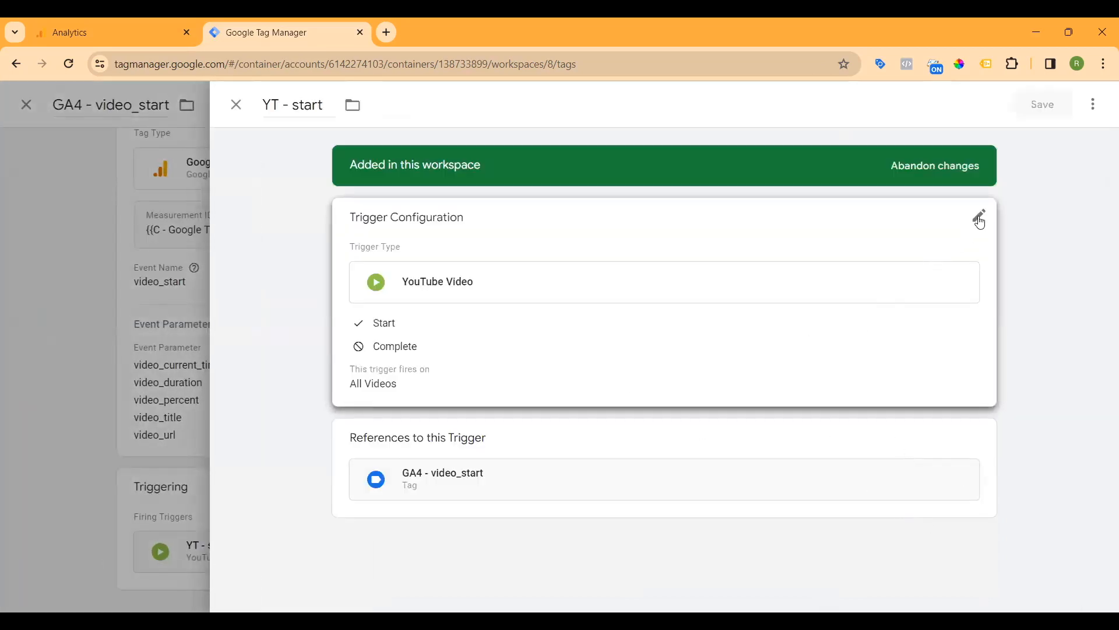
click(981, 221)
scroll(848, 350, down, 3)
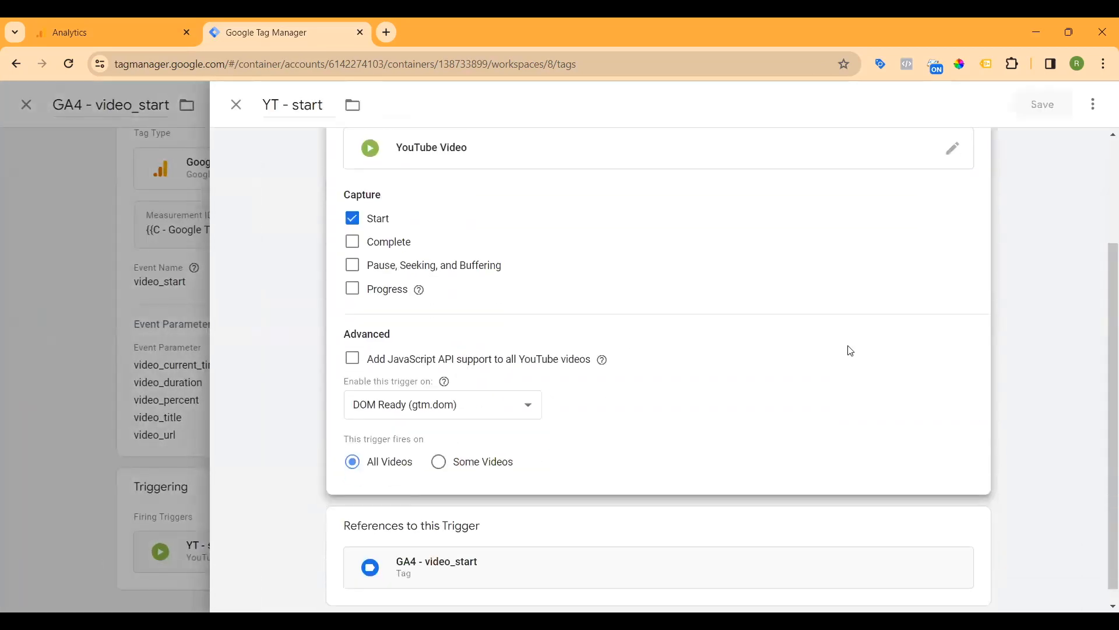
click(354, 361)
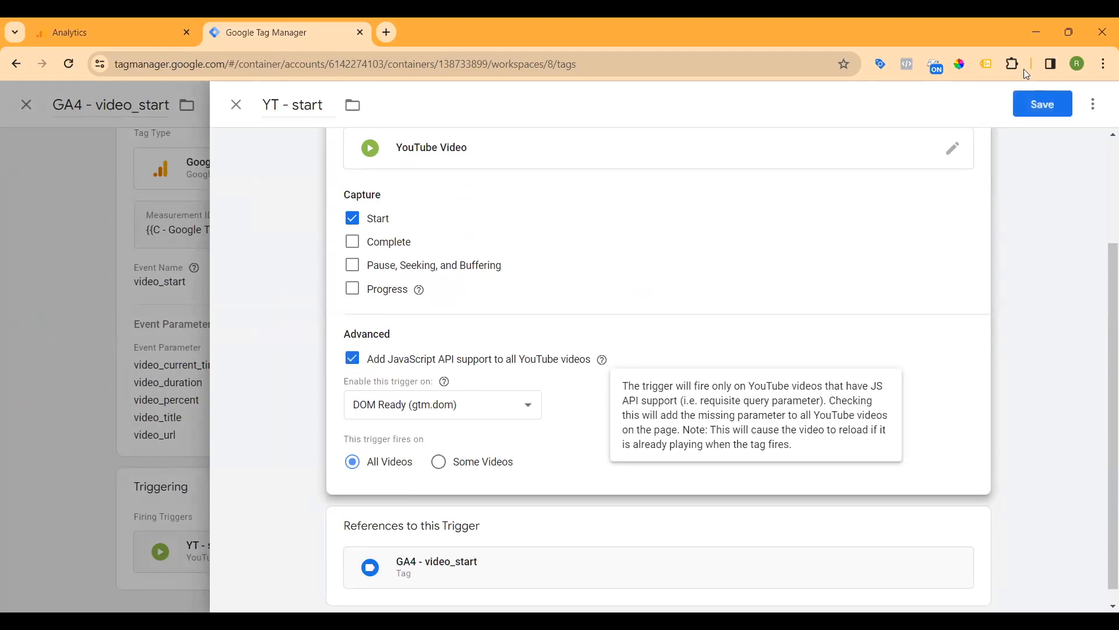
click(1046, 106)
click(235, 108)
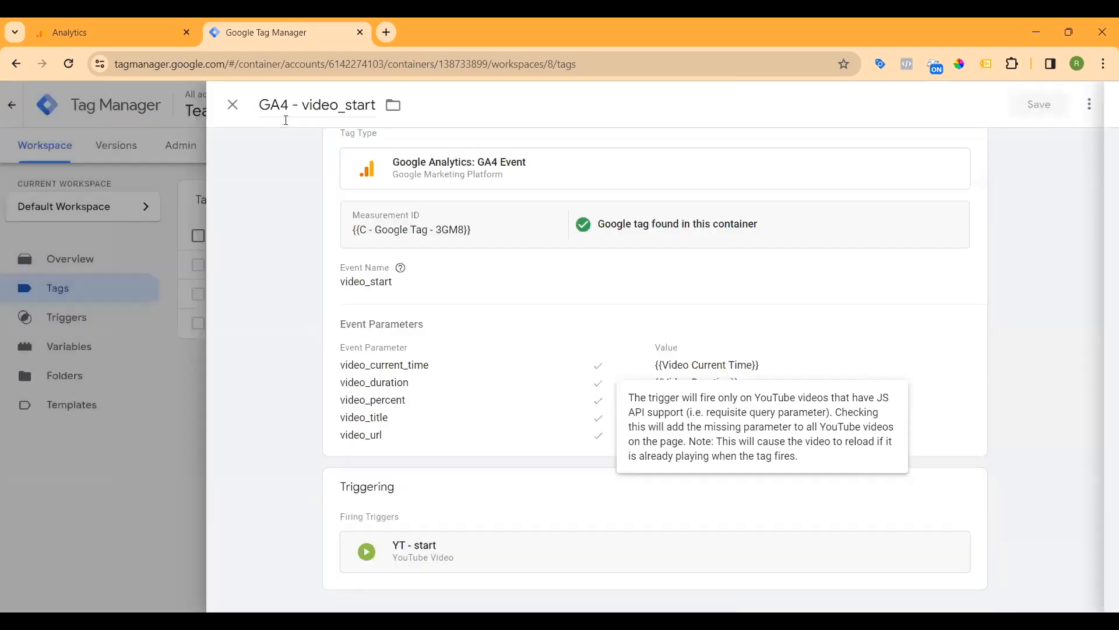
click(232, 105)
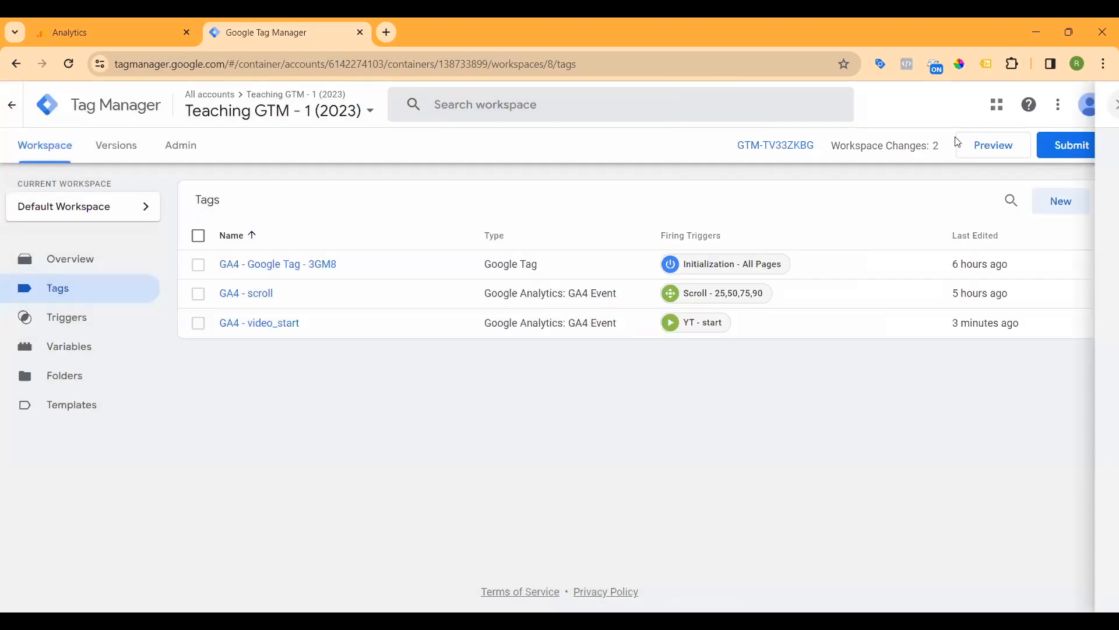
Step: Preview the container again, connect Tag Assistant to the demo site, and review the summary of fired and unfired tags
click(999, 148)
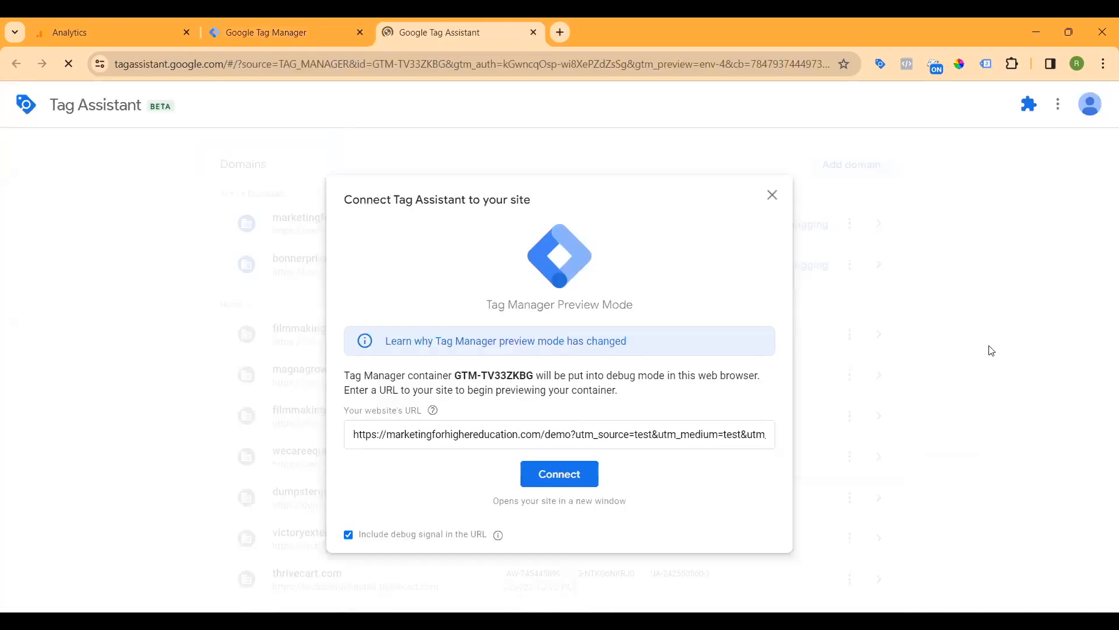
click(557, 479)
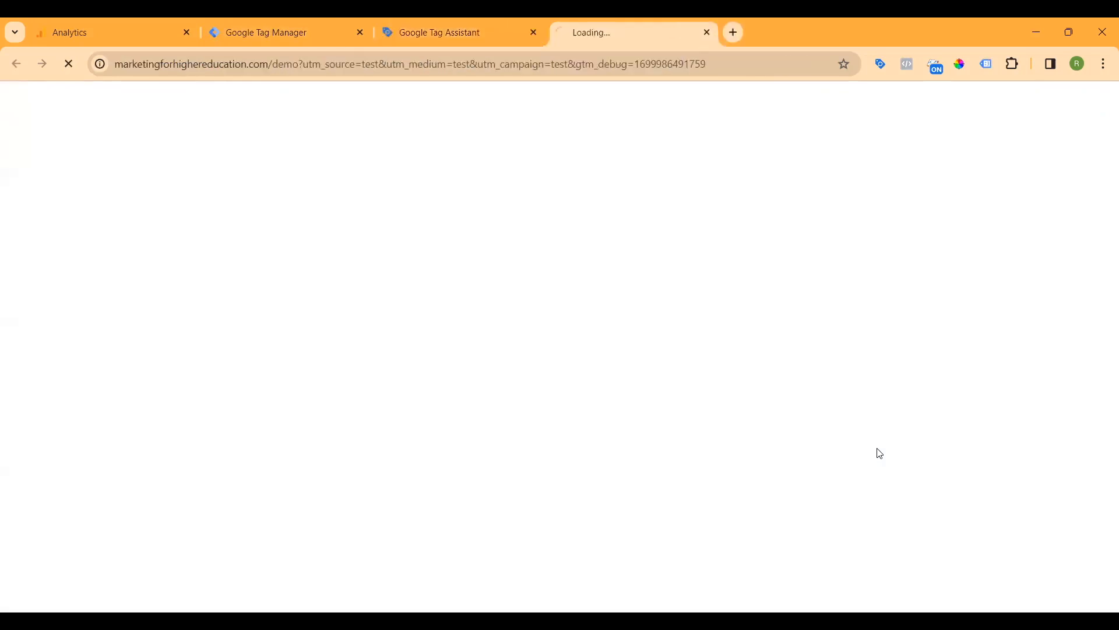
click(441, 31)
click(567, 370)
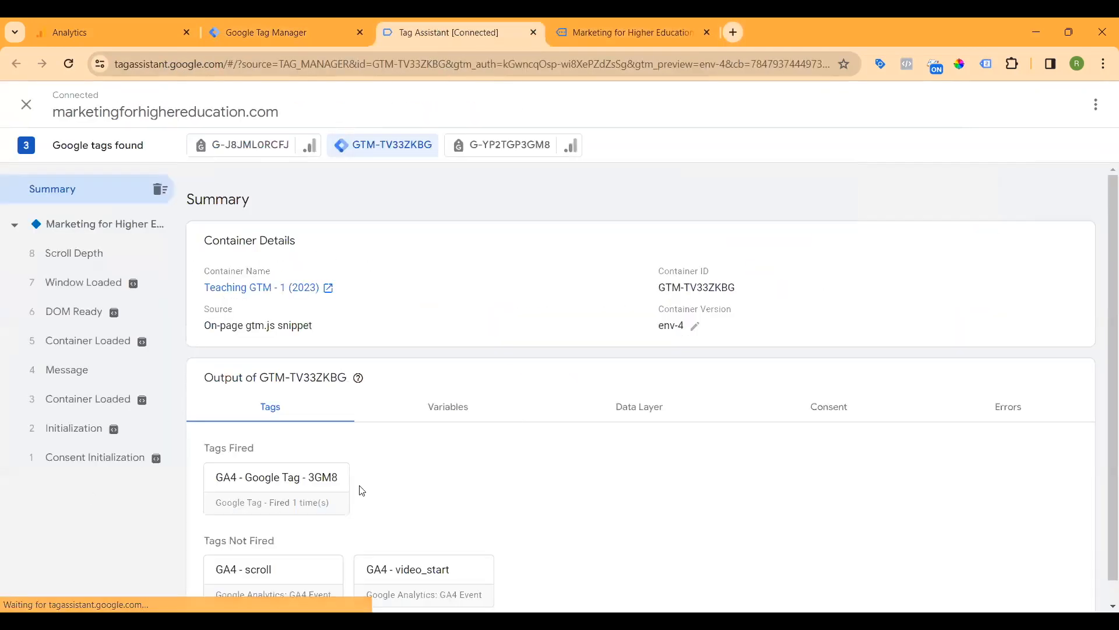
scroll(379, 536, down, 1)
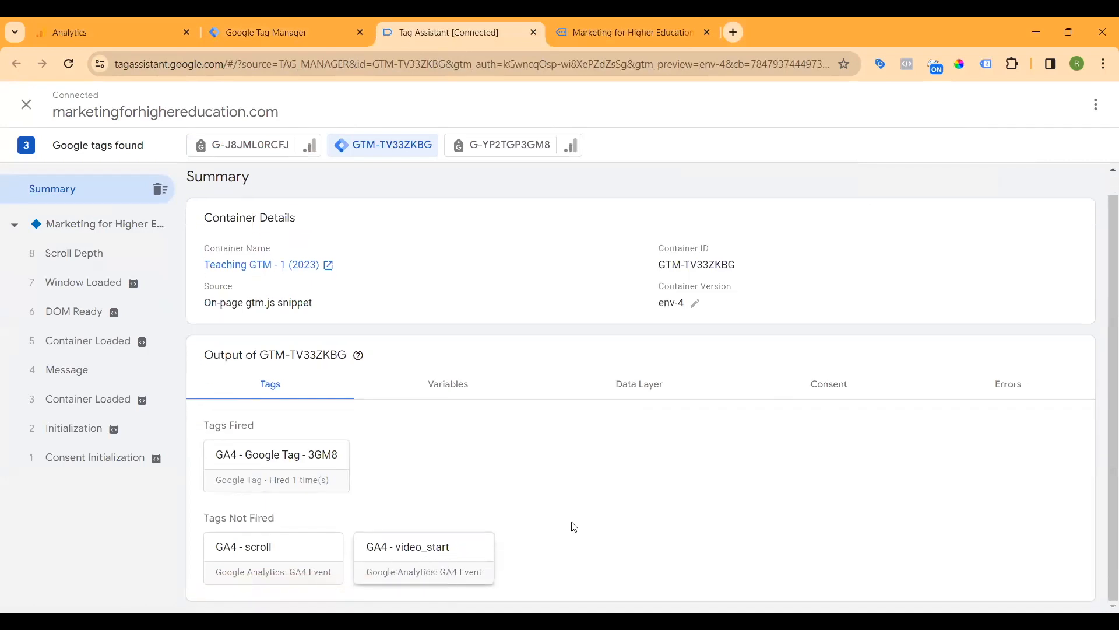
Step: Open the "How about this video?" post on the demo site, check its page events in Tag Assistant, and play the embedded video
click(639, 36)
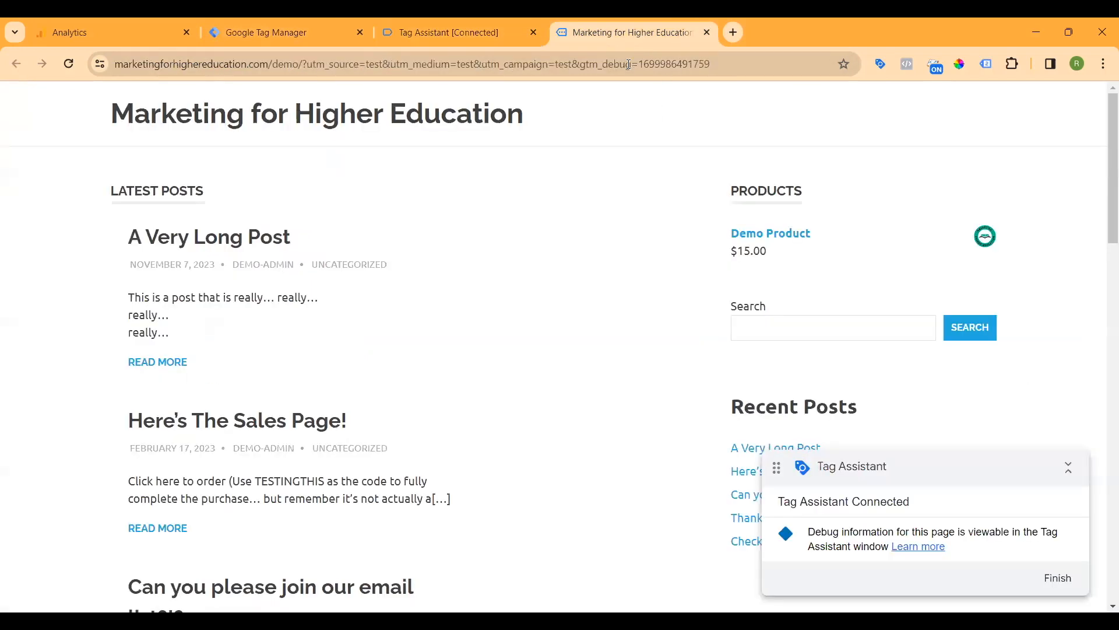
scroll(442, 484, down, 12)
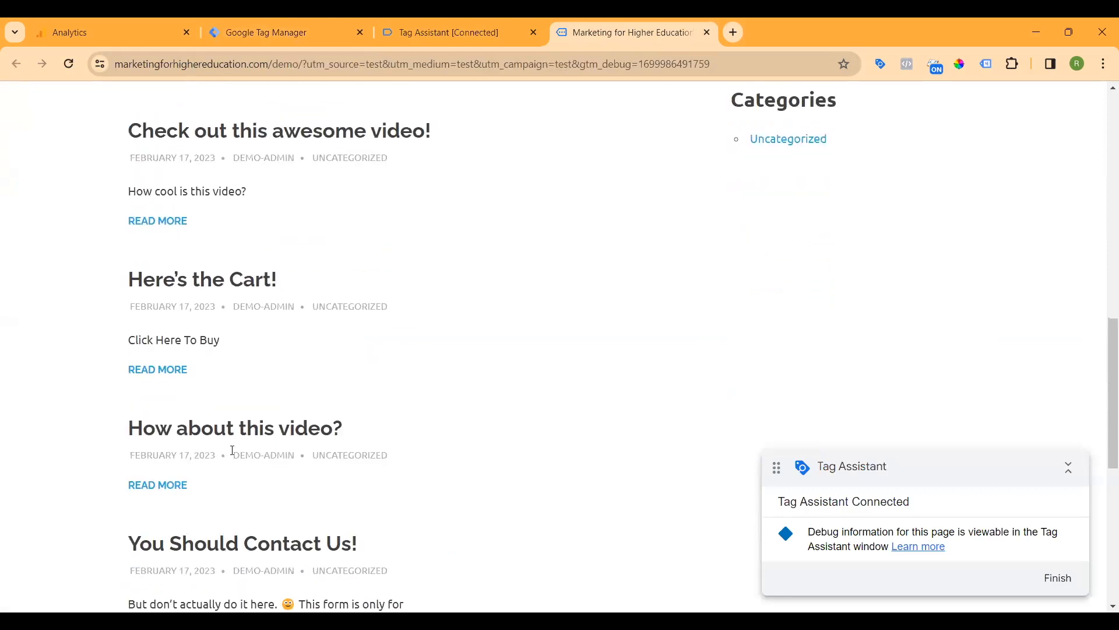
click(233, 432)
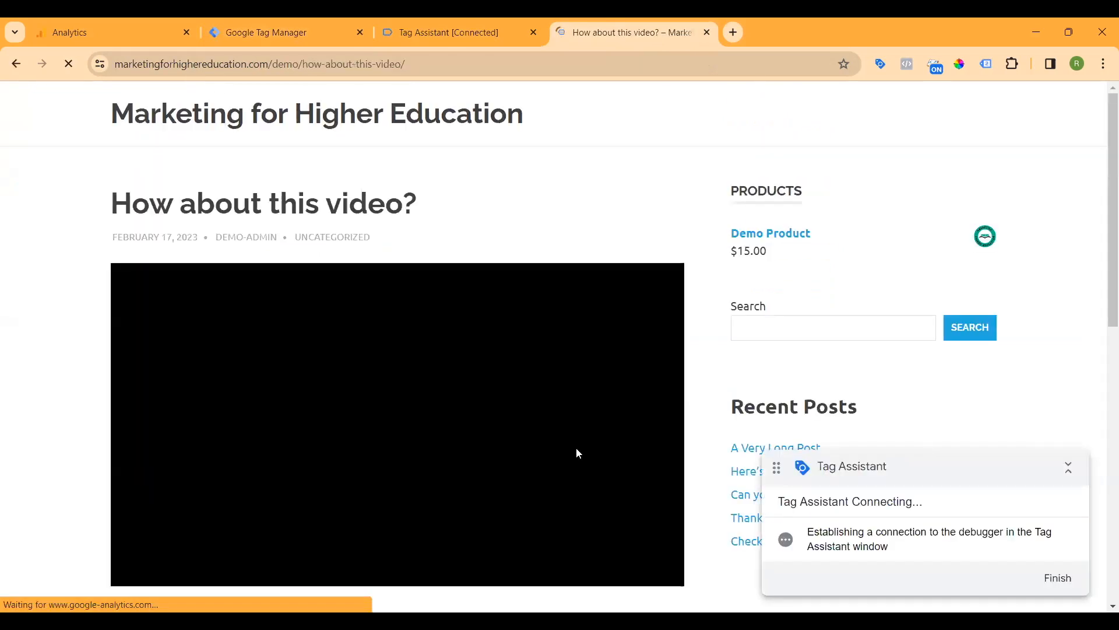
click(460, 31)
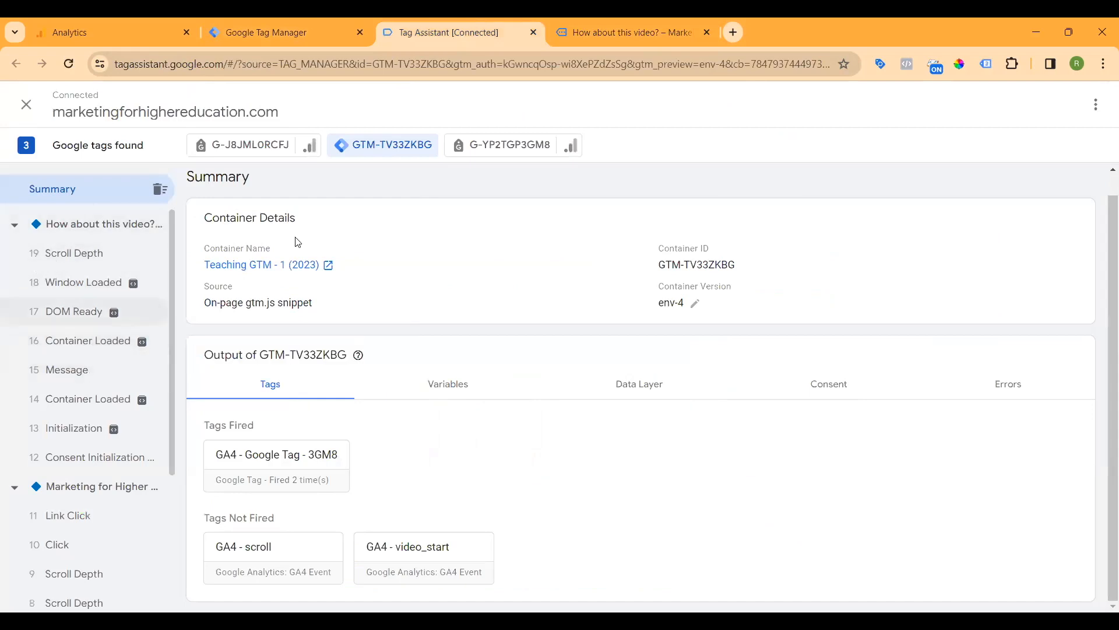
click(612, 31)
click(401, 428)
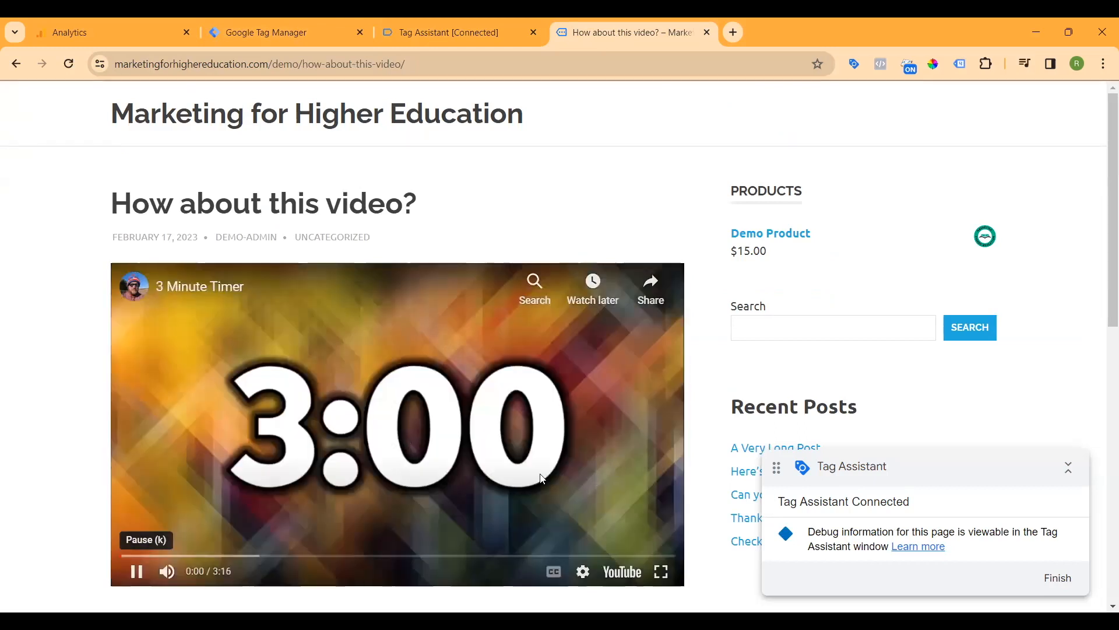
Step: Inspect the YouTube Video event in Tag Assistant and review the details of the GA4 - video_start tag
click(436, 32)
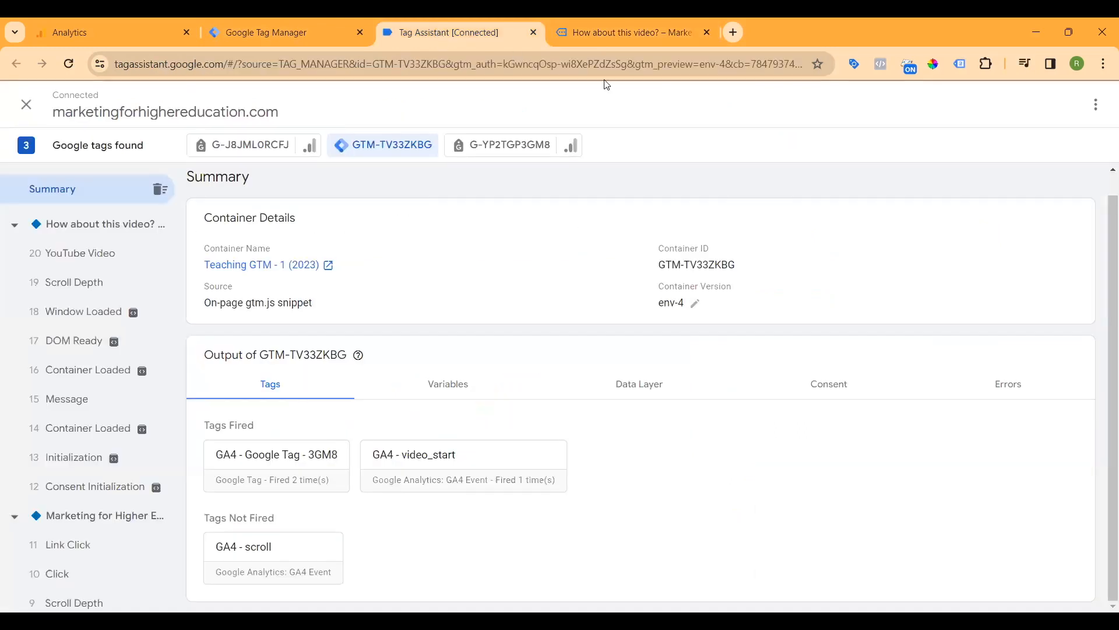
click(70, 256)
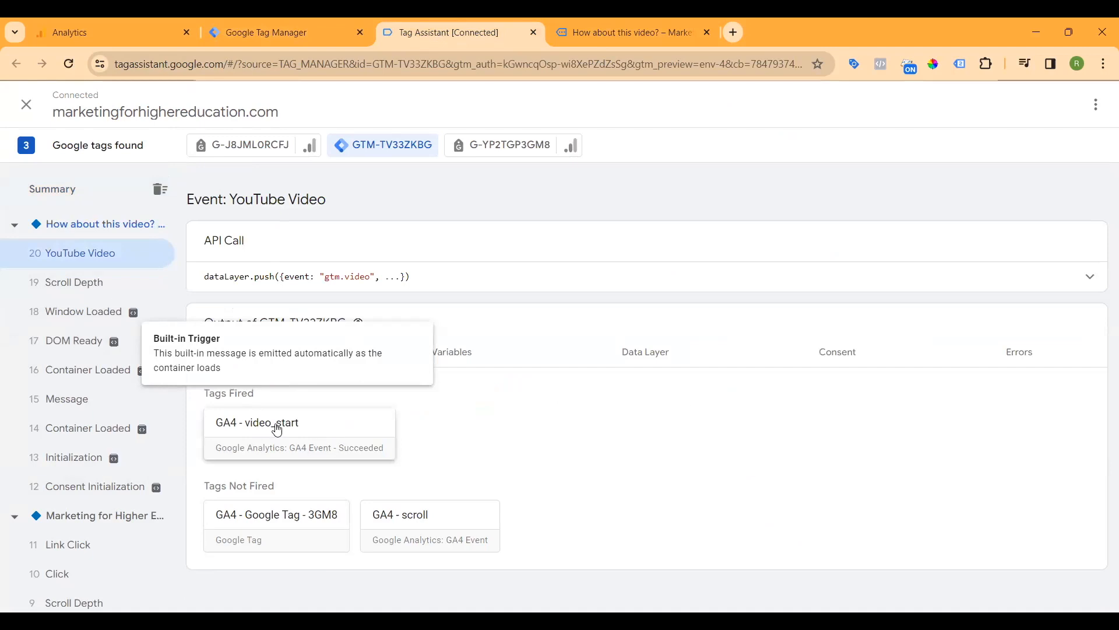
click(347, 422)
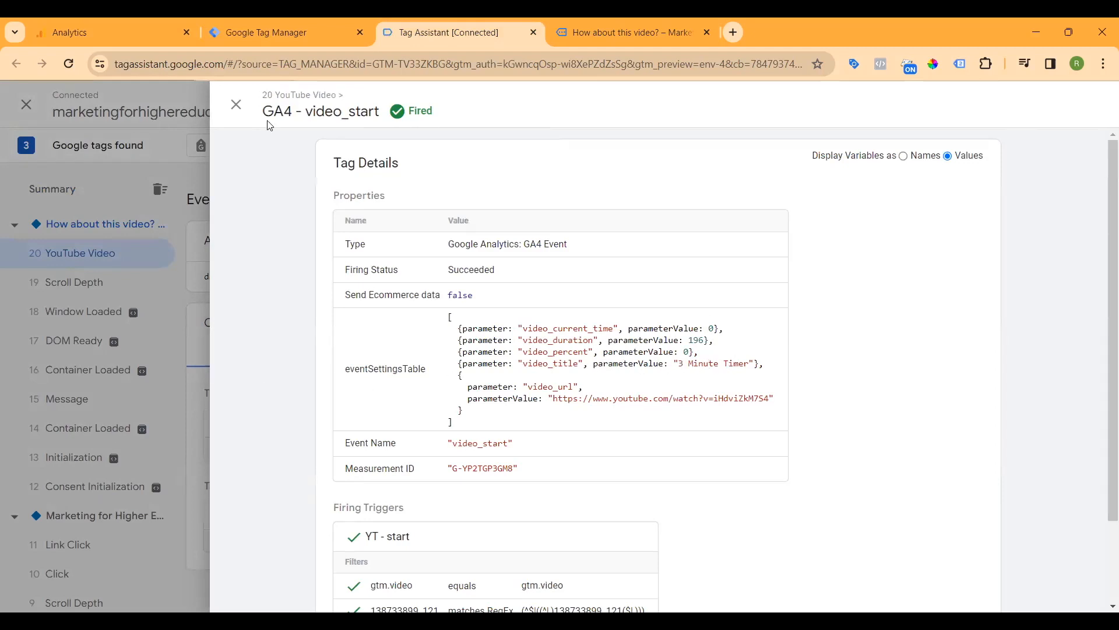
click(236, 106)
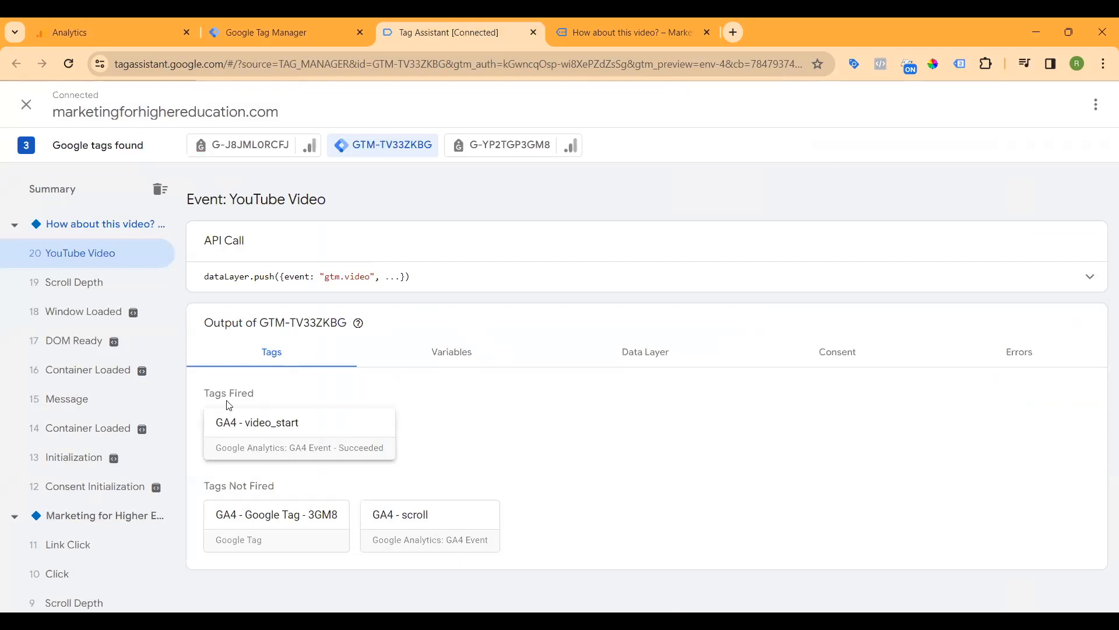
Step: Open mhe.tips/ga4 in a new browser page and find the Video engagement events in the enhanced measurement article
click(735, 32)
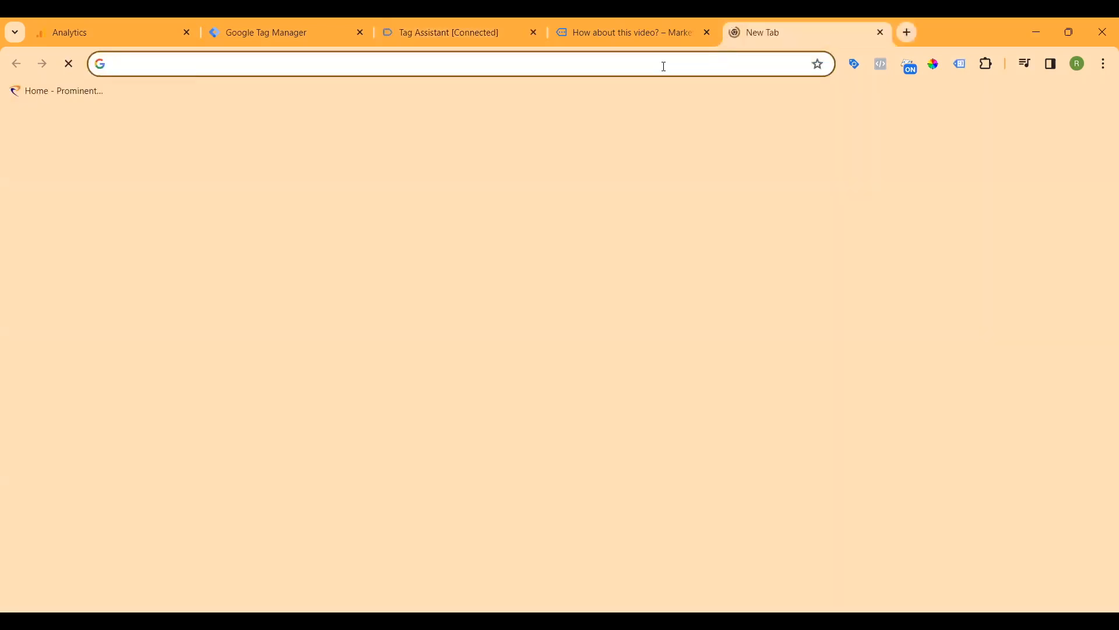
click(665, 68)
text(mhe.tips/ga4)
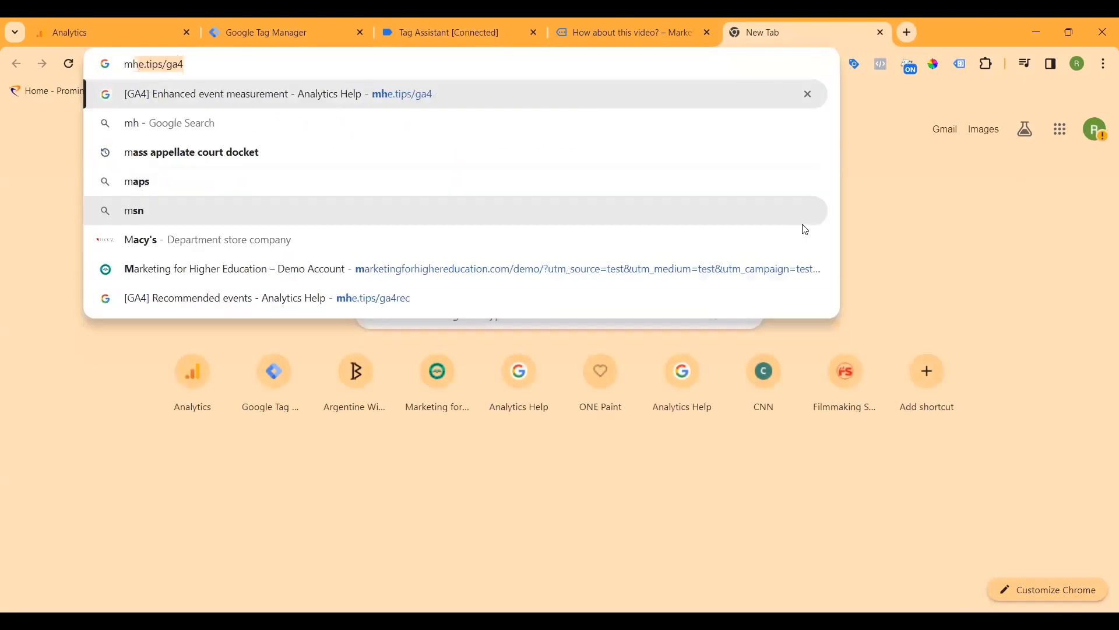
key(Return)
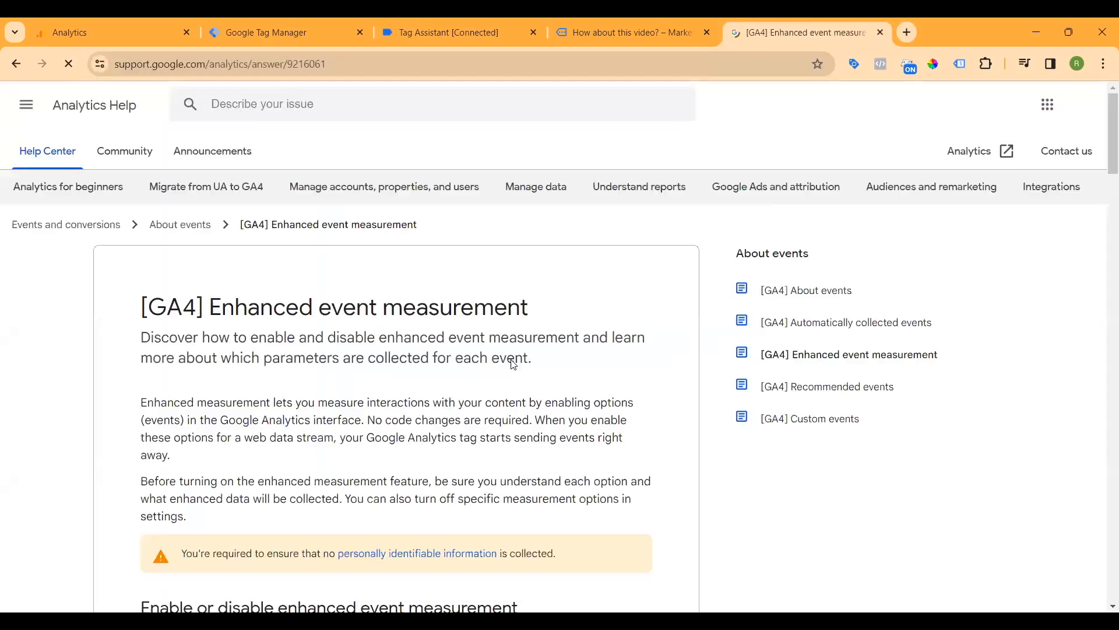
scroll(517, 415, down, 20)
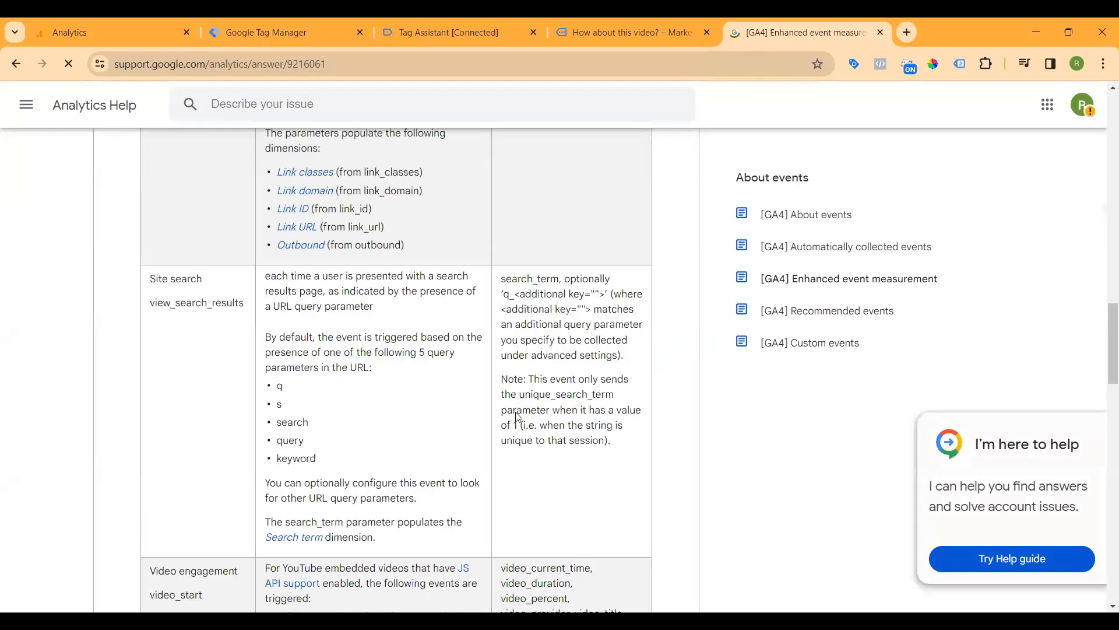
scroll(518, 416, down, 1)
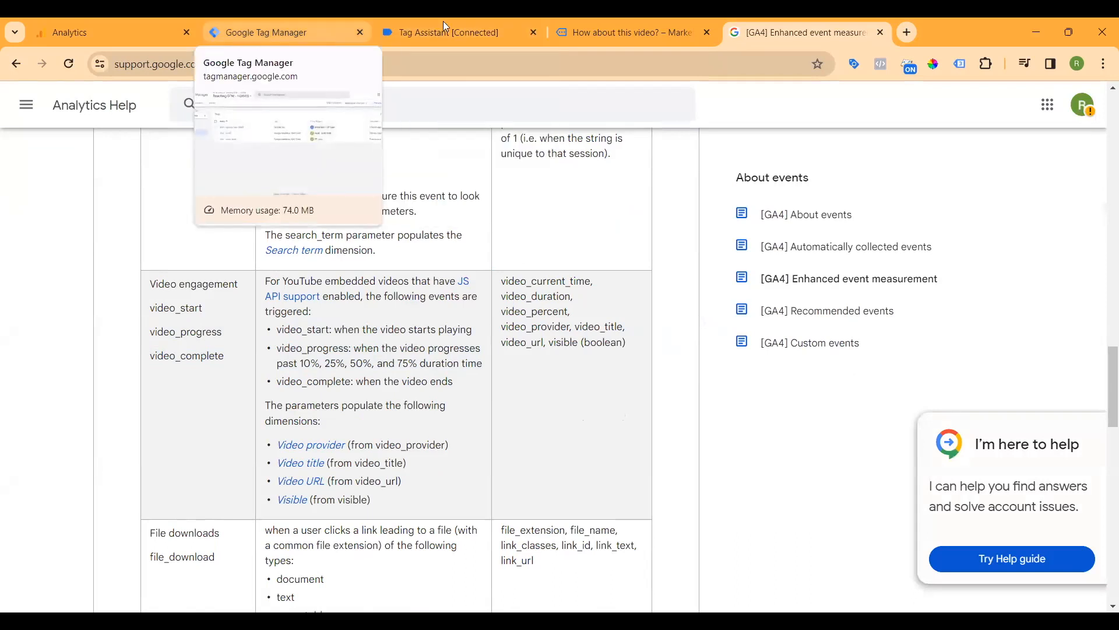
Step: Close the demo site and Tag Assistant pages, and make a copy of the GA4 - video_start tag in Google Tag Manager
click(708, 33)
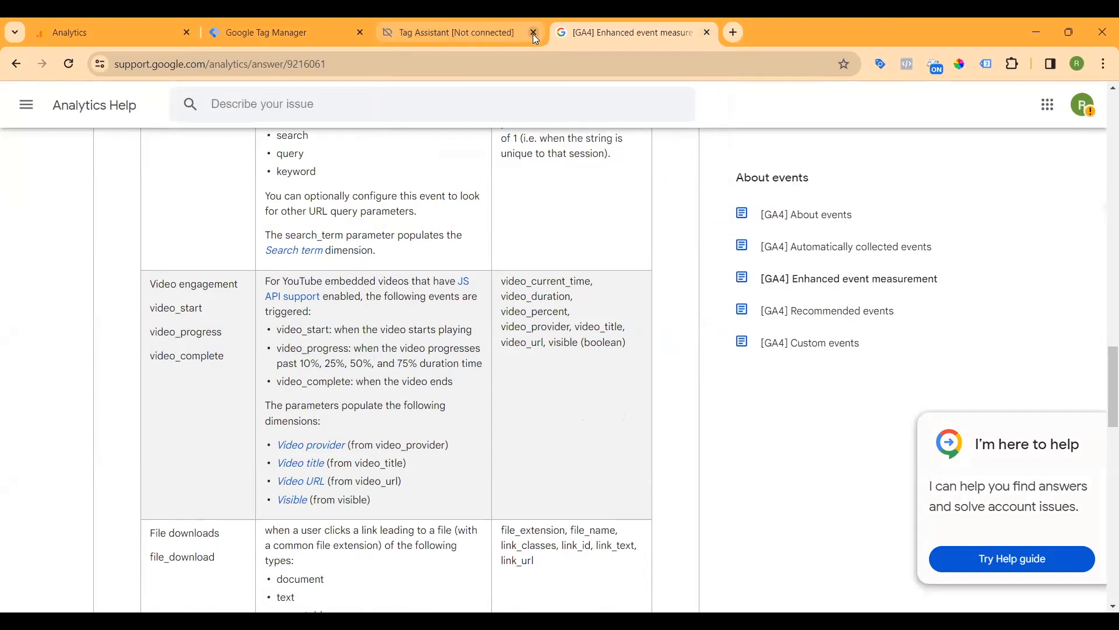
click(536, 33)
click(279, 35)
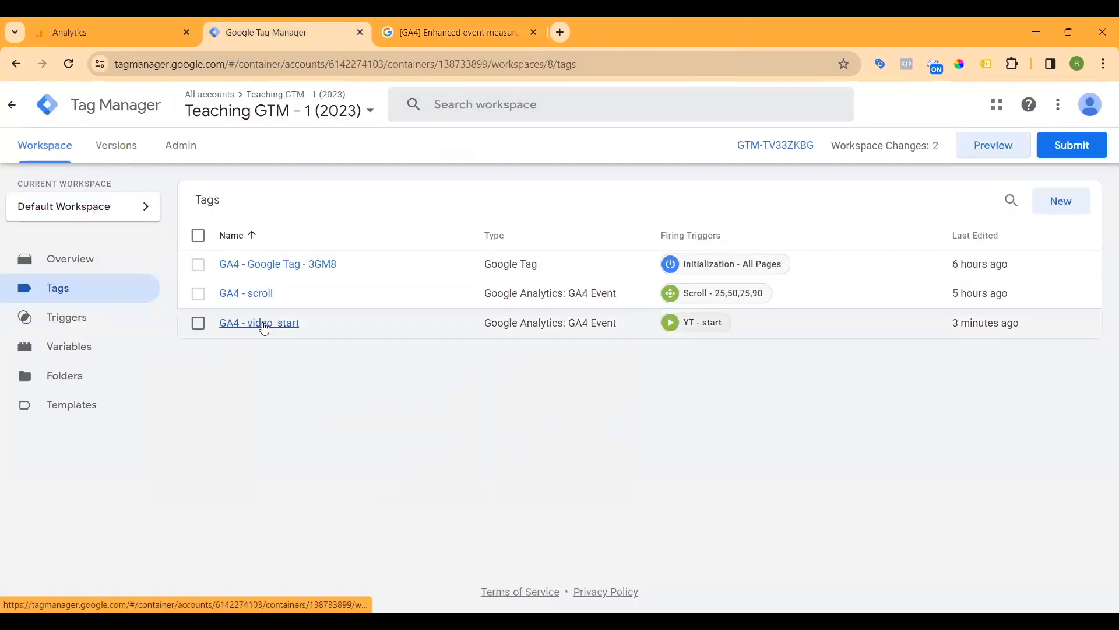
click(310, 330)
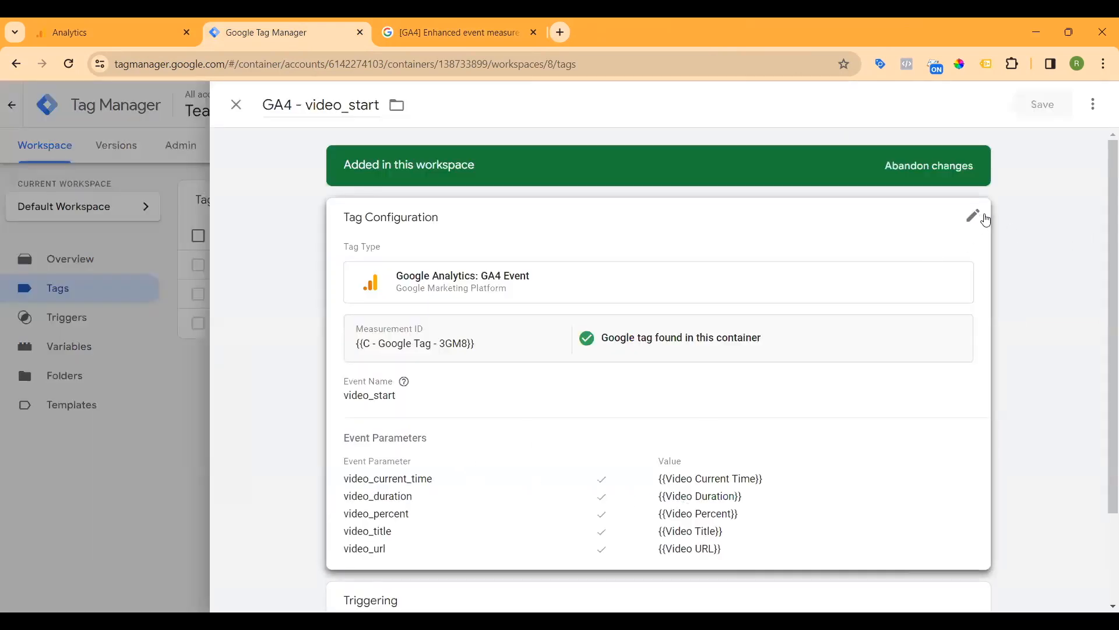
click(1096, 105)
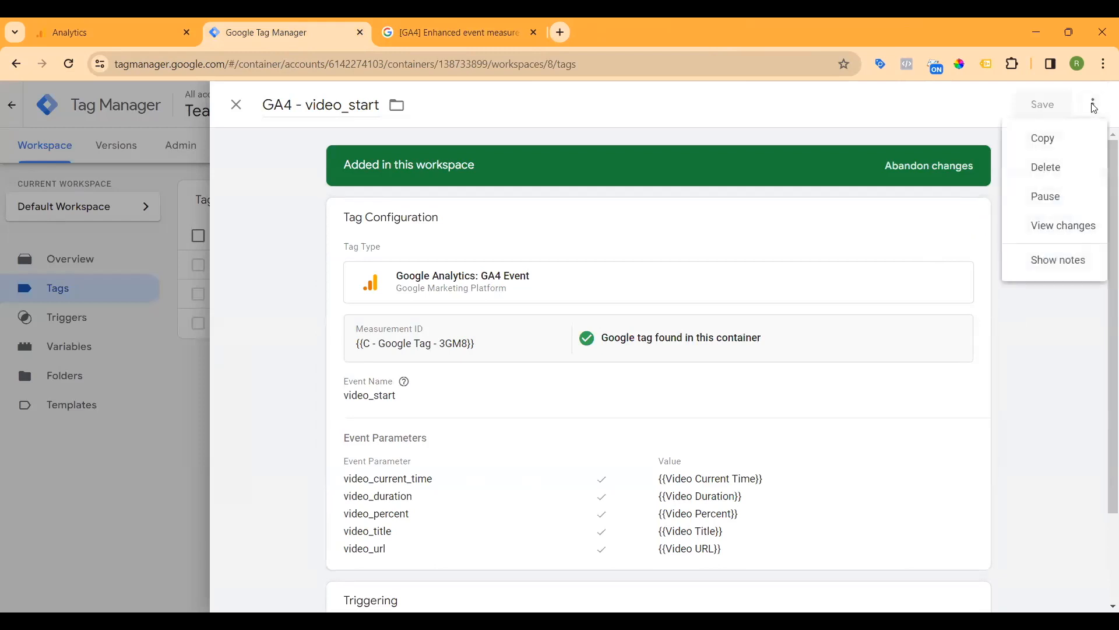
click(1052, 142)
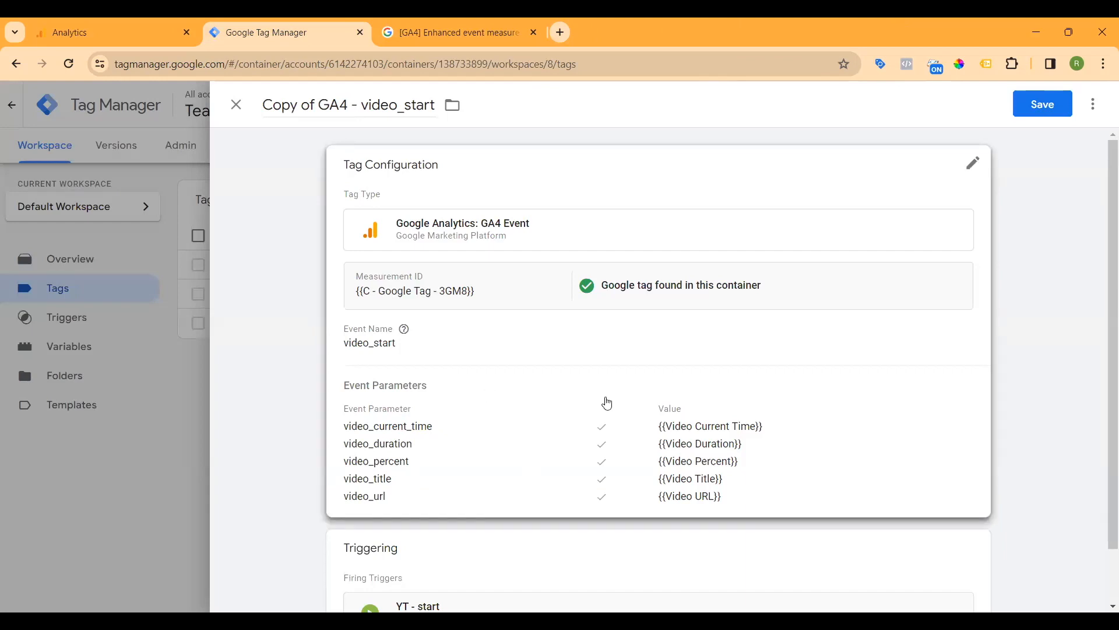
Step: Rename the copied tag as GA4 - video_progress
mouse_move(404, 329)
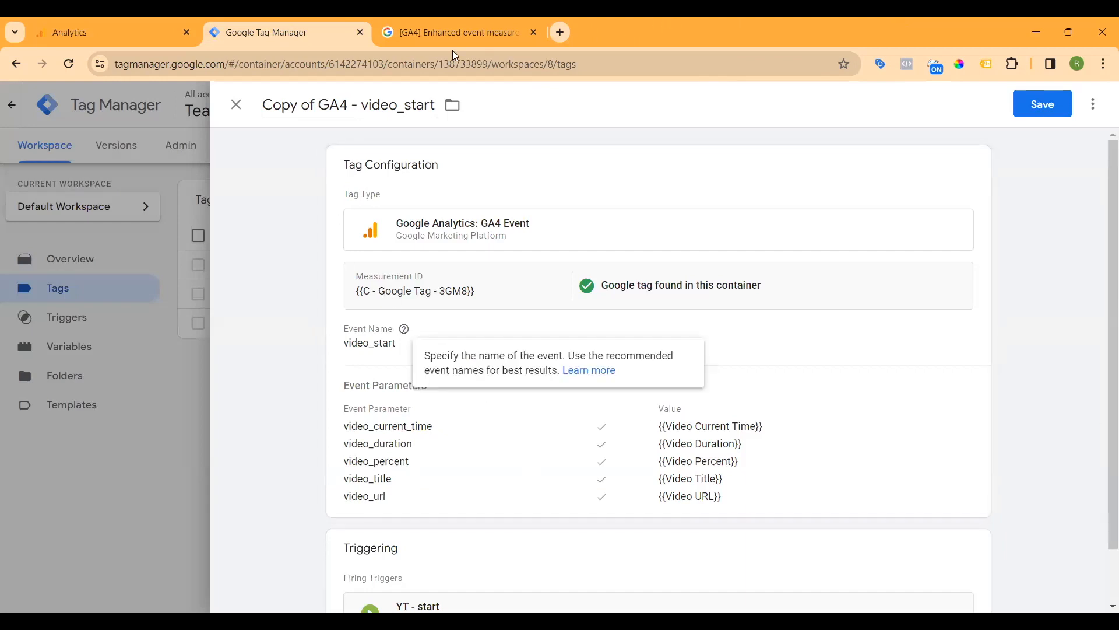
drag(321, 102, 259, 104)
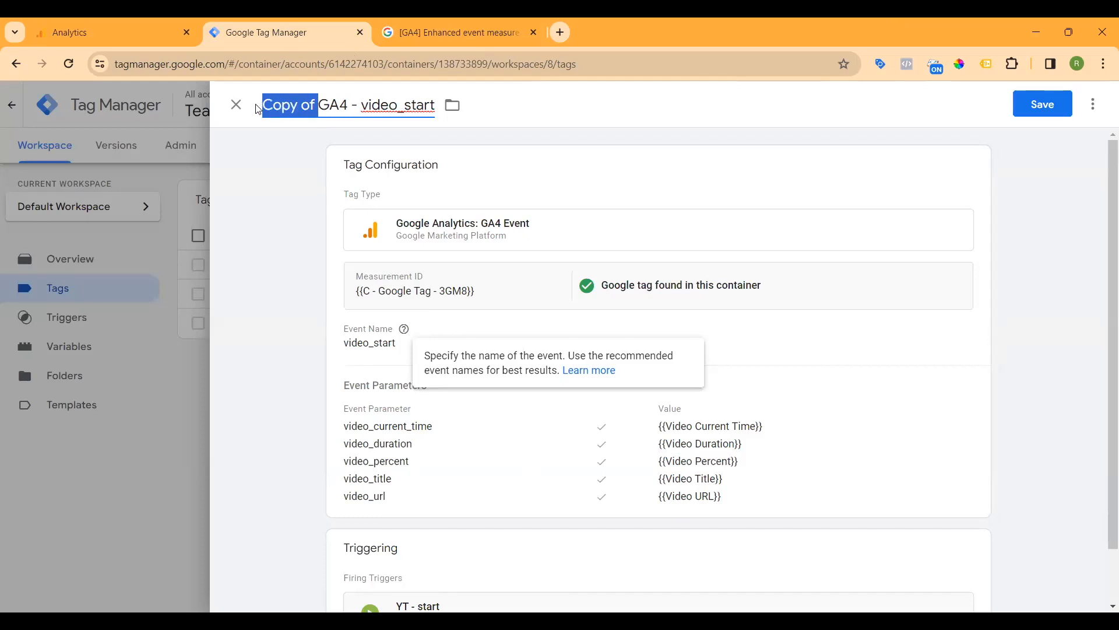
key(BackSpace)
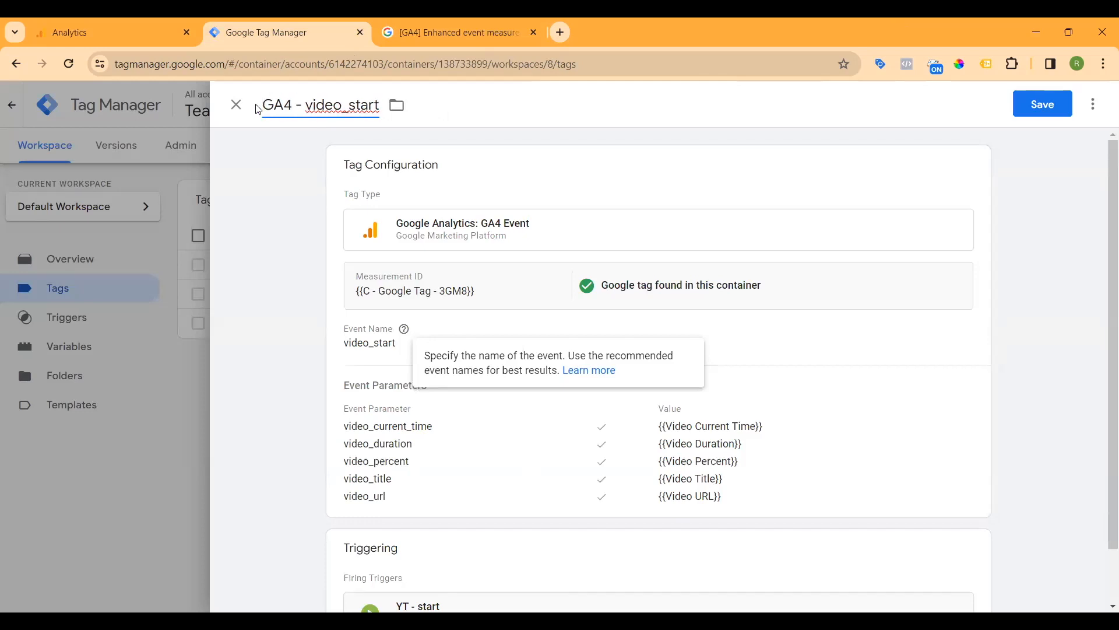
drag(306, 105, 381, 106)
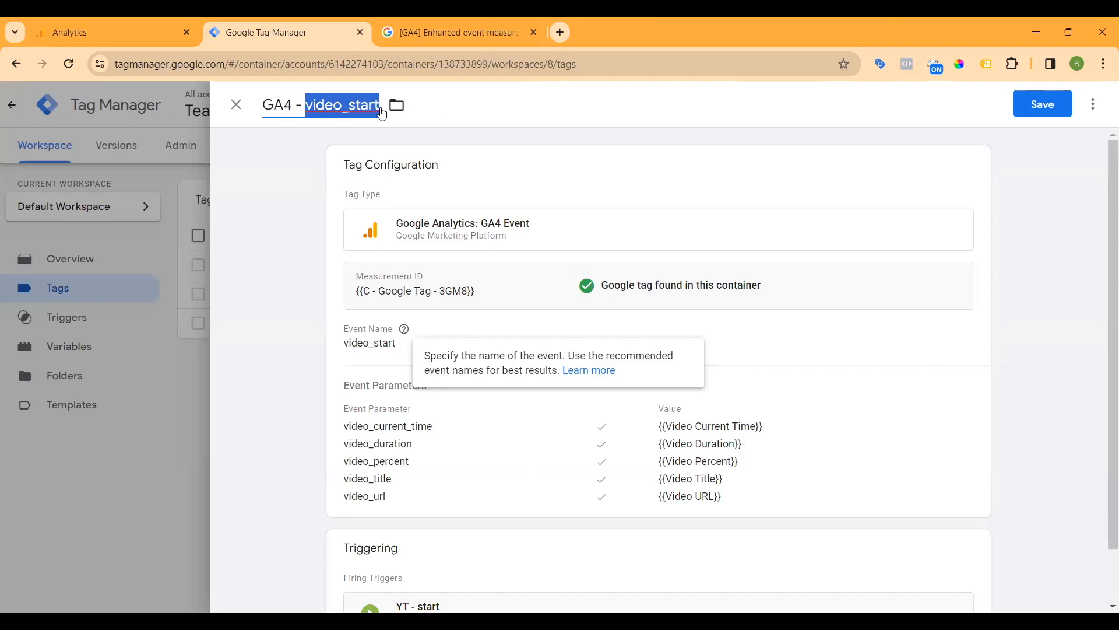
text(progress)
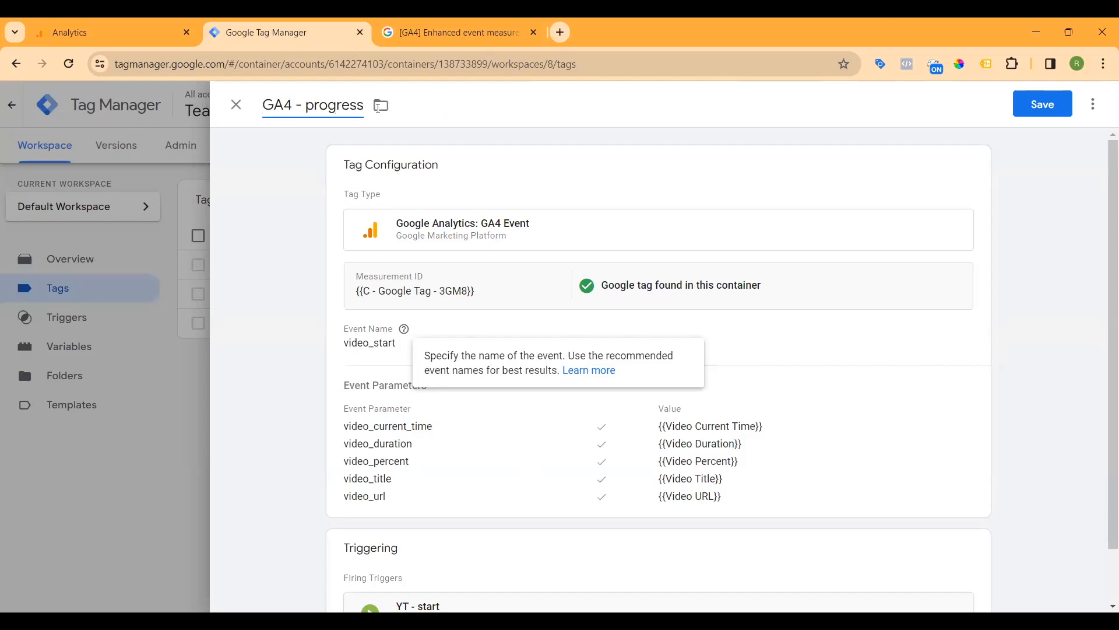
text(video_)
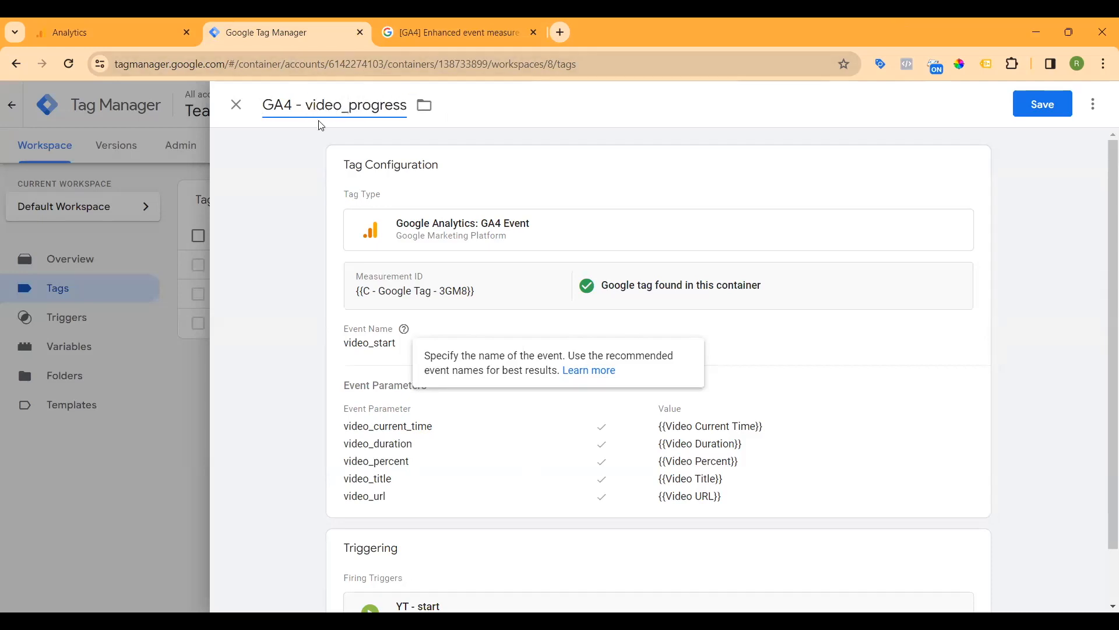
Step: Check the video event names in the Analytics Help article and set the copied tag's event name to video_progress
click(444, 32)
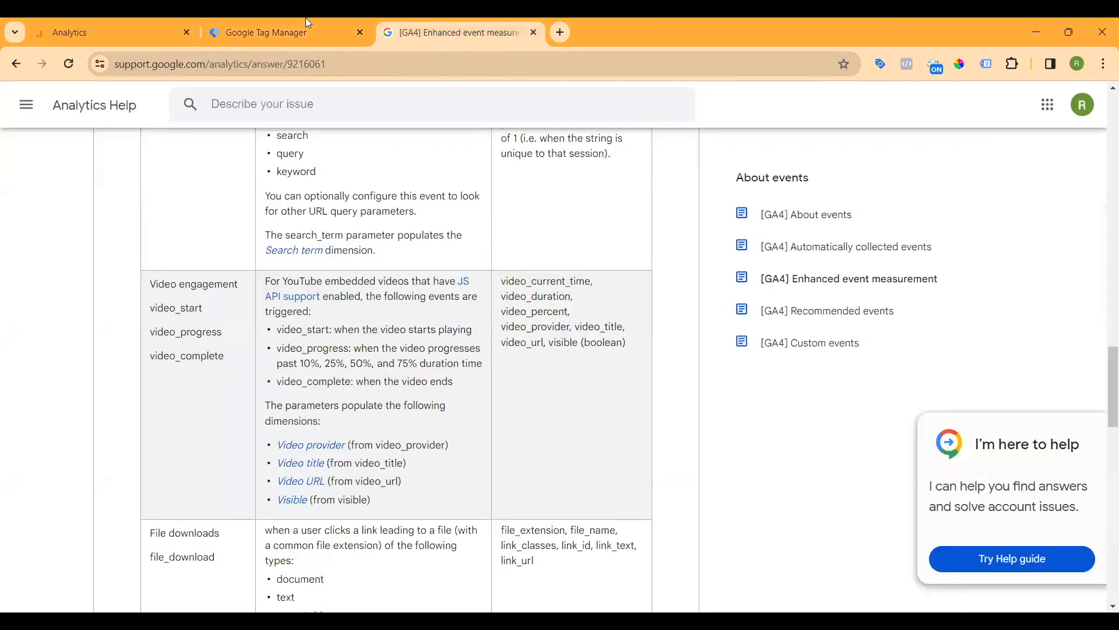
click(288, 26)
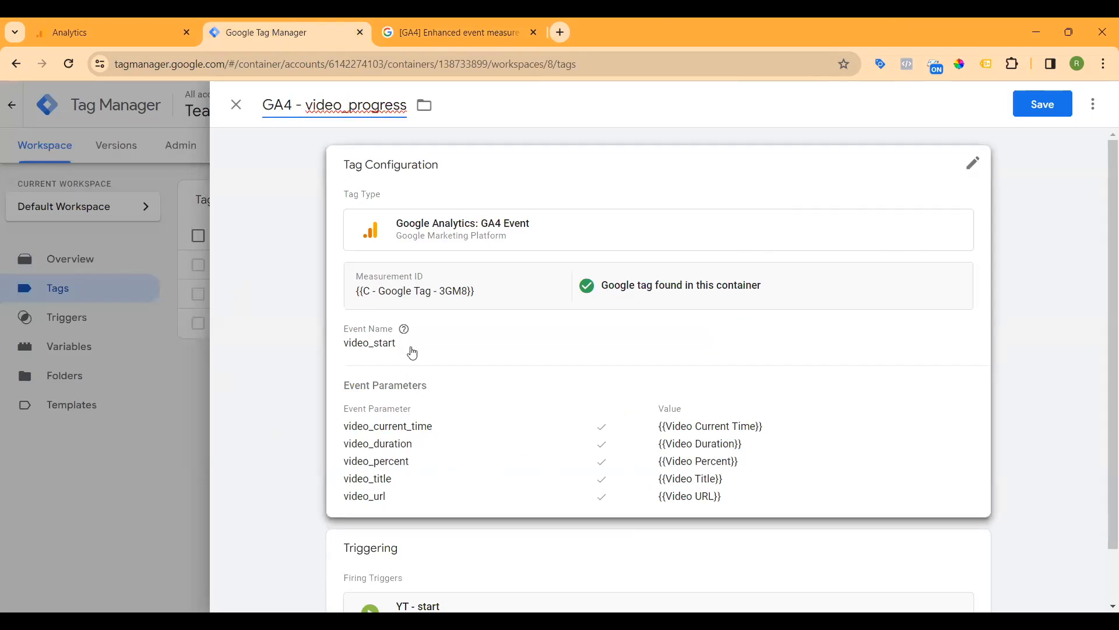
click(974, 163)
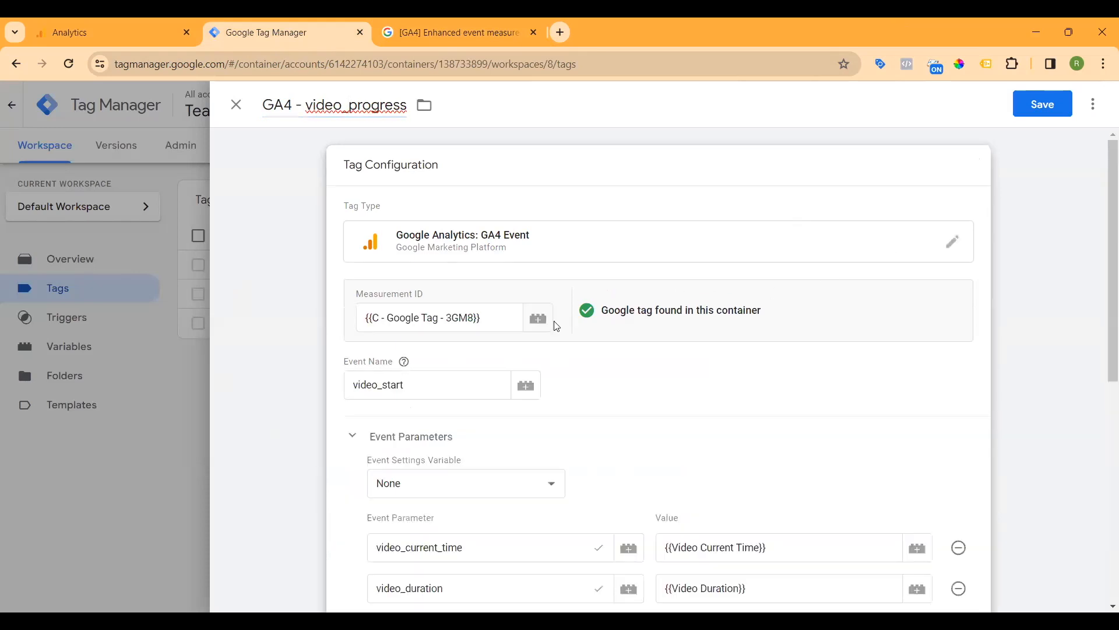
drag(384, 383, 406, 382)
text(progress)
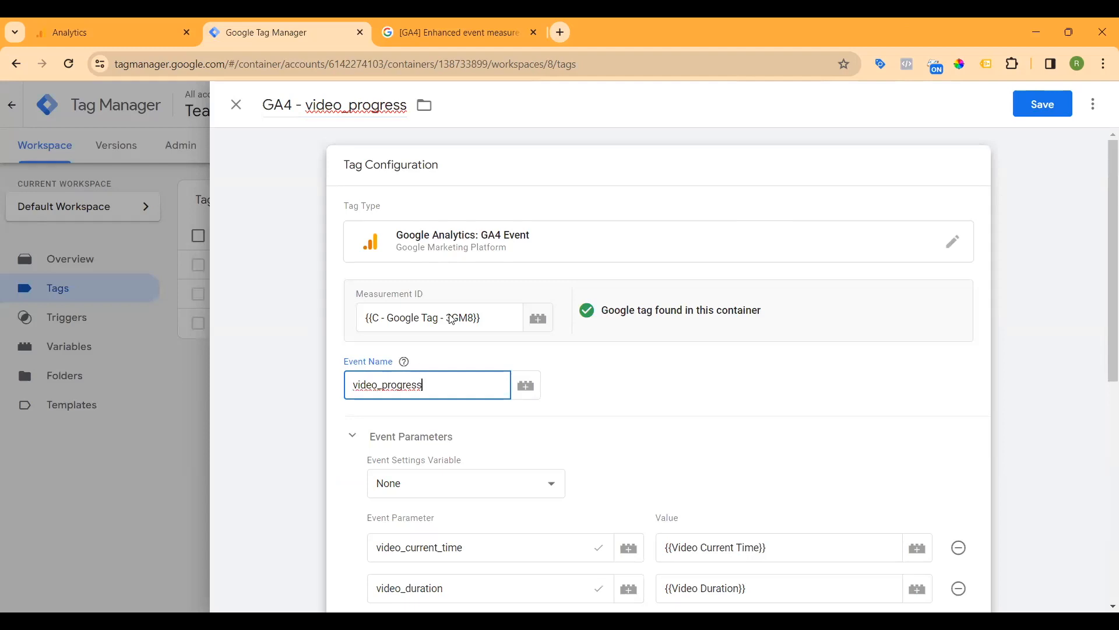
Step: Create a new firing trigger of type YouTube Video from the GA4 - video_progress tag's triggering settings
scroll(862, 385, down, 8)
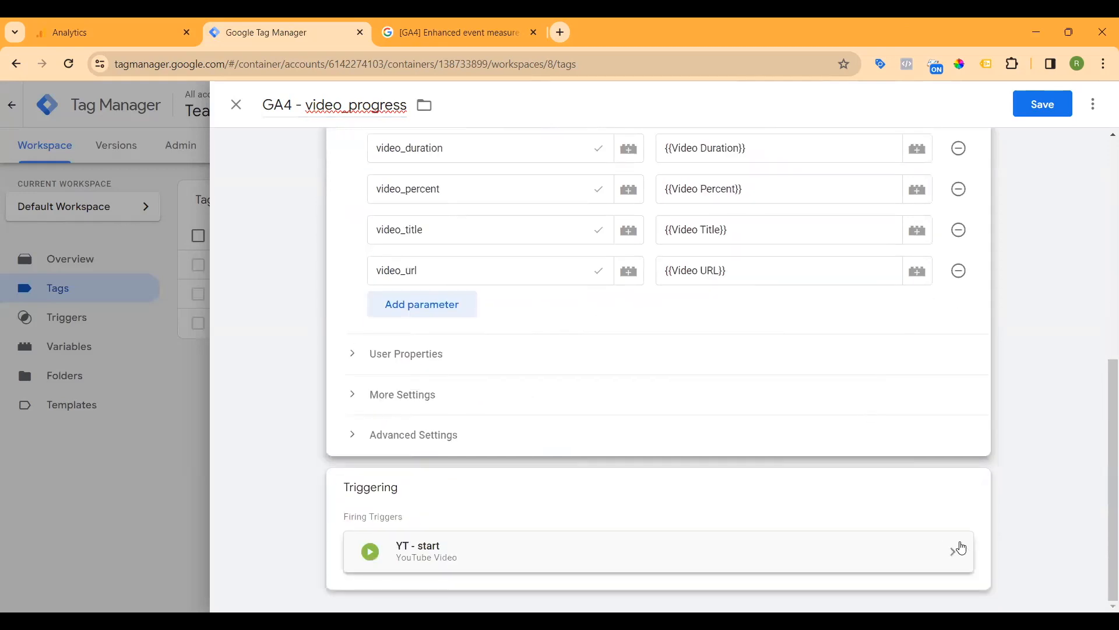
mouse_move(933, 538)
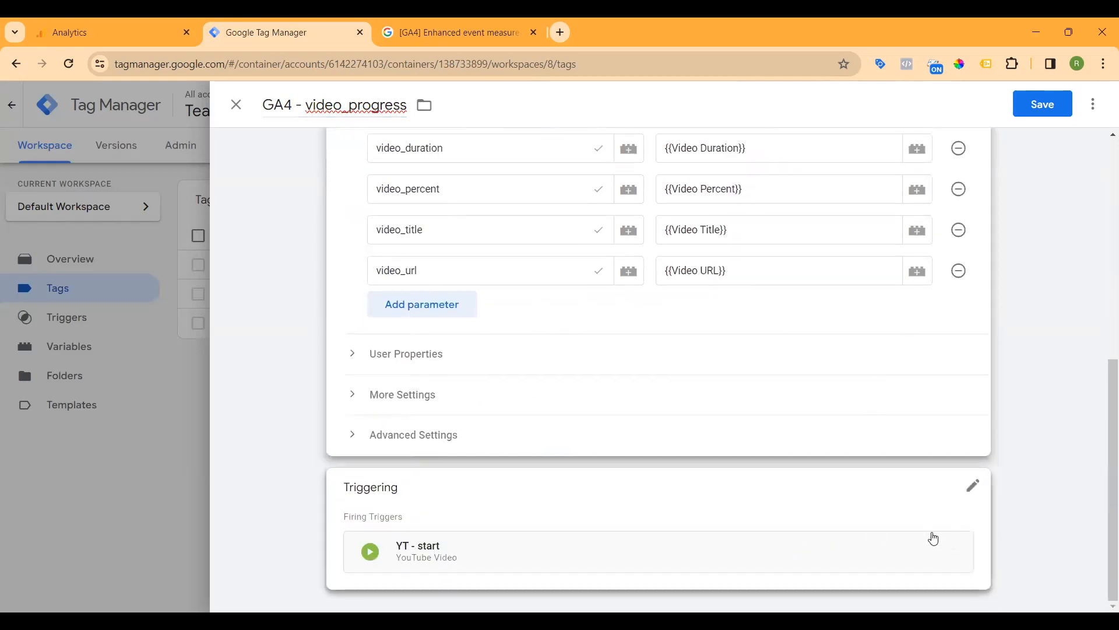
click(973, 492)
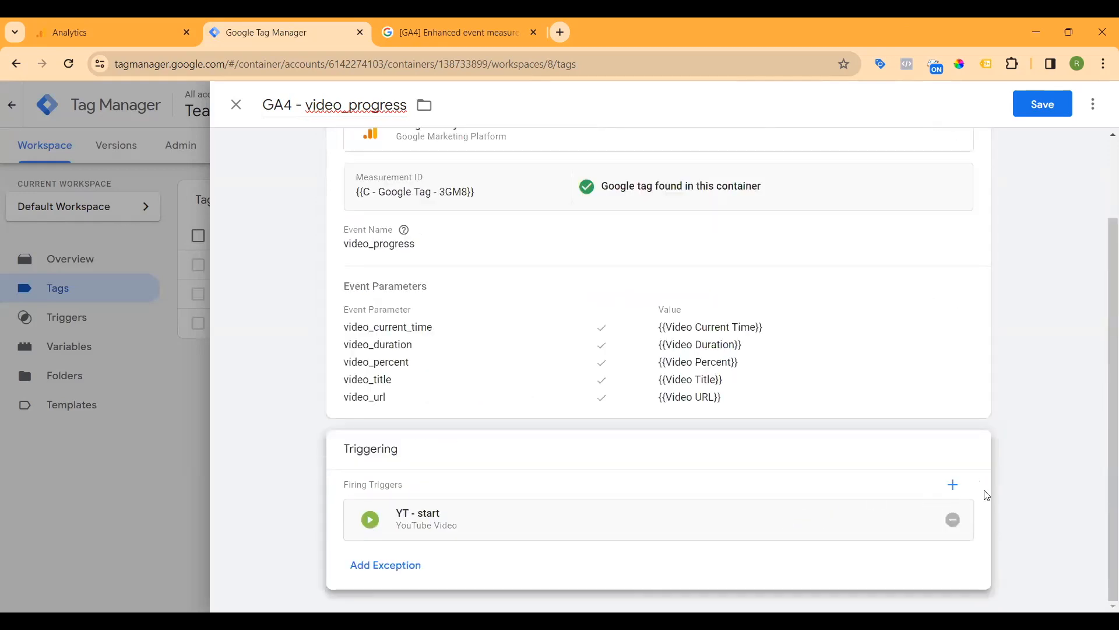
click(954, 484)
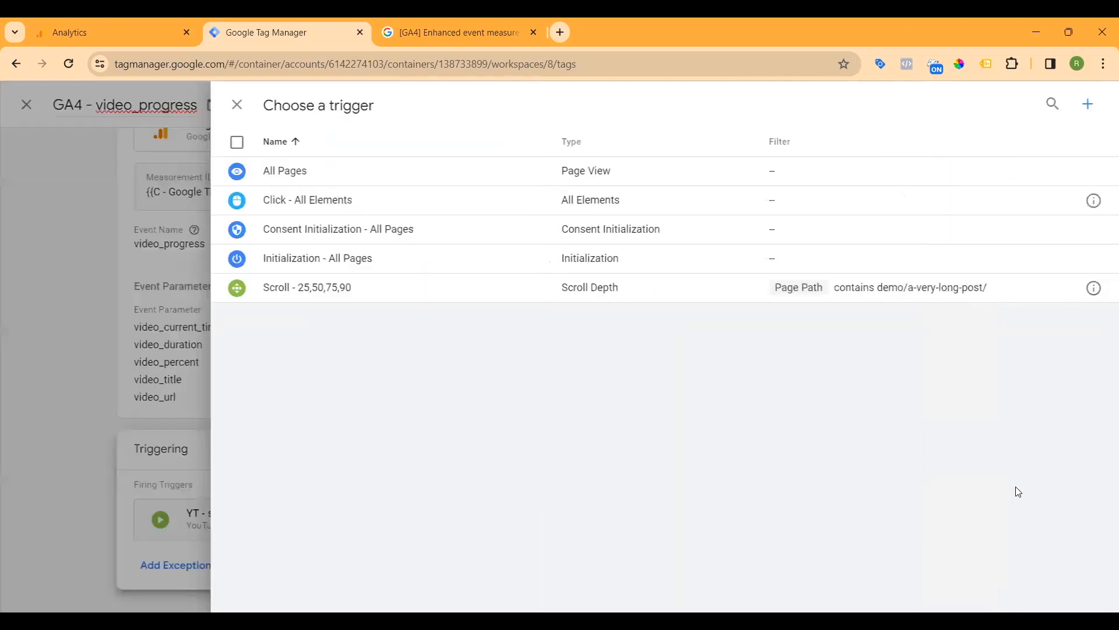
click(1104, 112)
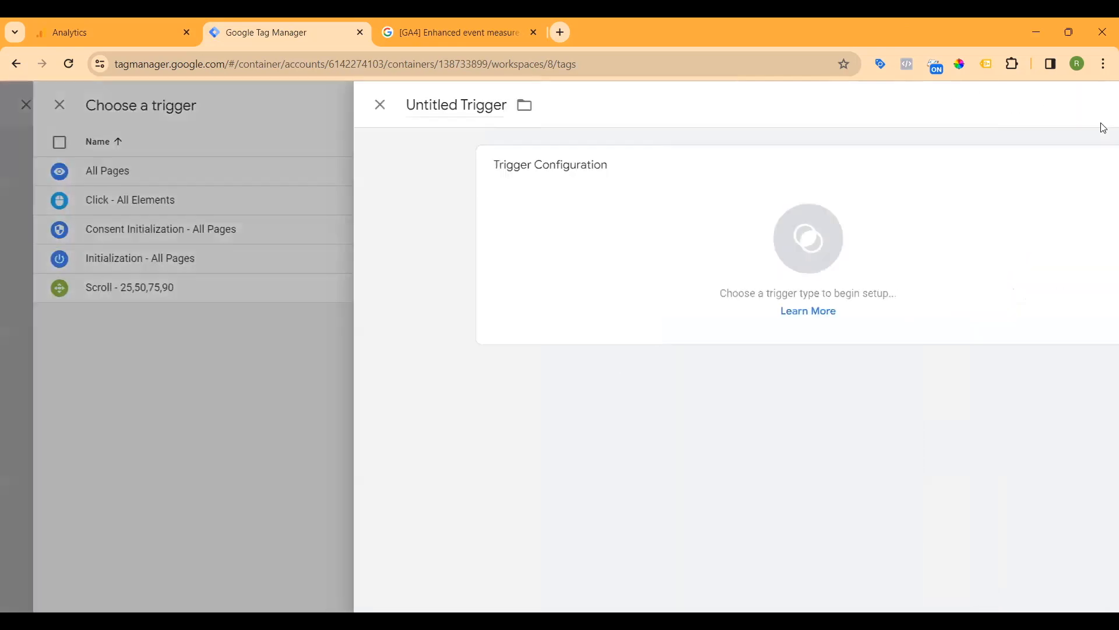
click(983, 172)
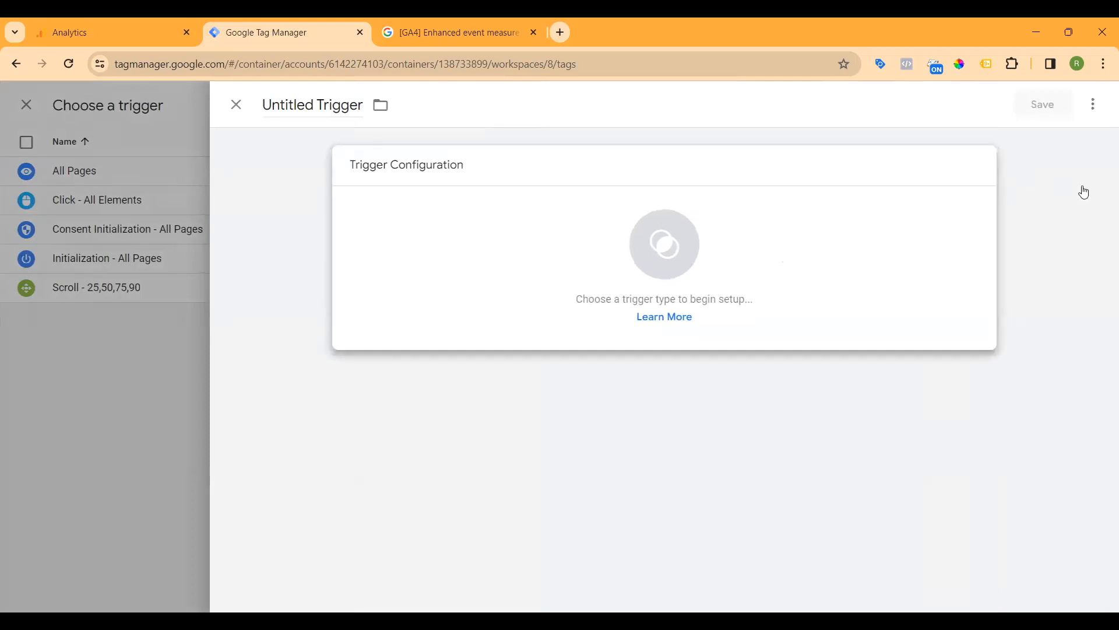
scroll(938, 300, down, 4)
scroll(936, 300, down, 1)
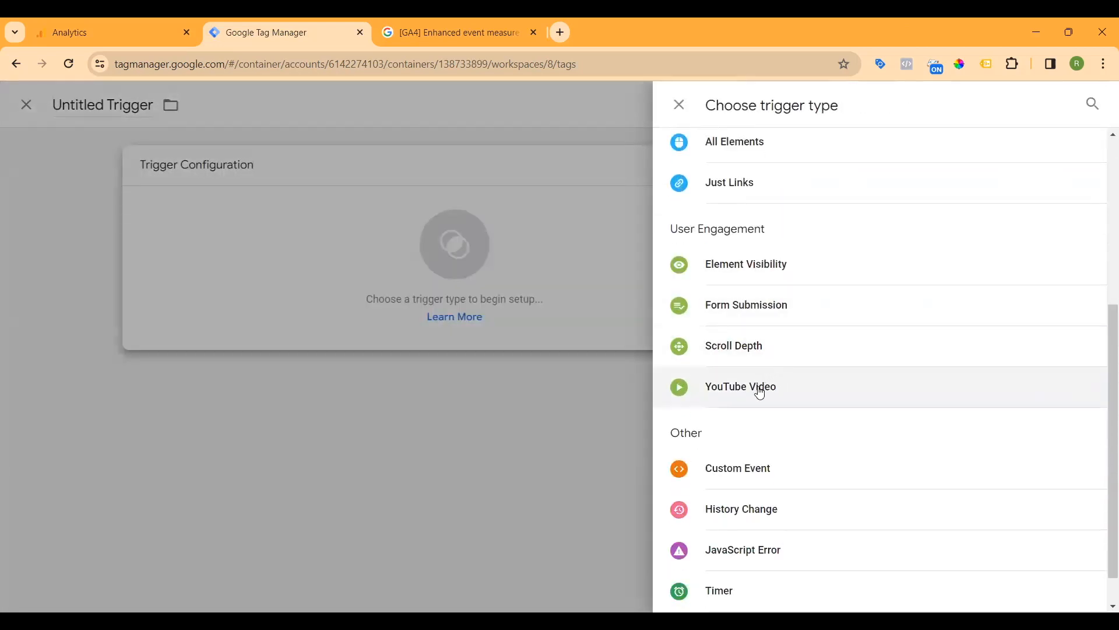
click(968, 387)
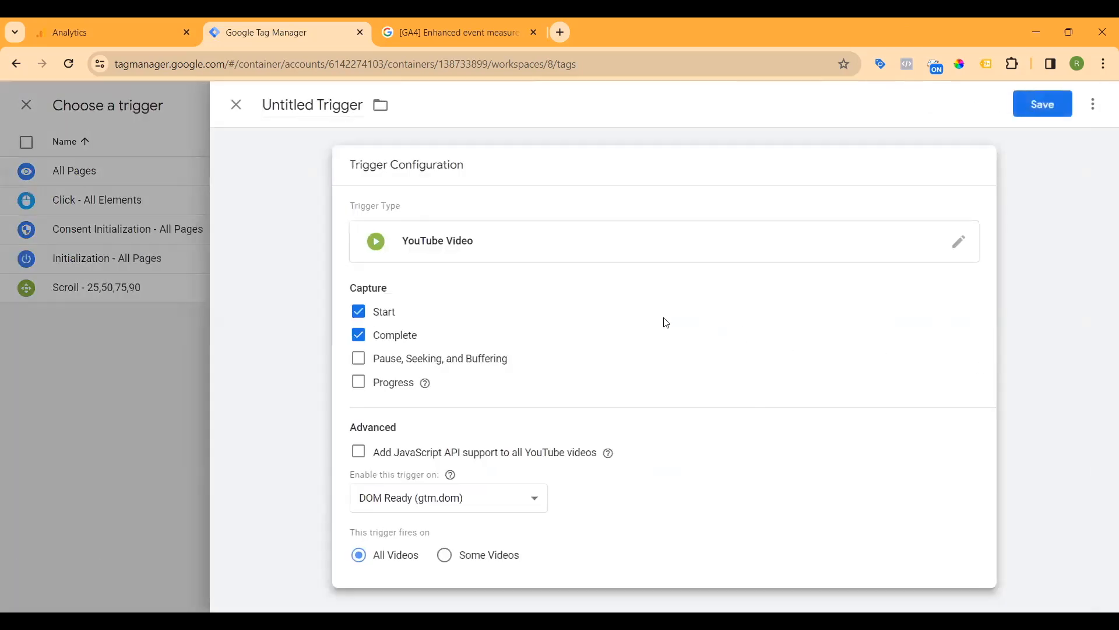
Step: Make the new trigger capture only Progress, without Start and Complete, at percentages 10,25,50,75,90
click(359, 313)
click(358, 334)
click(359, 382)
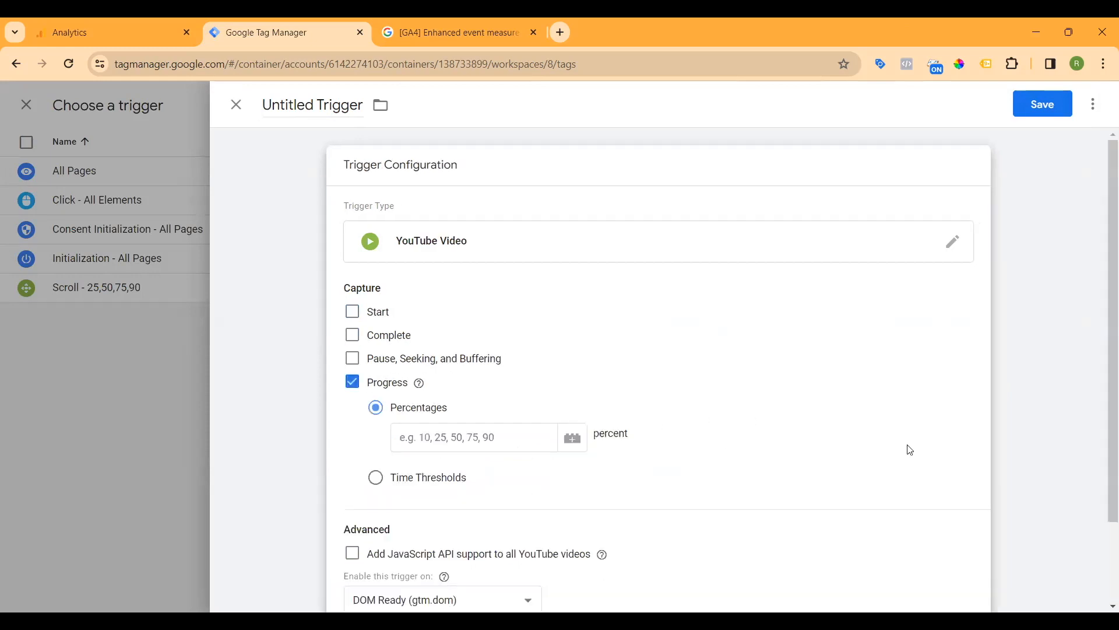
click(424, 436)
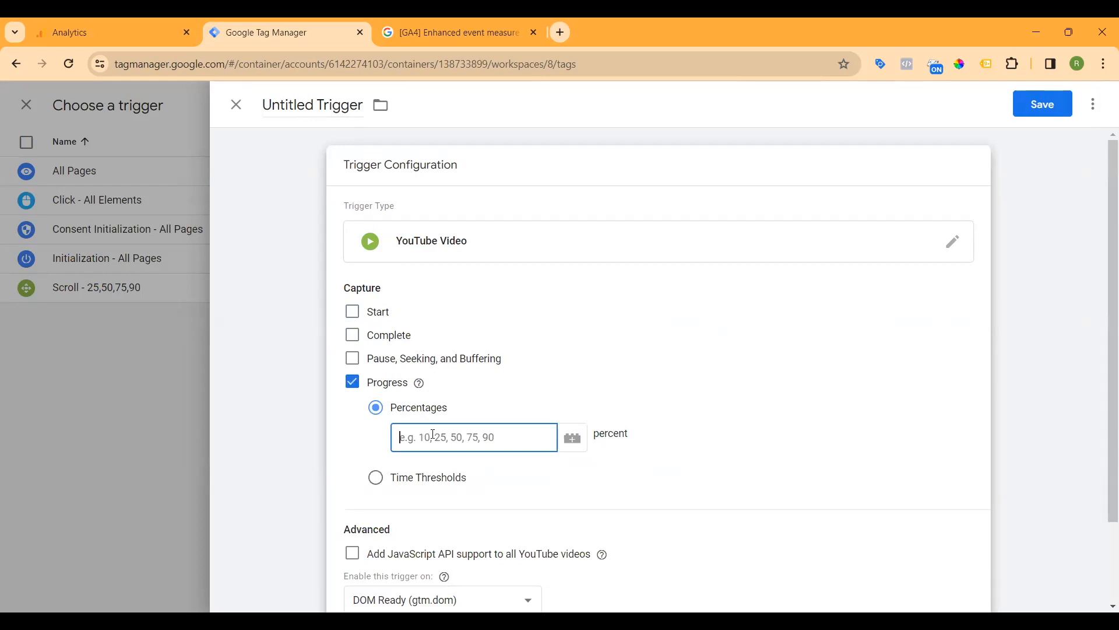
text(10,25,50,75,90)
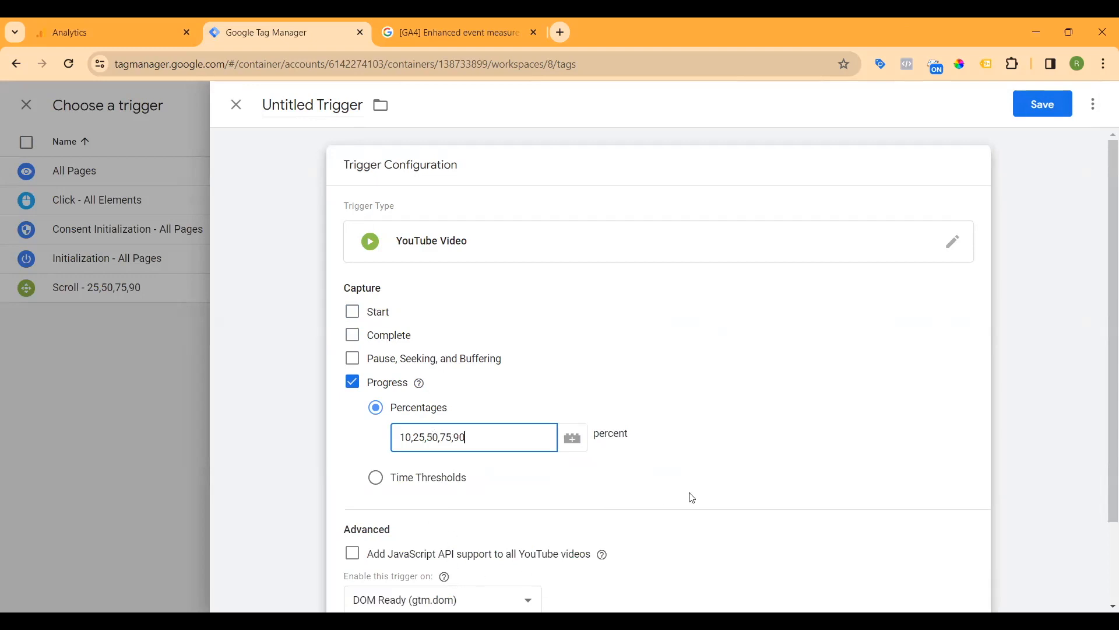
Step: Add JavaScript API support to all YouTube videos in the trigger, name it YT - Progress and save it
click(352, 557)
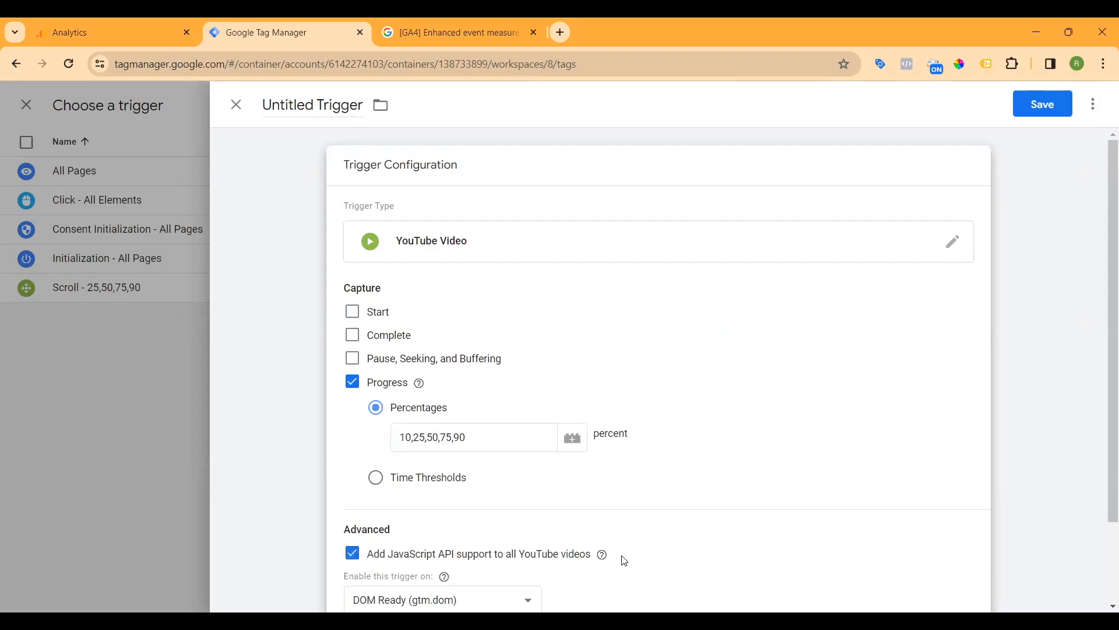
scroll(685, 489, down, 1)
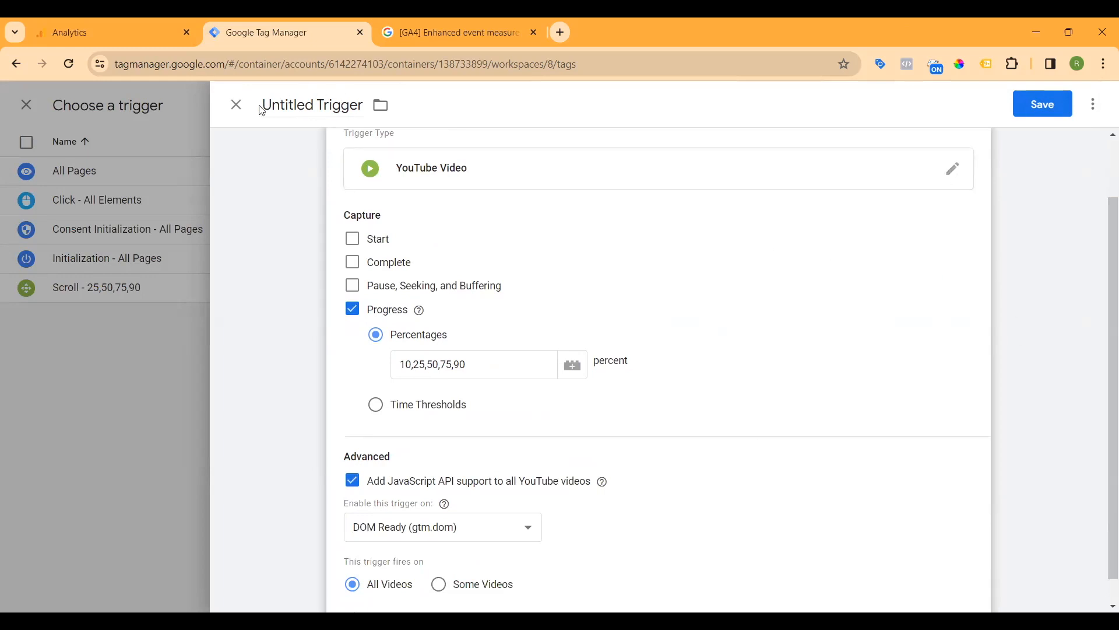
drag(267, 106, 365, 106)
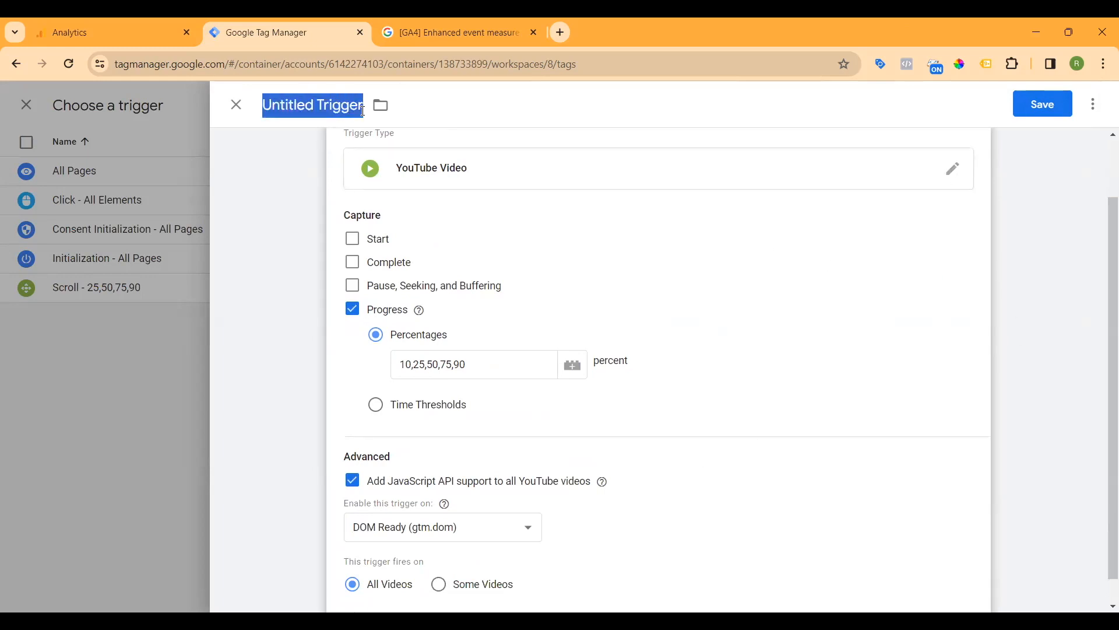
text(YT - video P)
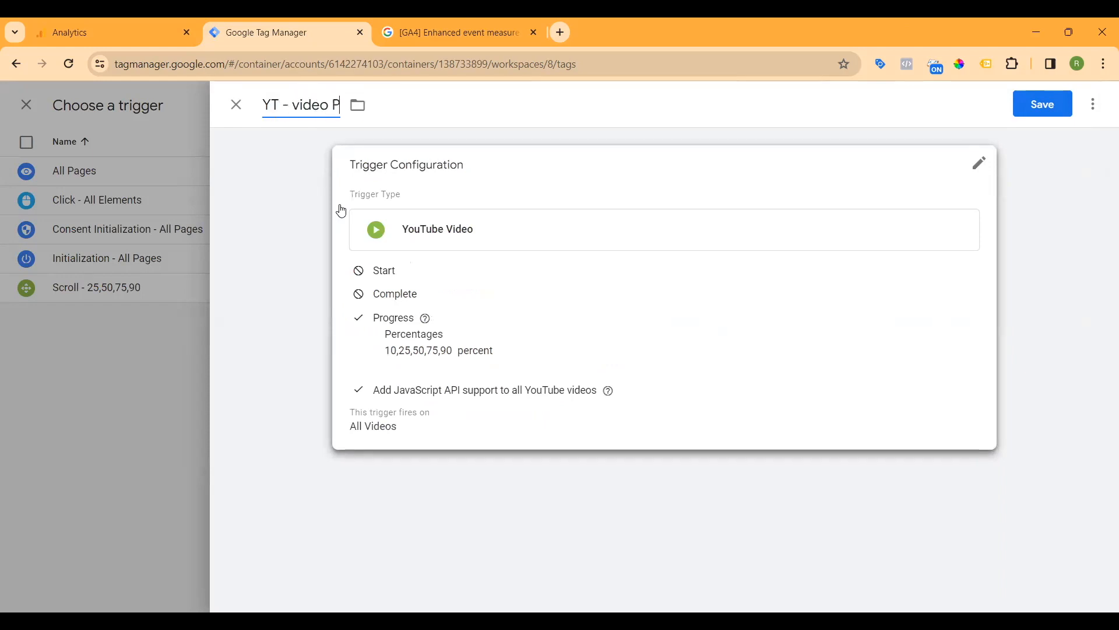
key(BackSpace)
key(BackSpace)
key(BackSpace)
key(BackSpace)
key(BackSpace)
key(BackSpace)
key(BackSpace)
text(Progress)
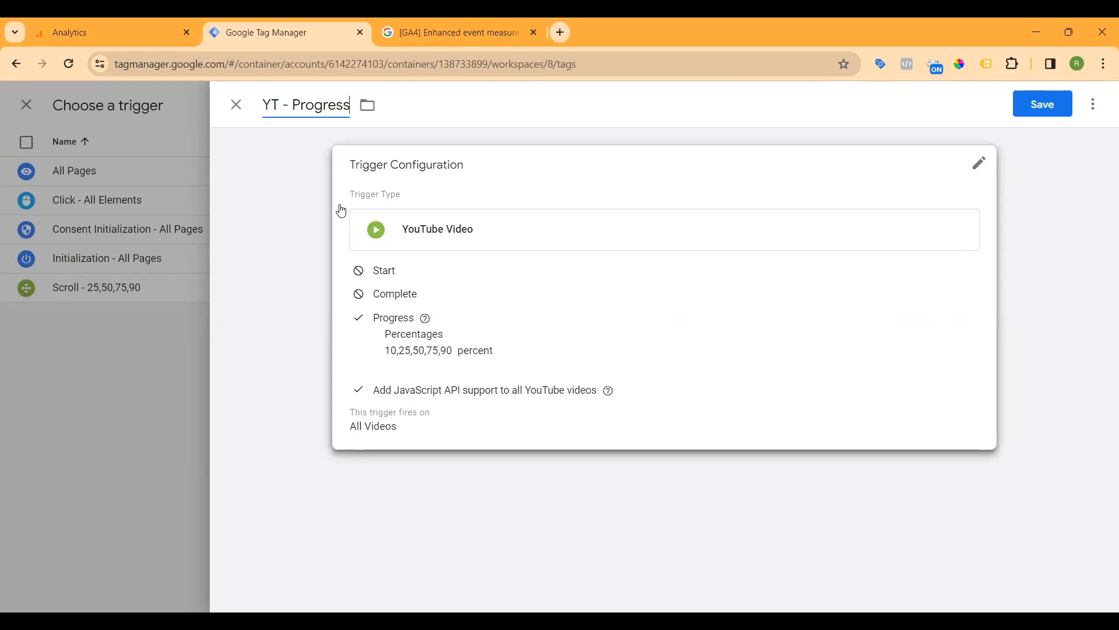
click(1021, 114)
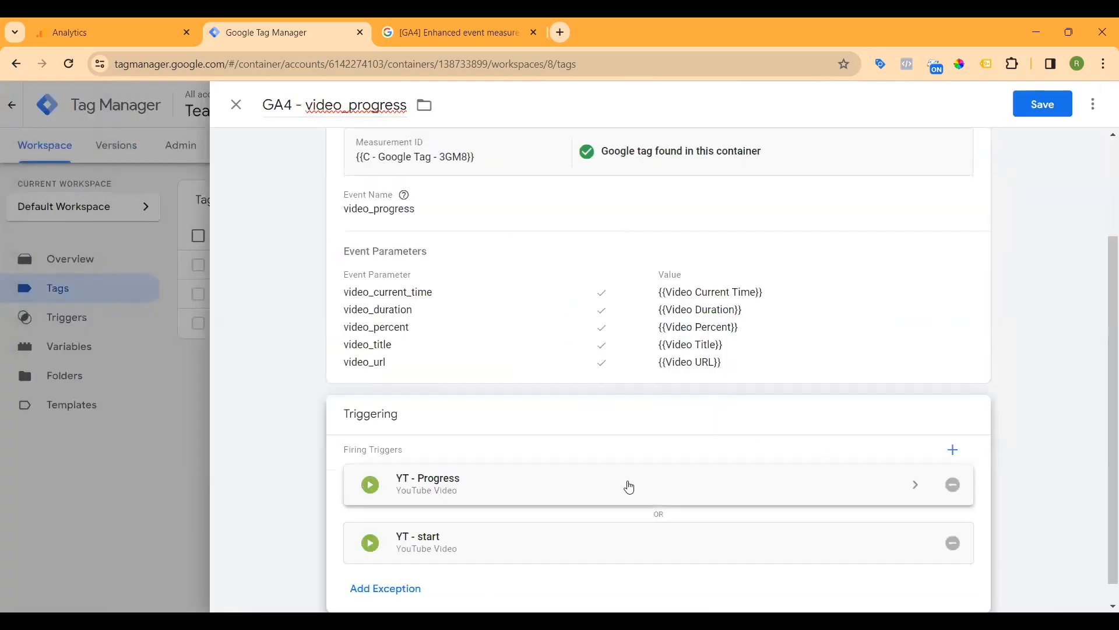
Step: Remove the YT - start trigger from the GA4 - video_progress tag and save the tag
scroll(629, 487, down, 1)
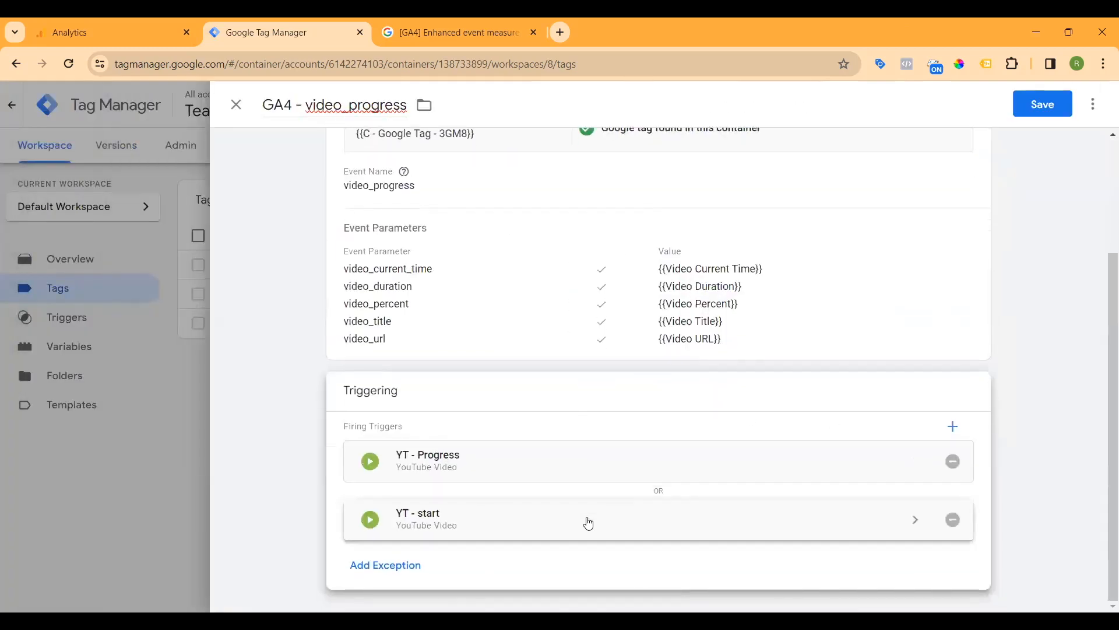
click(952, 520)
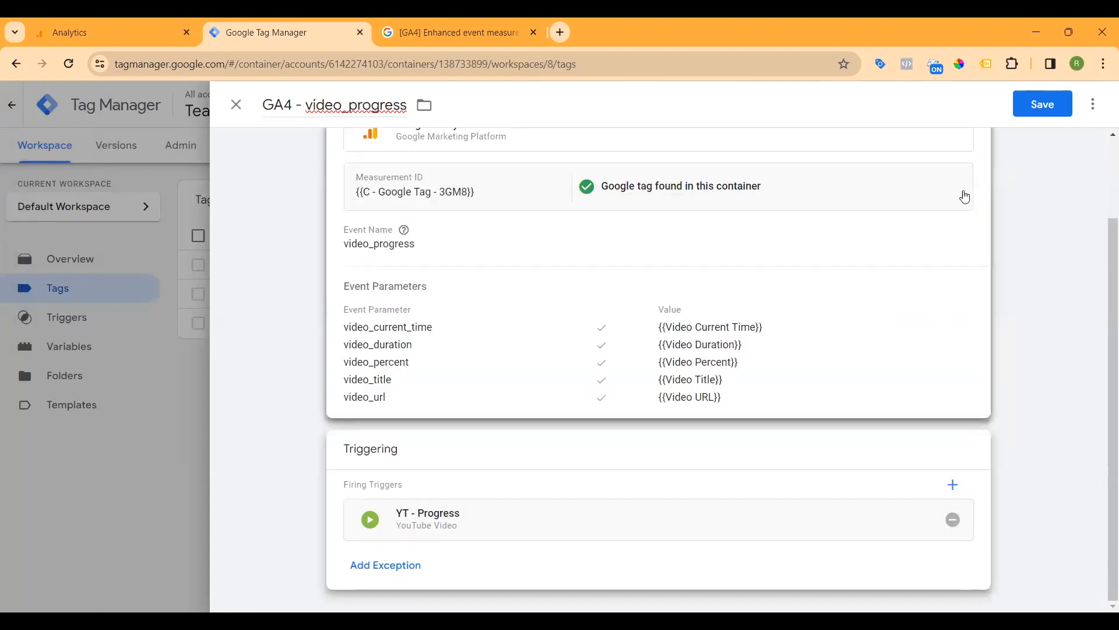
click(1042, 104)
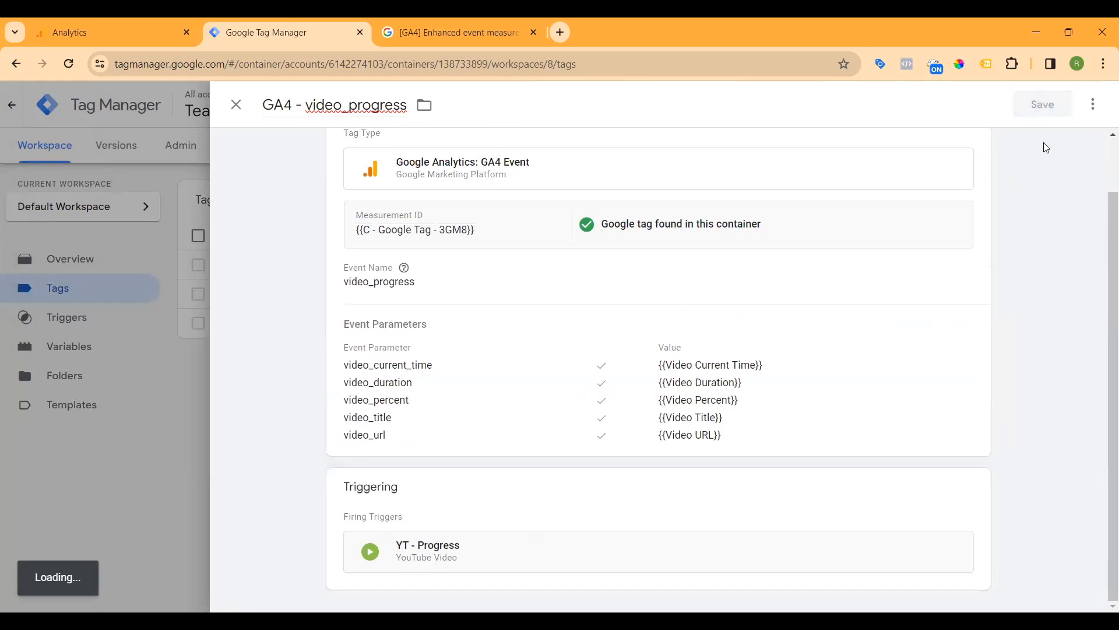
Step: Check the video event names in the Analytics Help article and make a copy of the GA4 - video_start tag
click(465, 30)
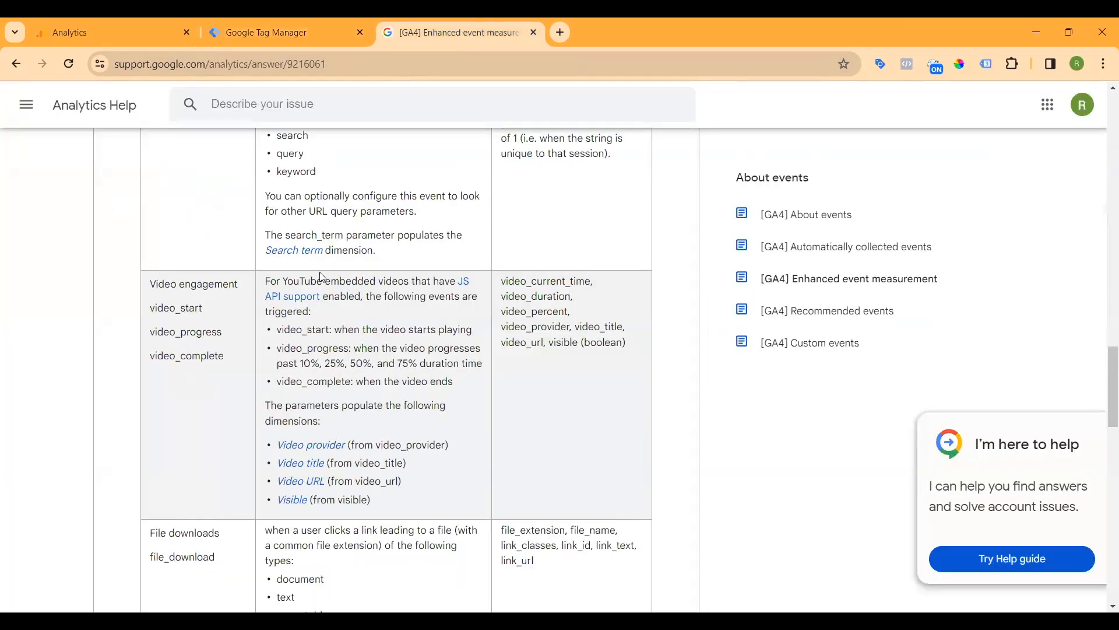
click(306, 35)
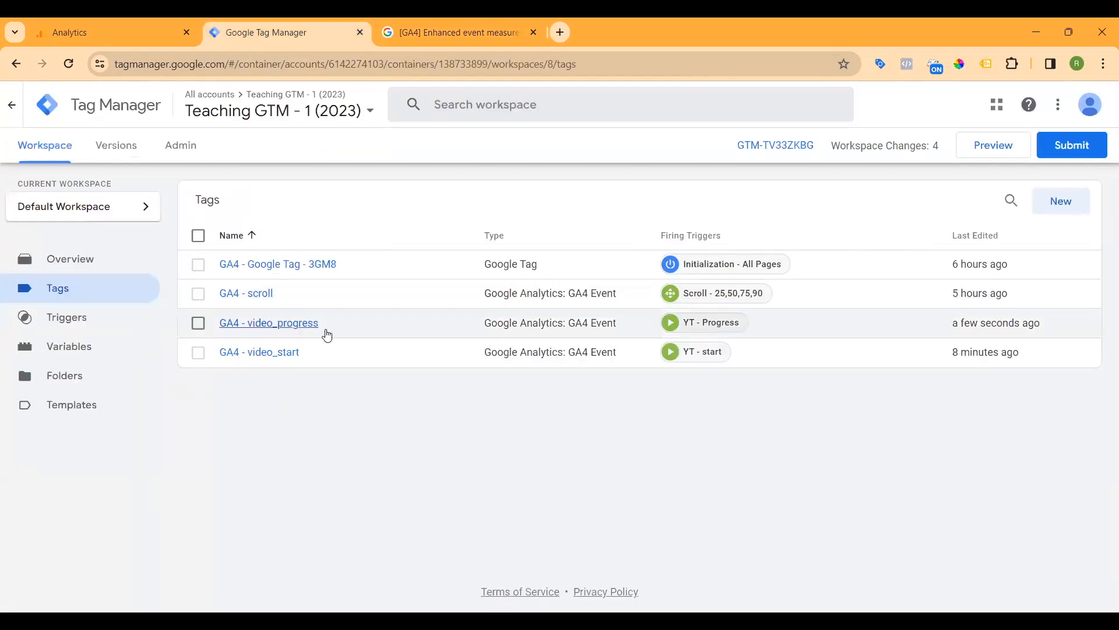
click(273, 354)
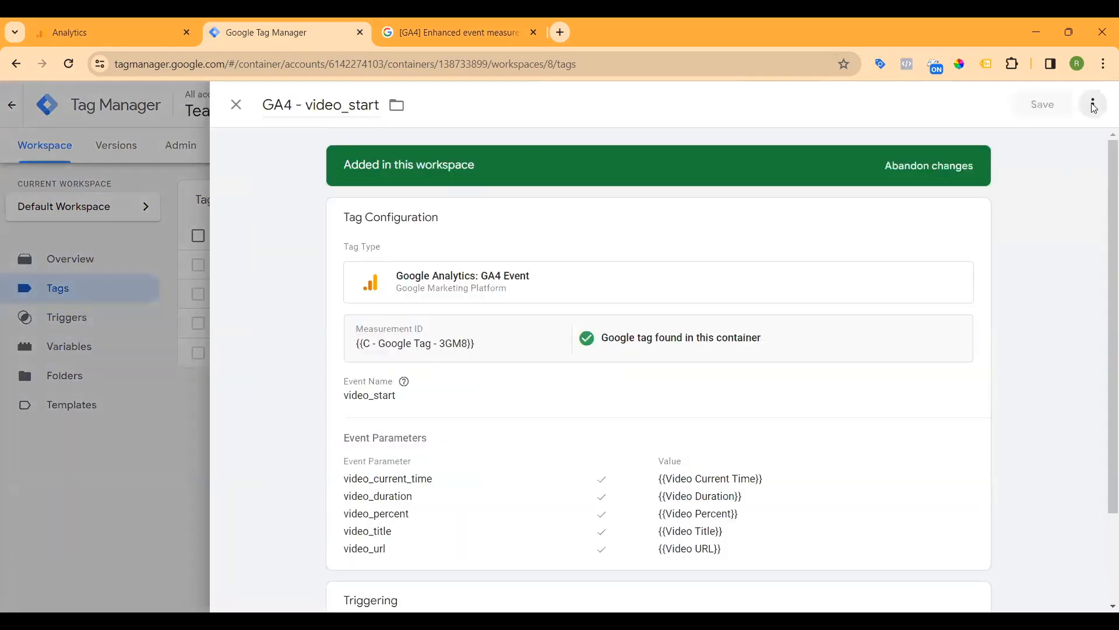
click(1095, 109)
click(1043, 143)
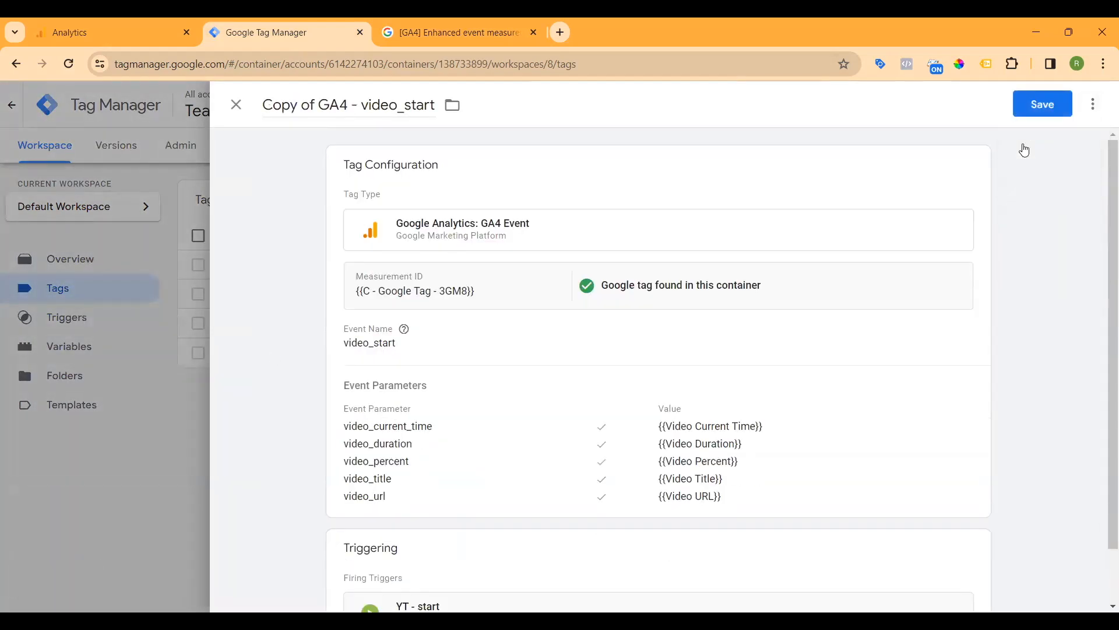
Step: Rename the copied tag as GA4 - video_complete
drag(324, 105, 240, 105)
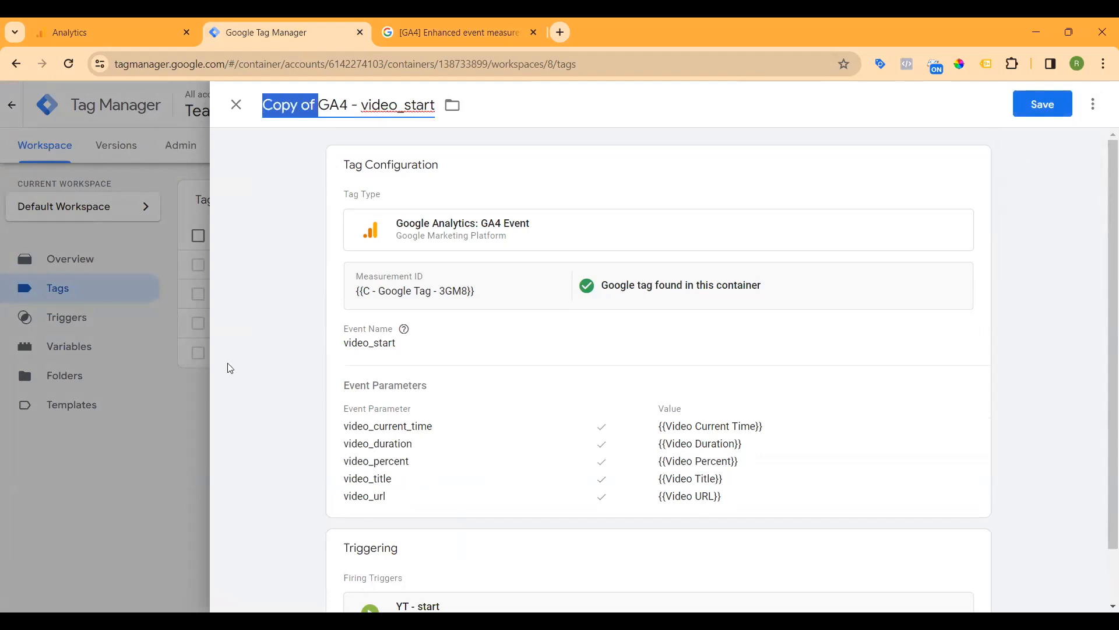
key(BackSpace)
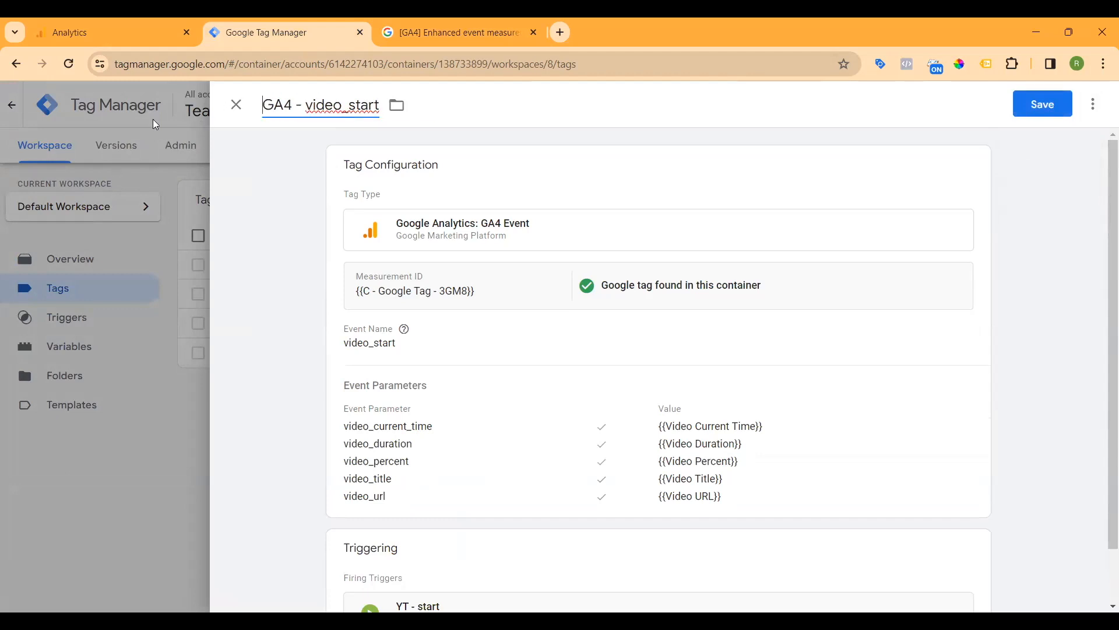
drag(351, 107, 383, 112)
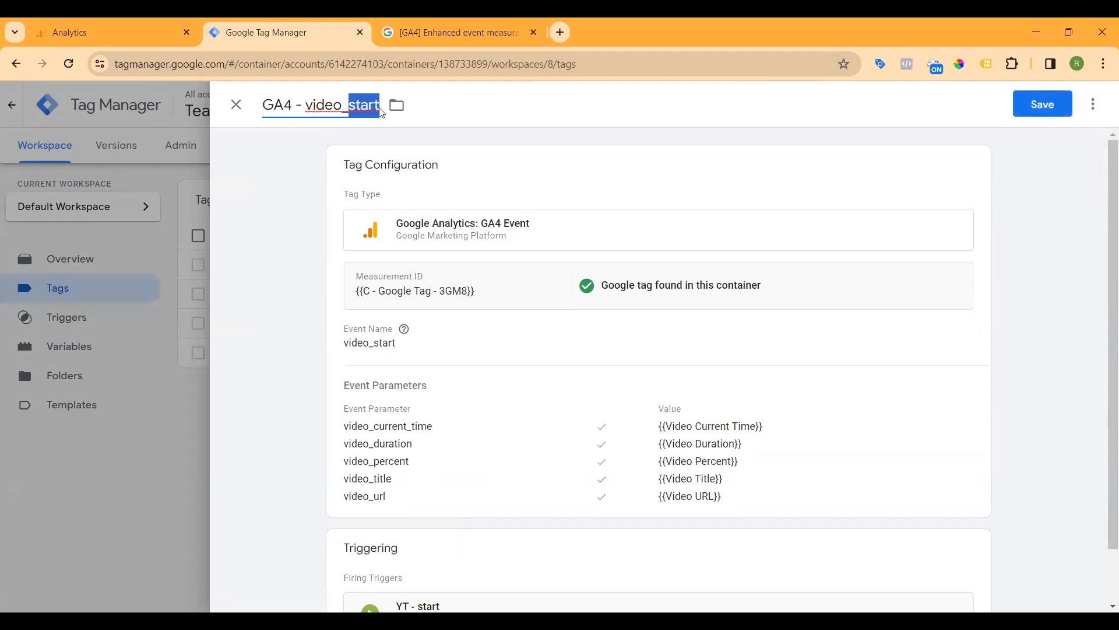
text(comp)
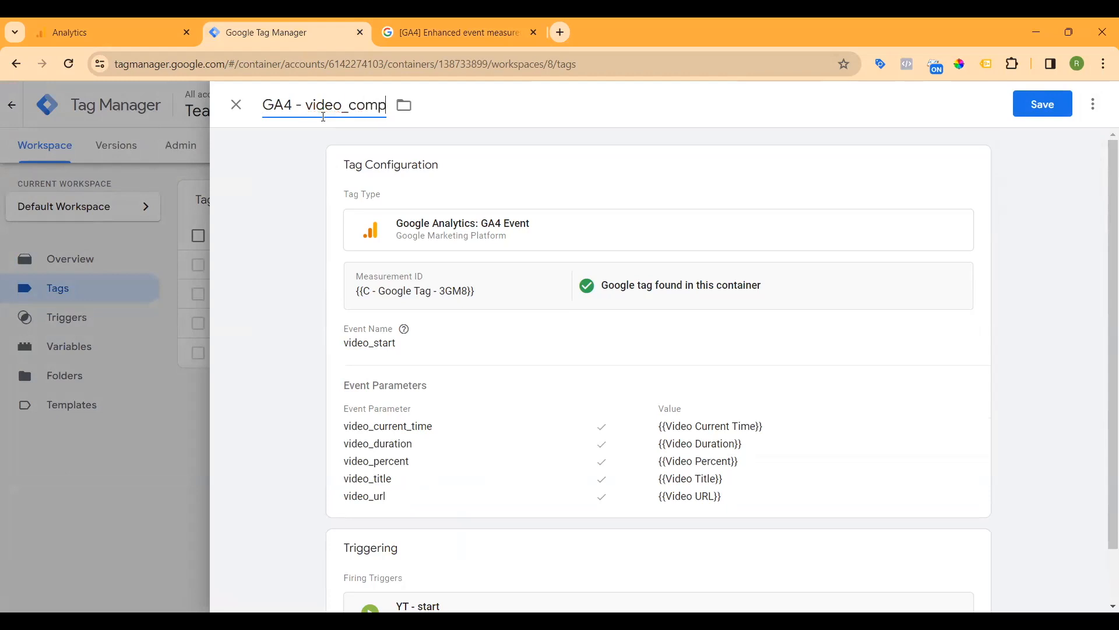
text(lete)
Step: Set the event name of the GA4 - video_complete tag to video_complete
click(972, 166)
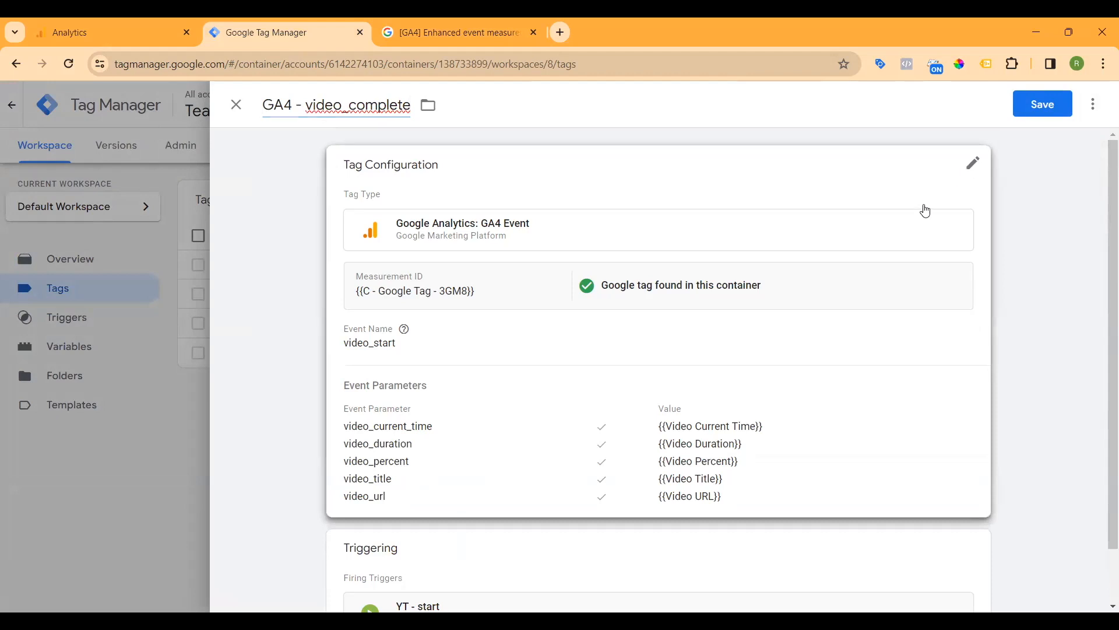
click(926, 211)
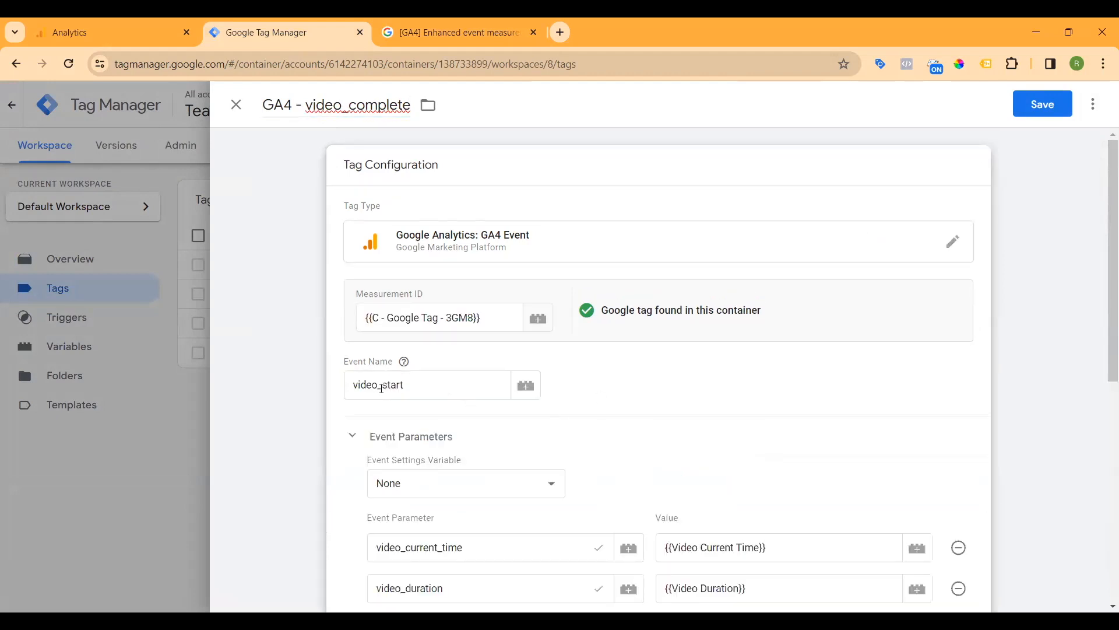
drag(384, 387, 437, 388)
text(comple)
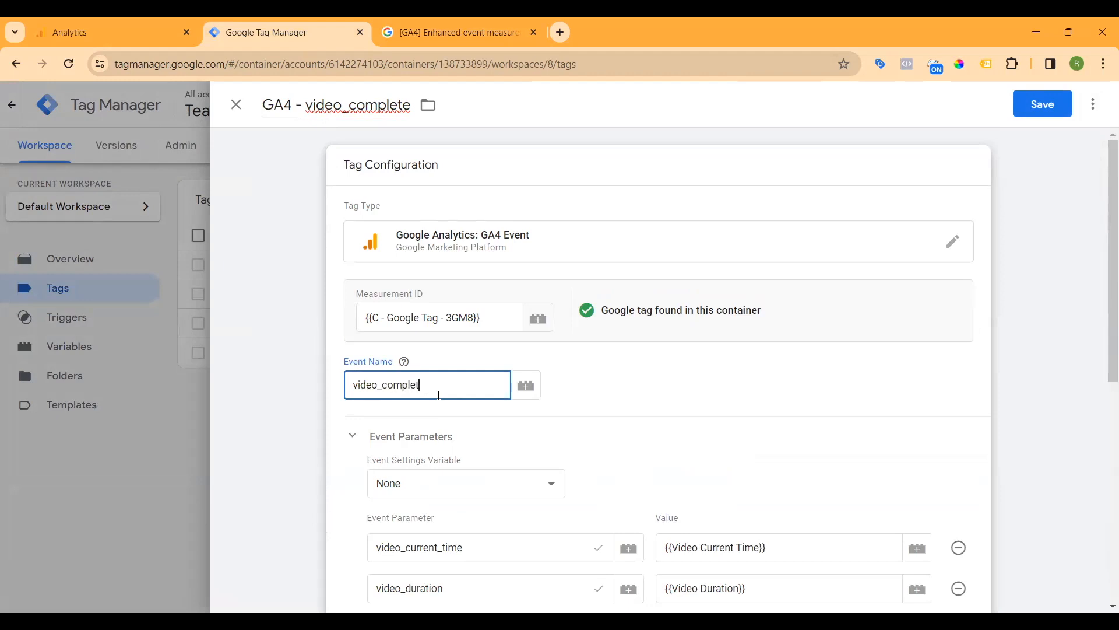
text(te)
click(748, 477)
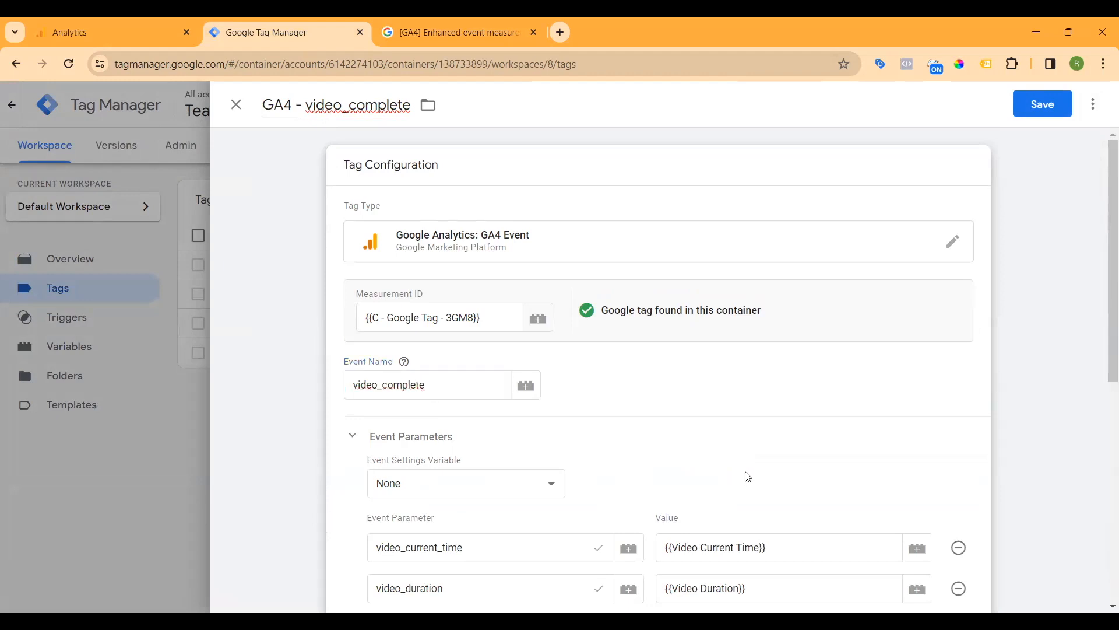
Step: Create a new firing trigger of type YouTube Video from the GA4 - video_complete tag's triggering settings
scroll(671, 440, down, 8)
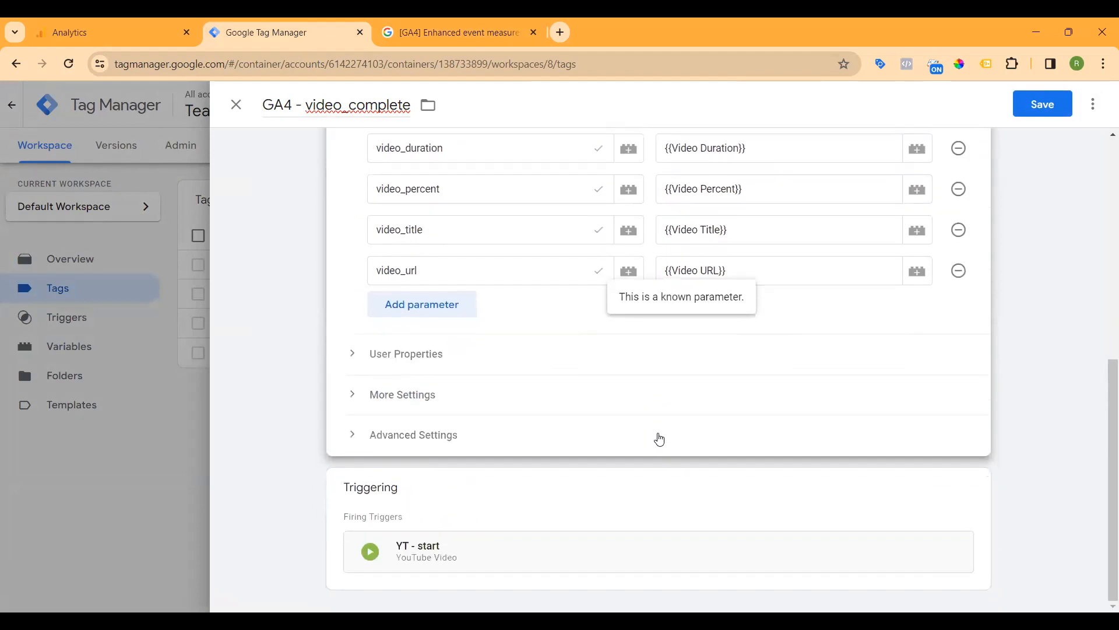
click(971, 486)
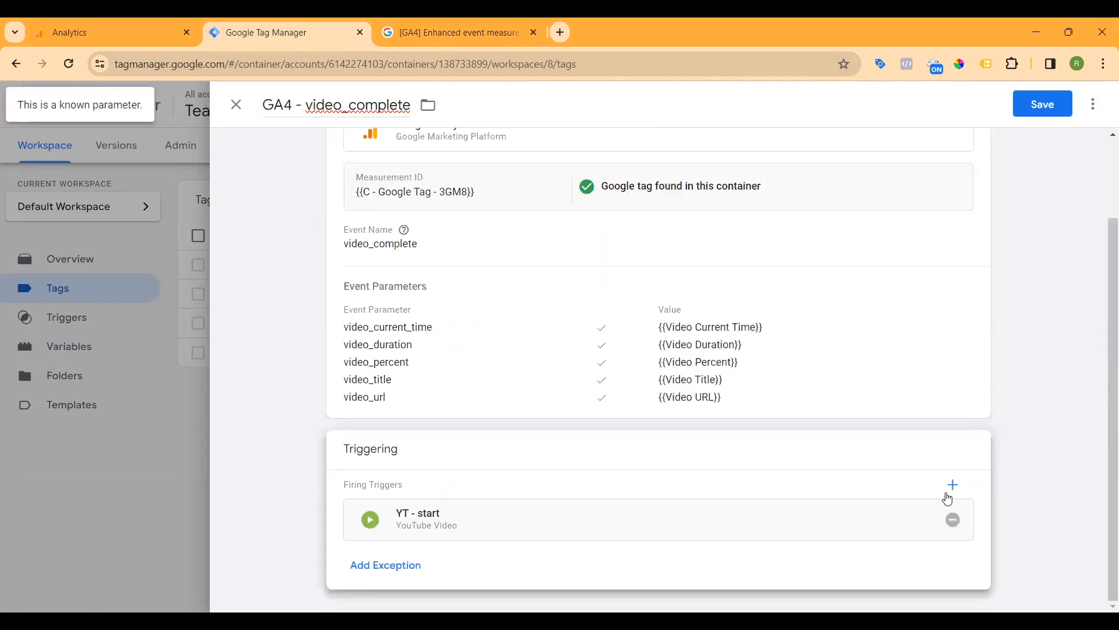
click(956, 486)
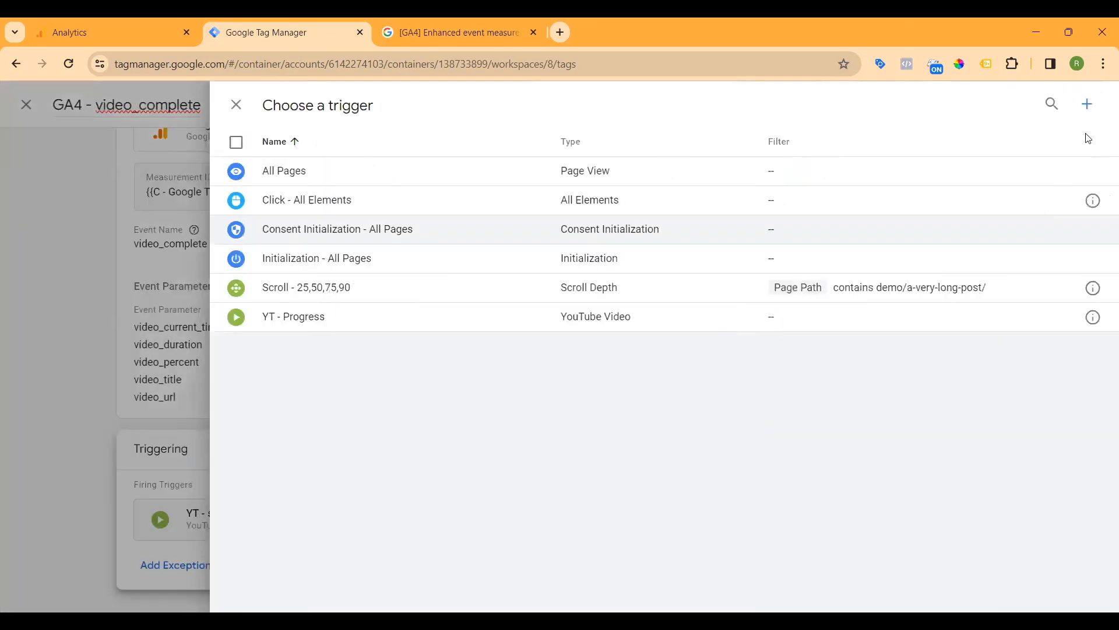
click(1088, 105)
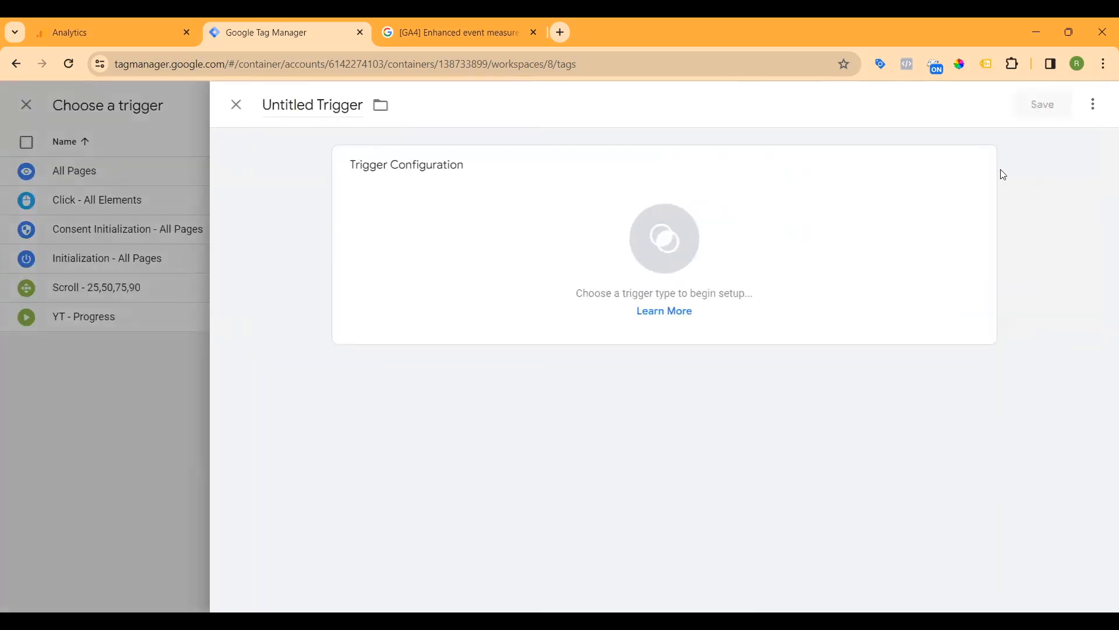
click(979, 166)
scroll(862, 408, down, 3)
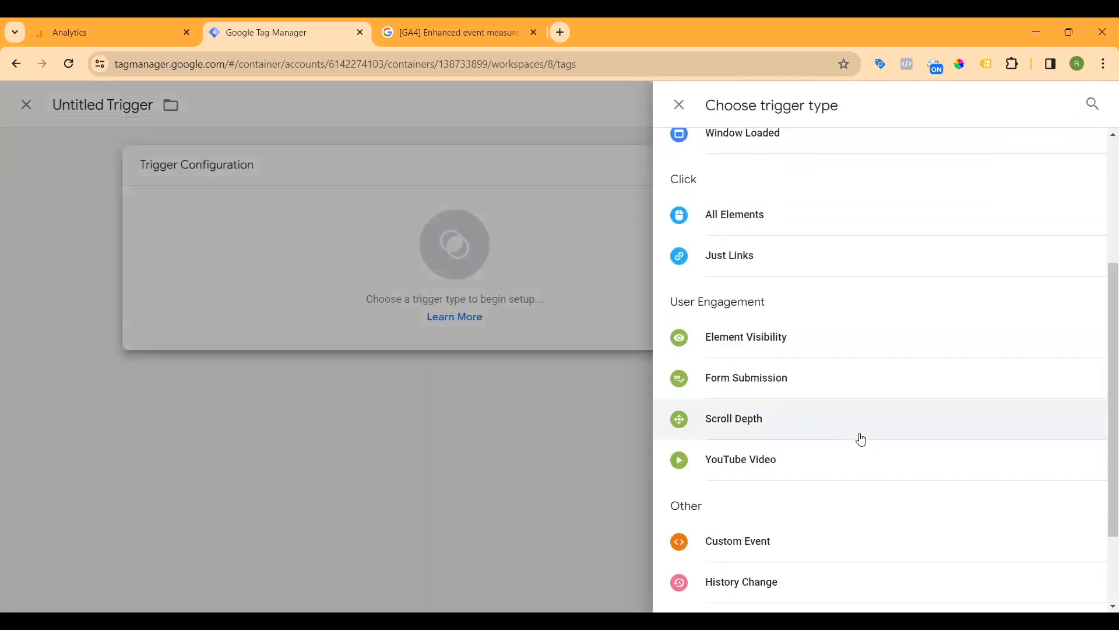
scroll(862, 440, down, 2)
click(983, 348)
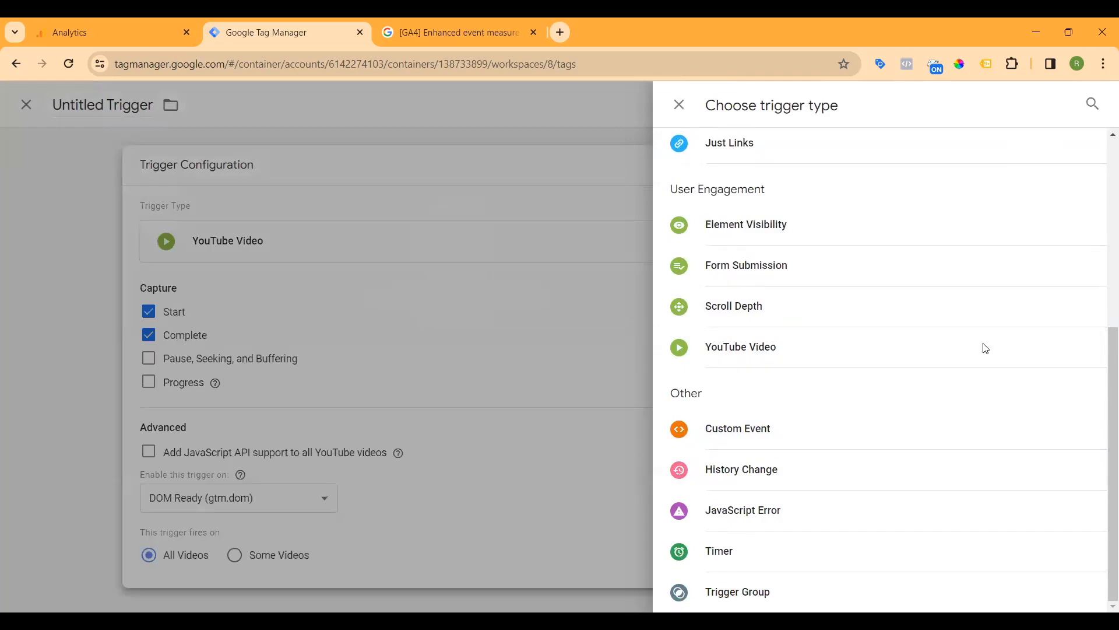
Step: Make the new trigger capture only Complete, without Start, name it YT - Complete and save it
click(360, 313)
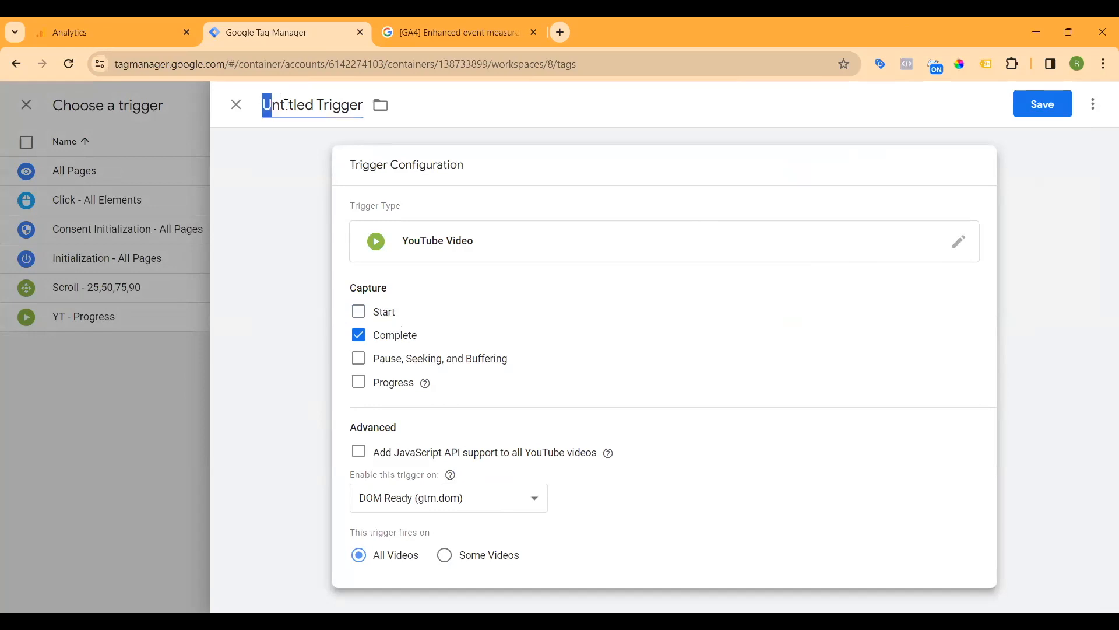
drag(265, 105, 367, 105)
text(Y)
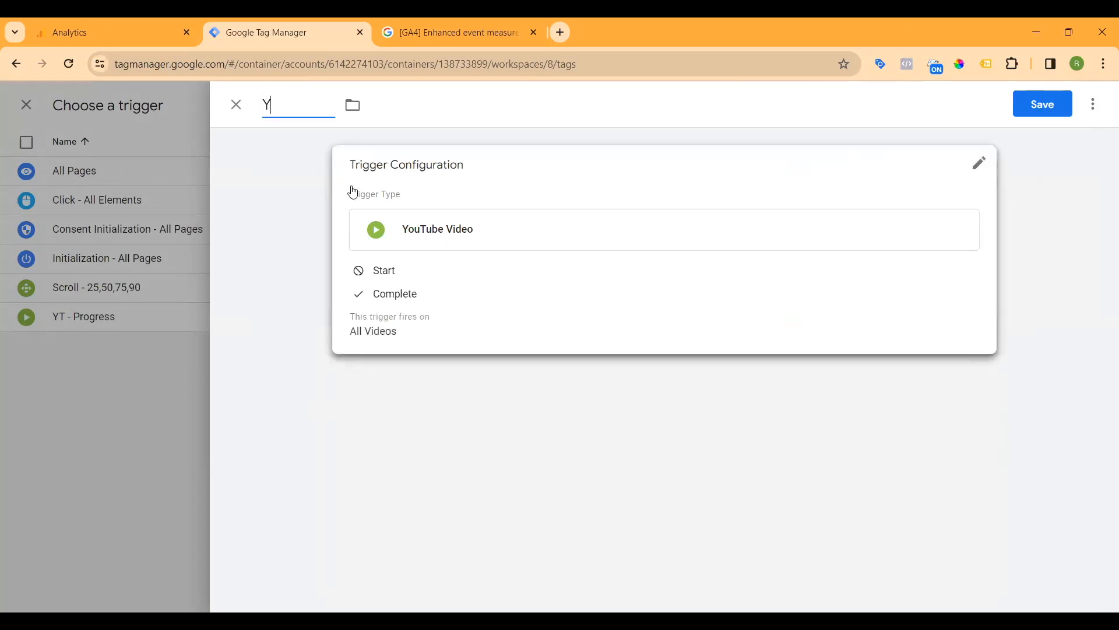
text(T - Complete)
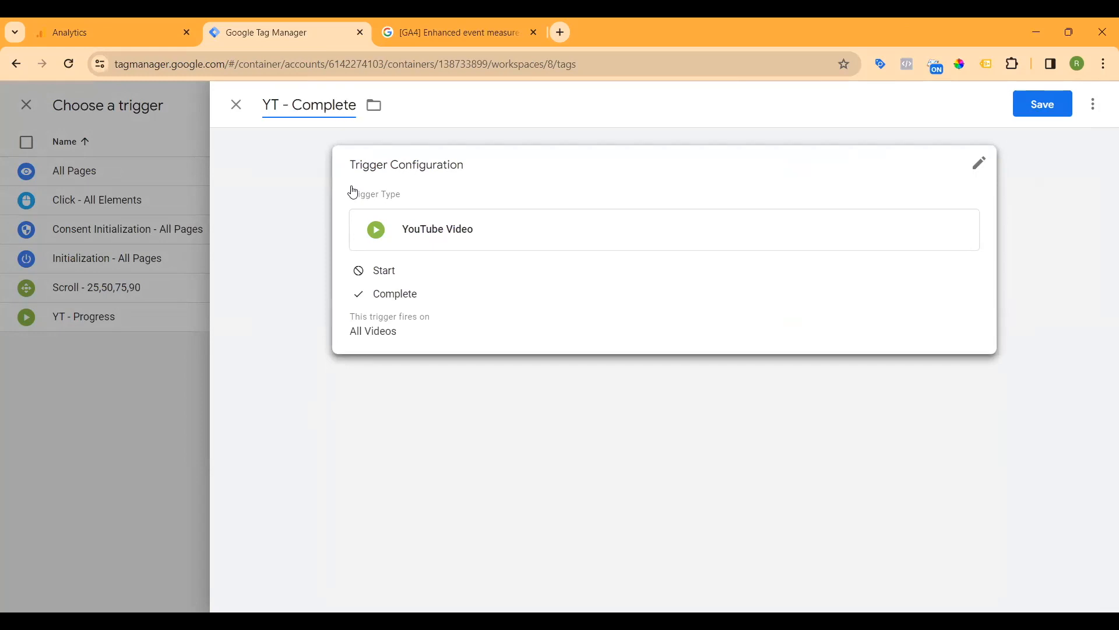
click(1038, 105)
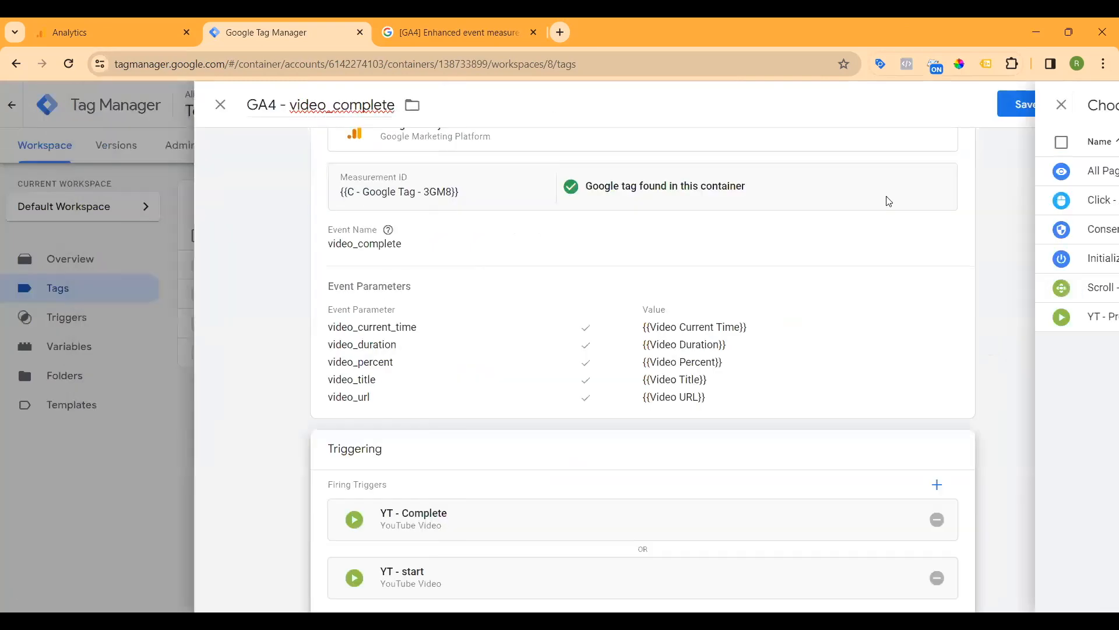
Step: Keep the unsaved changes to the GA4 - video_complete tag and save it
click(230, 108)
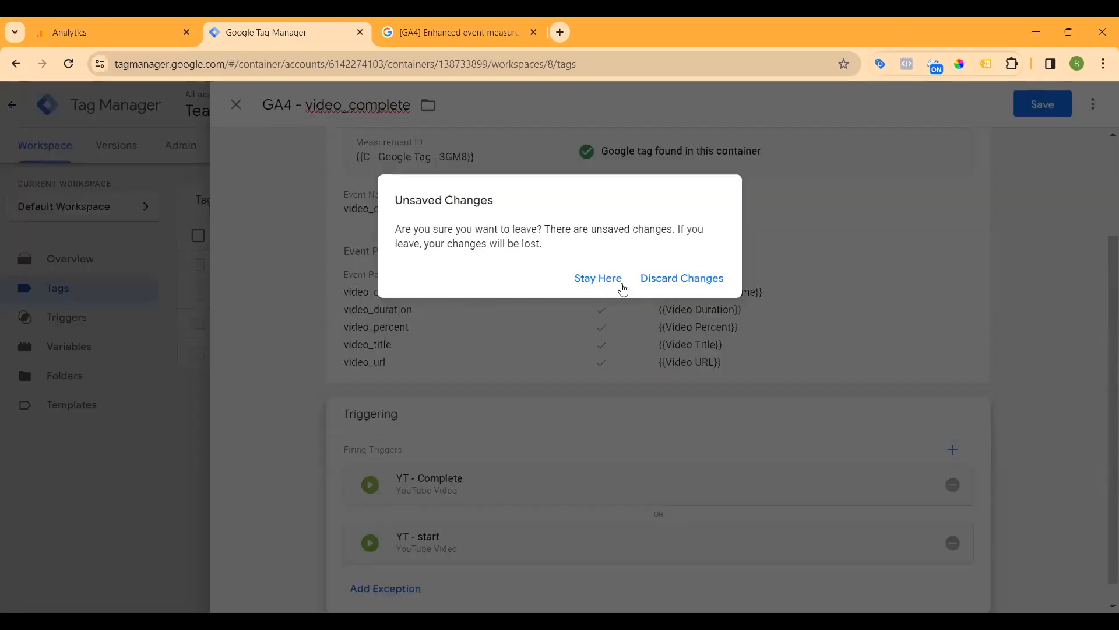
click(604, 284)
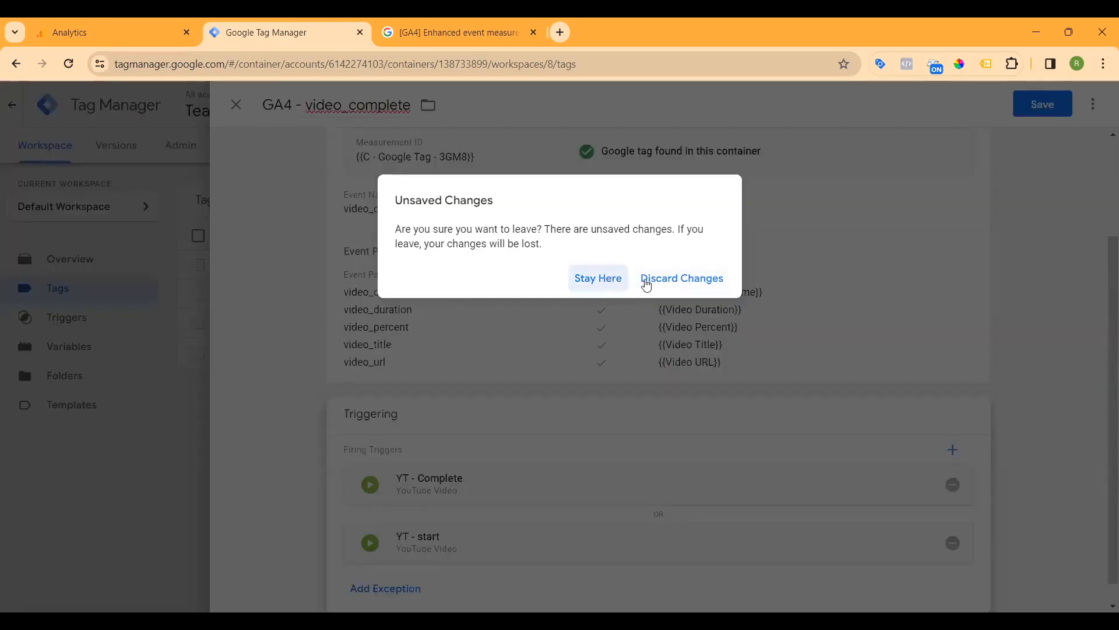
click(1051, 105)
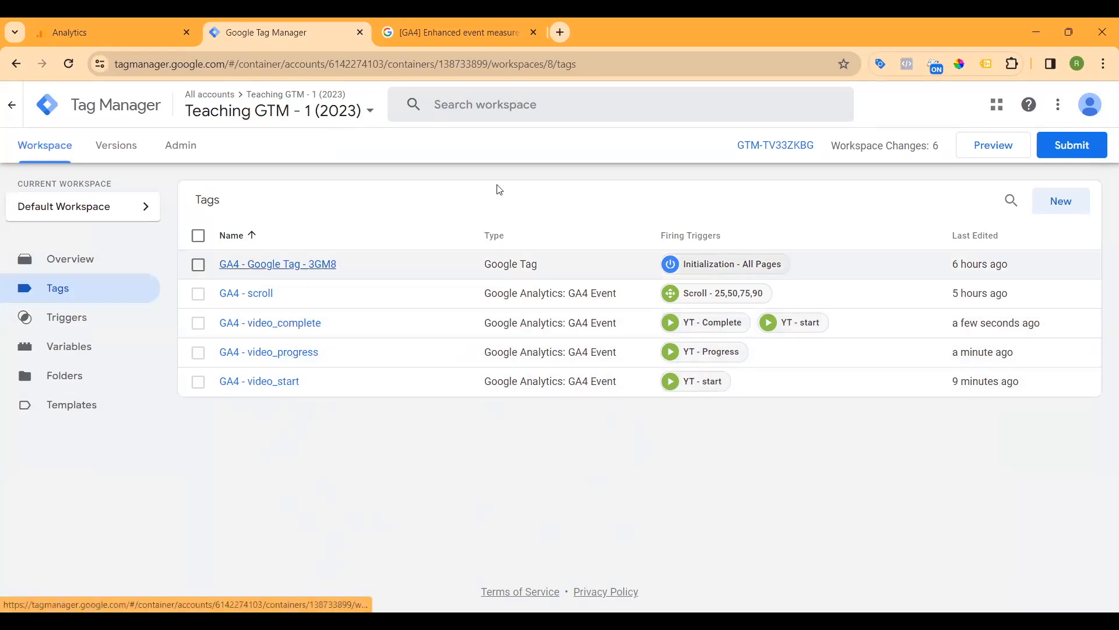
Step: Preview the container on the demo site with Tag Assistant connected and open the "How about this video?" post
click(994, 151)
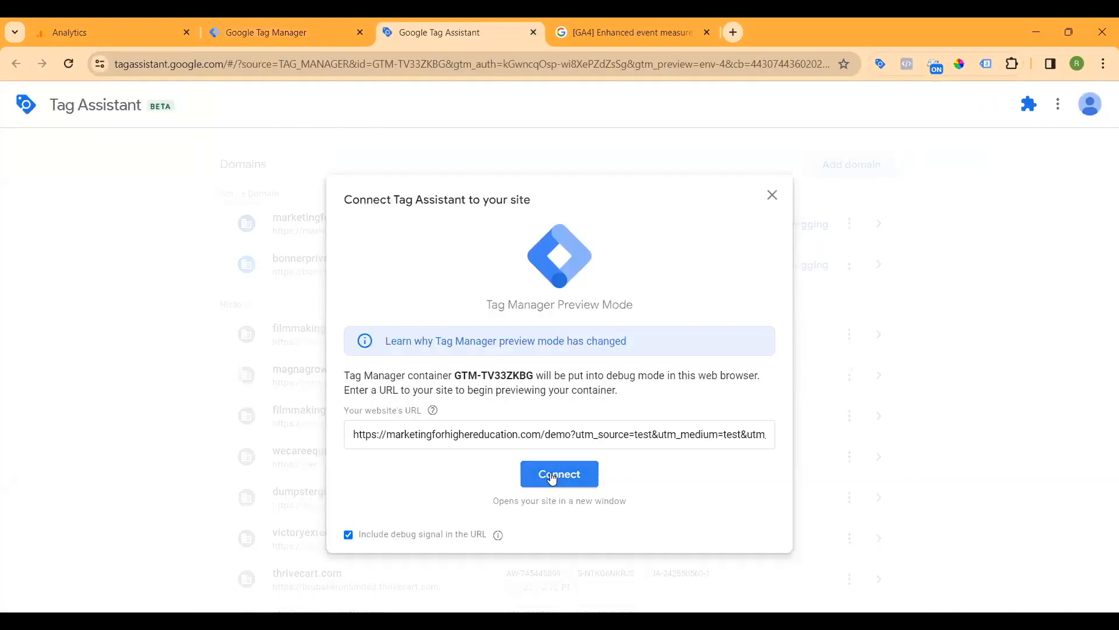
click(553, 479)
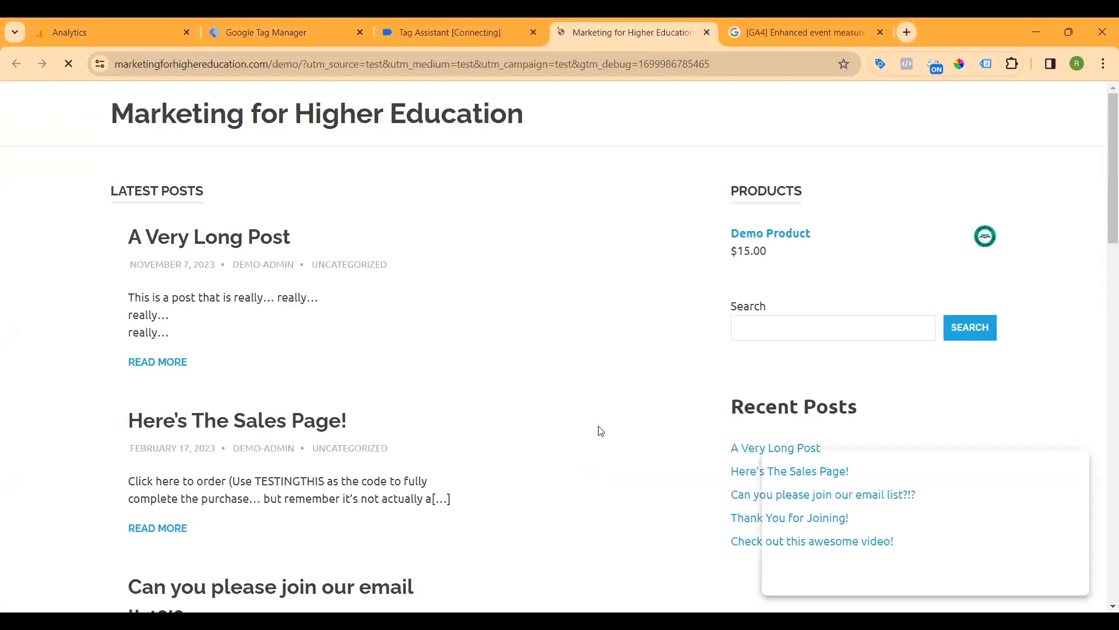
scroll(417, 365, down, 8)
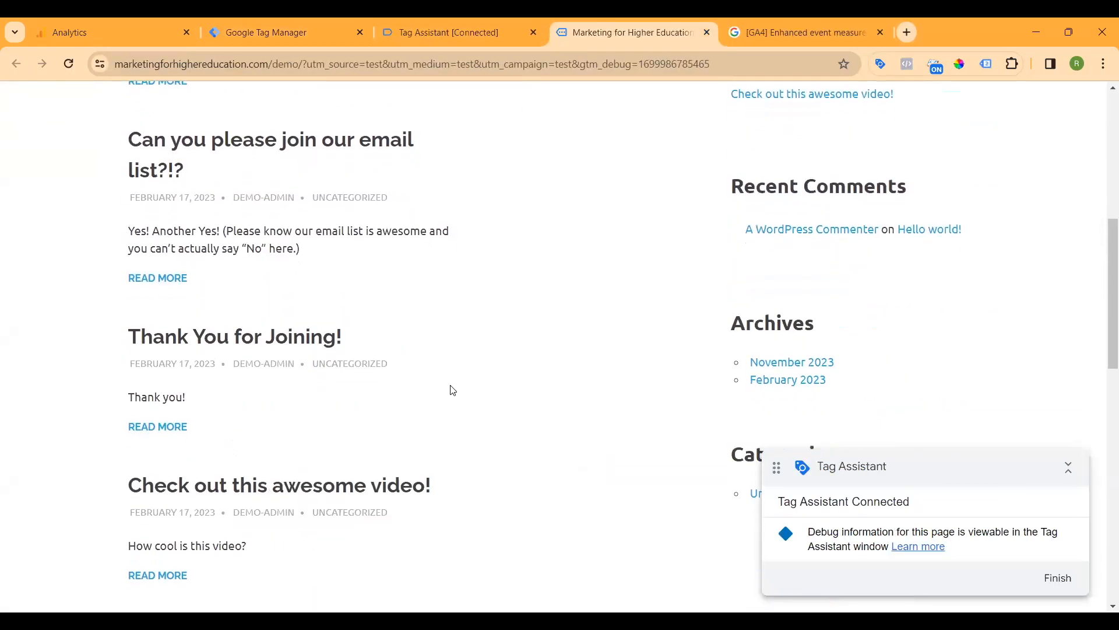
scroll(455, 389, down, 6)
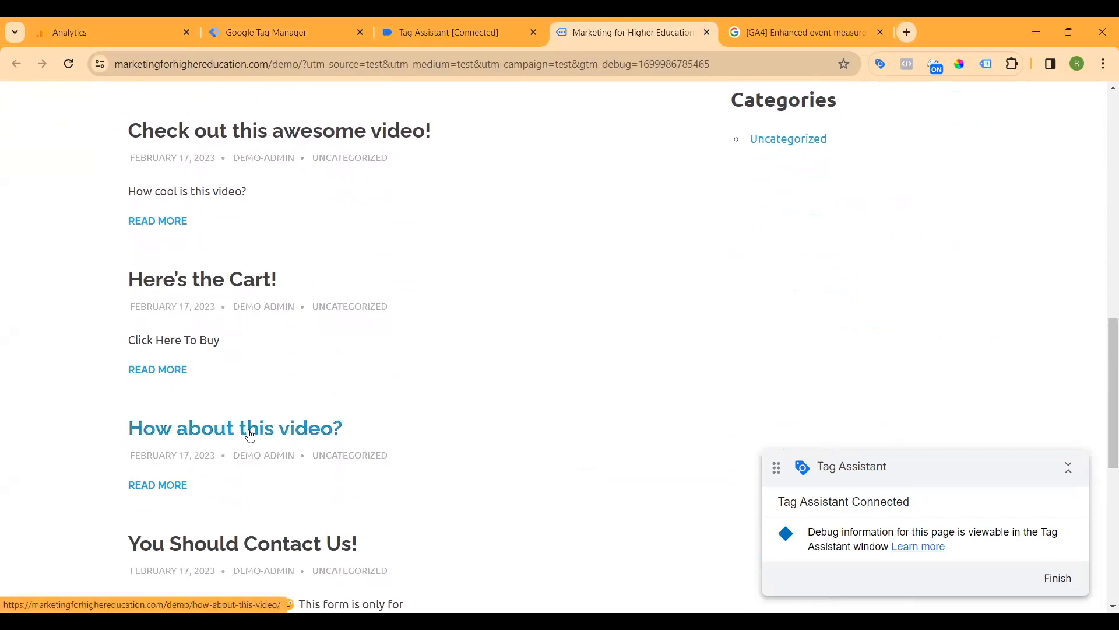
click(332, 428)
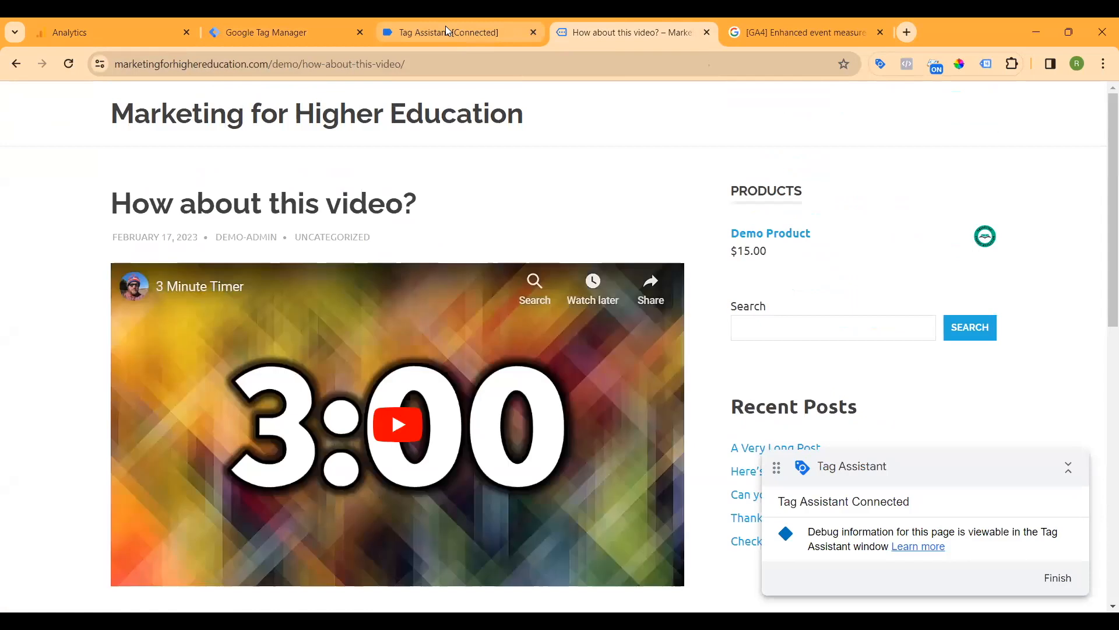
Step: Play the 3 Minute Timer video and examine the tags fired on its YouTube Video event in Tag Assistant
click(461, 33)
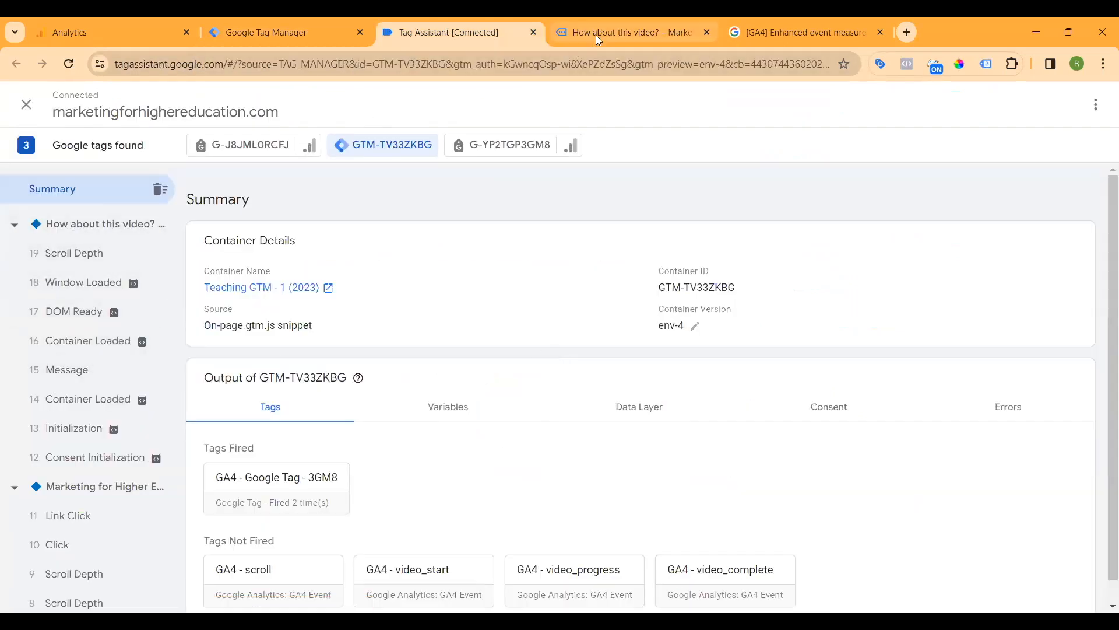
click(639, 37)
click(391, 431)
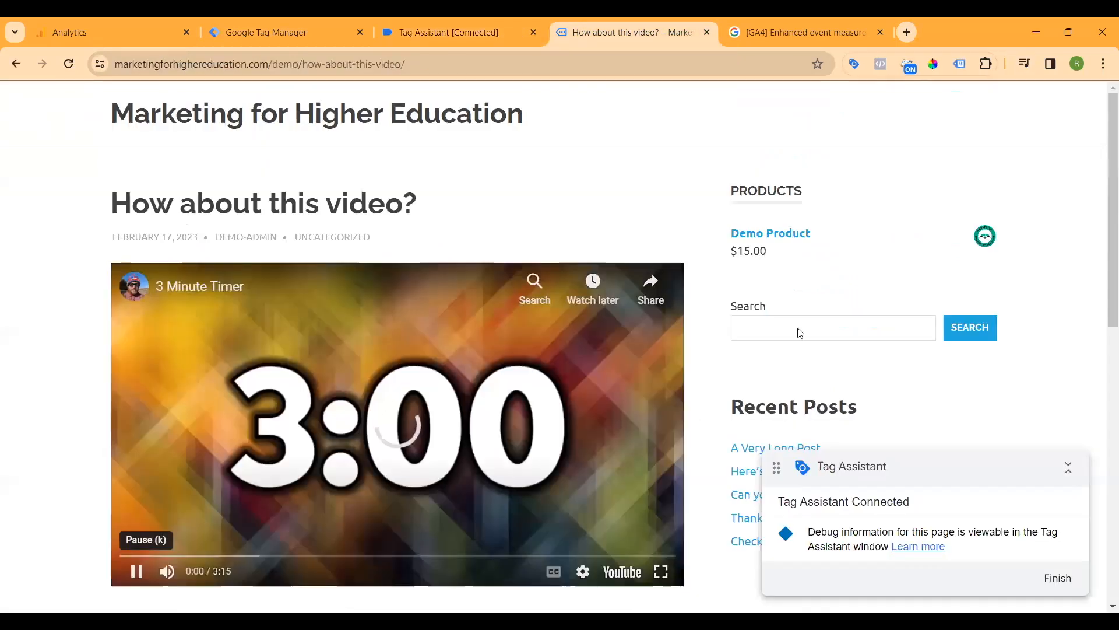
click(453, 29)
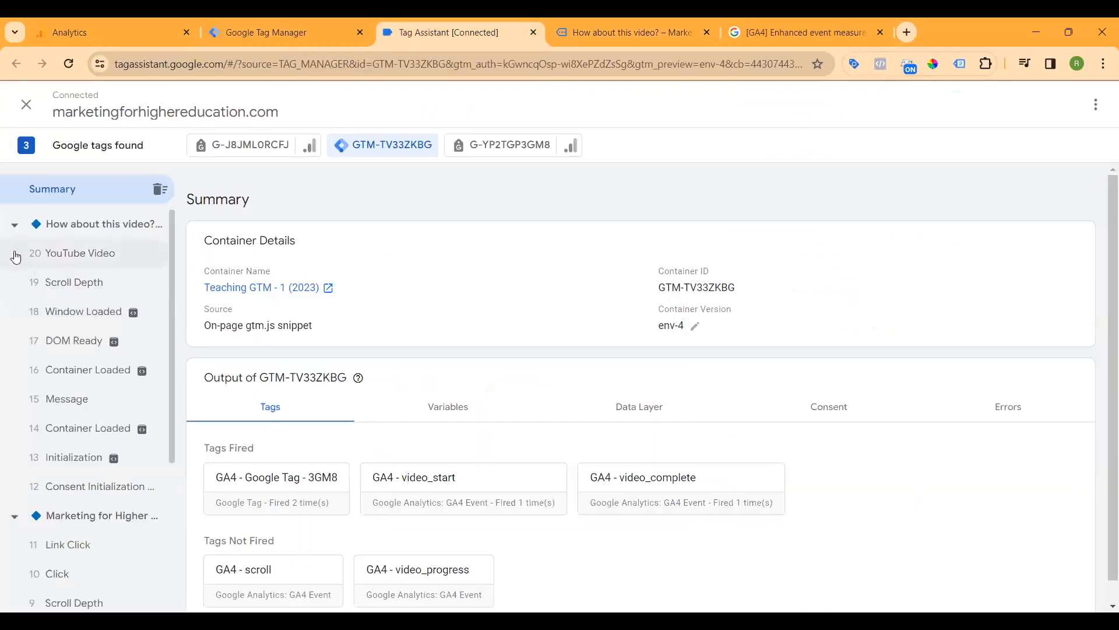
click(85, 259)
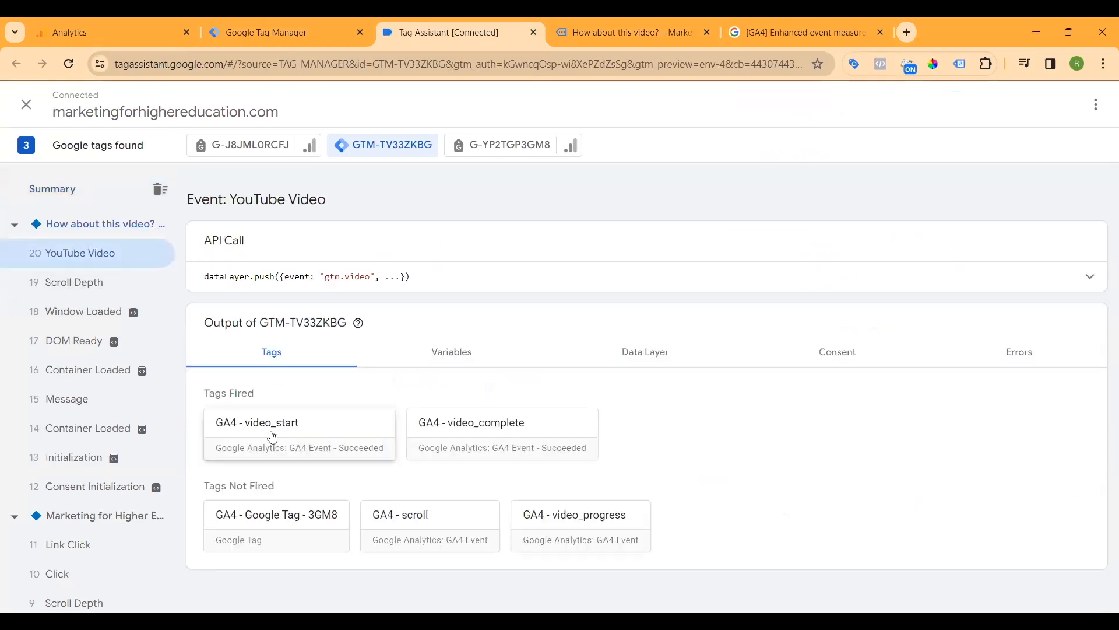
Step: Examine the properties and firing triggers of the GA4 - video_complete tag for the YouTube Video event
click(475, 433)
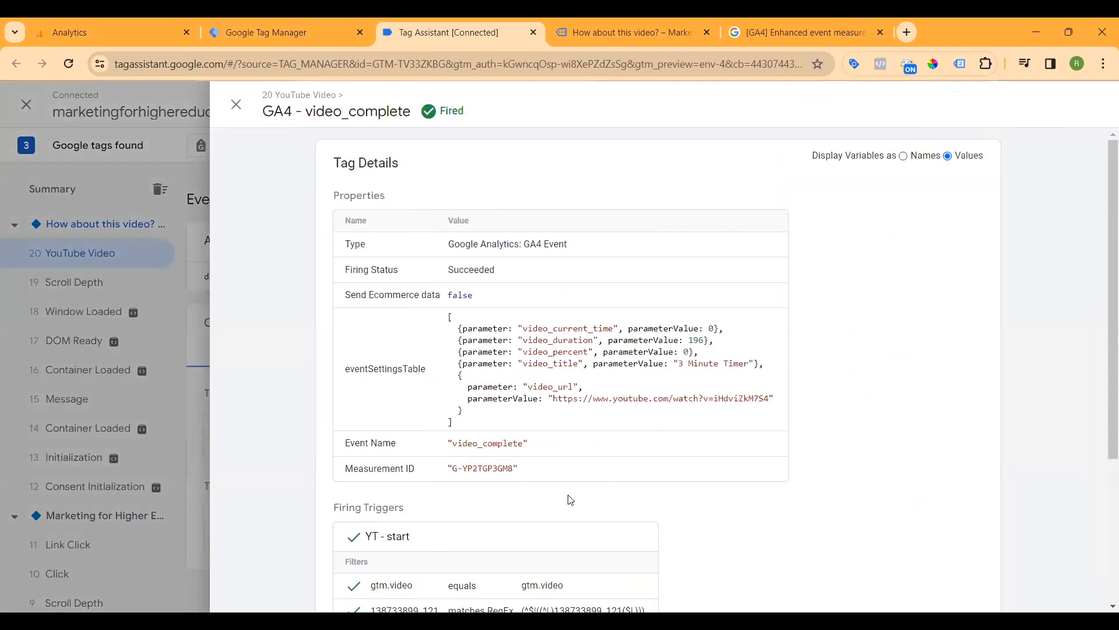
scroll(570, 497, down, 3)
scroll(570, 501, down, 2)
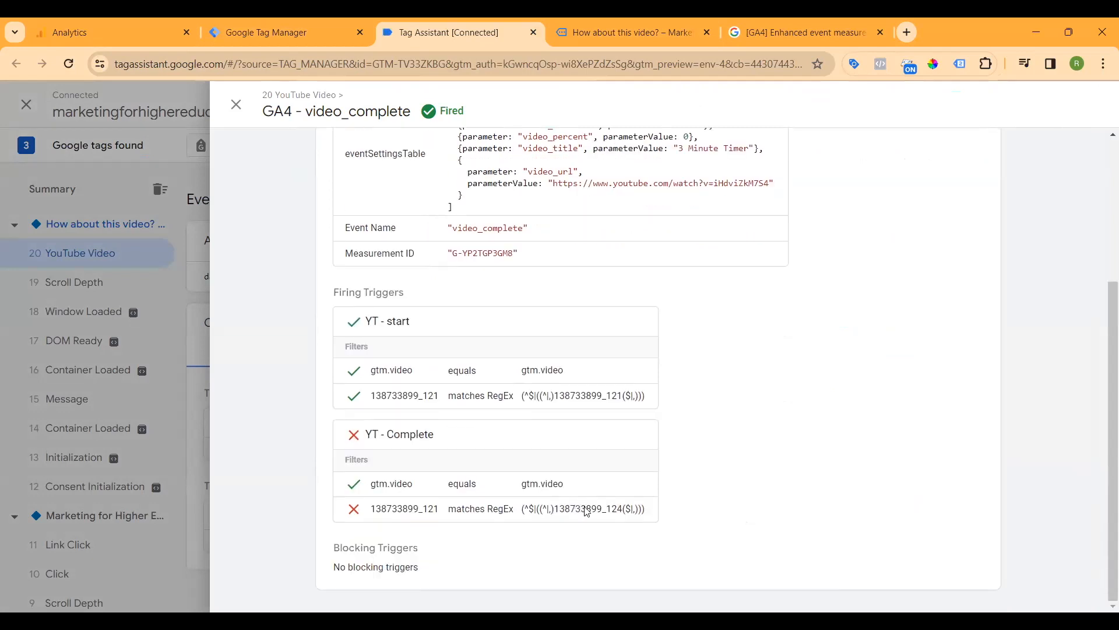
scroll(445, 475, up, 4)
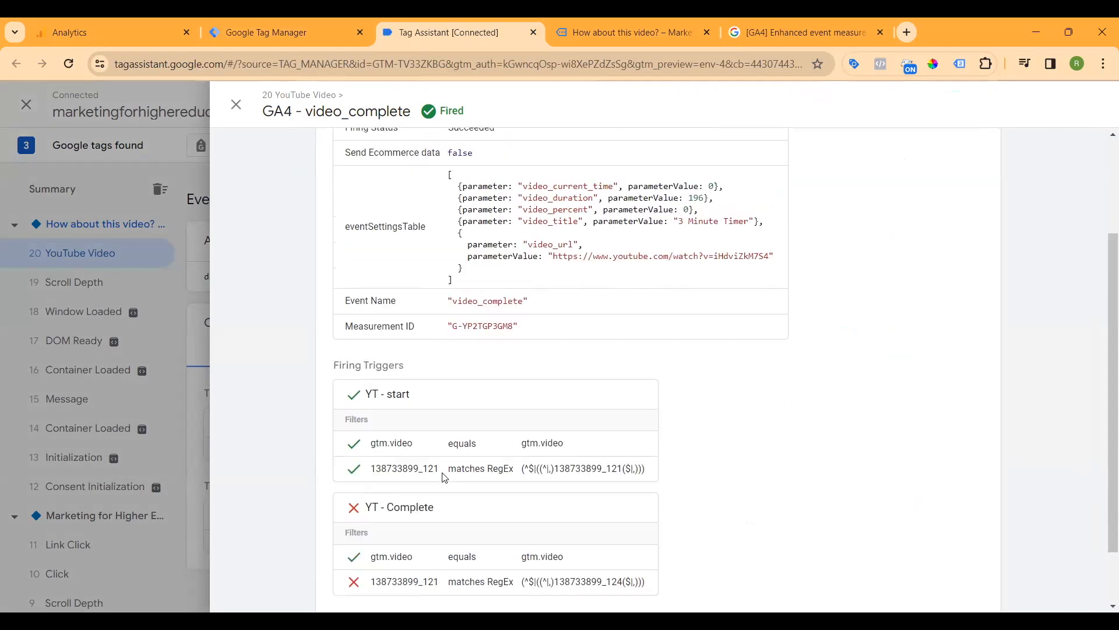
click(236, 104)
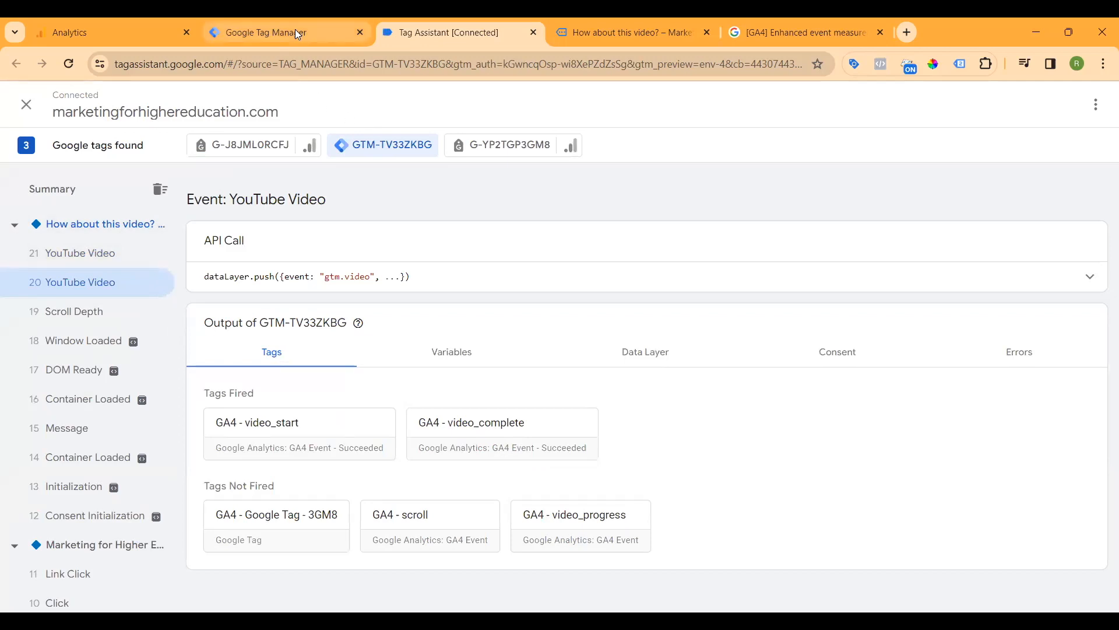
Step: Close Tag Assistant and the previewed demo site and return to the tag list in Google Tag Manager
click(534, 32)
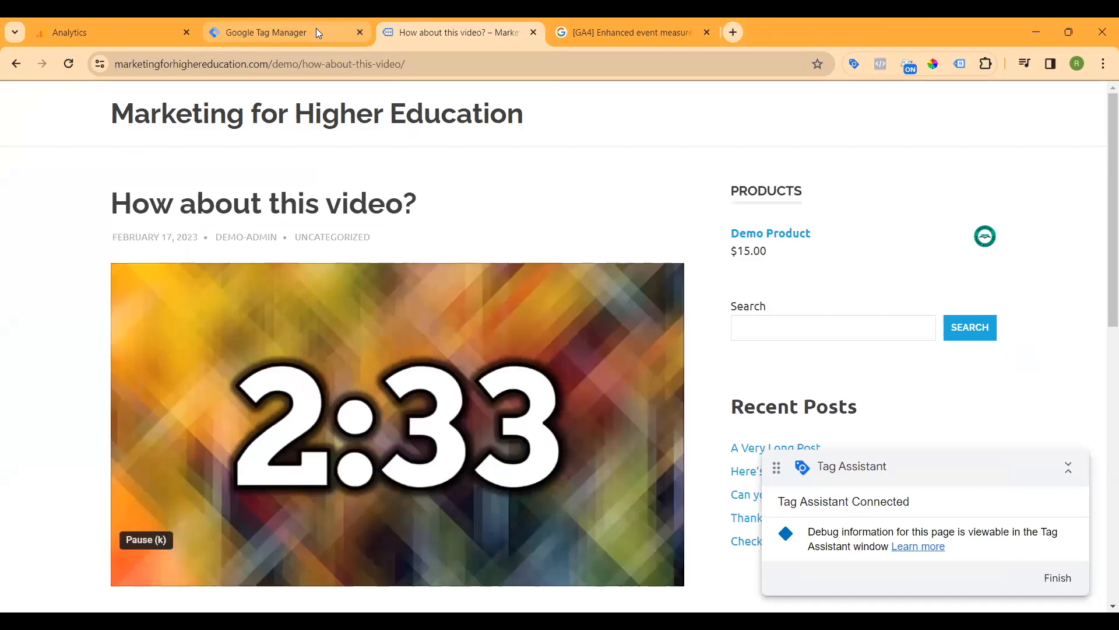
click(534, 32)
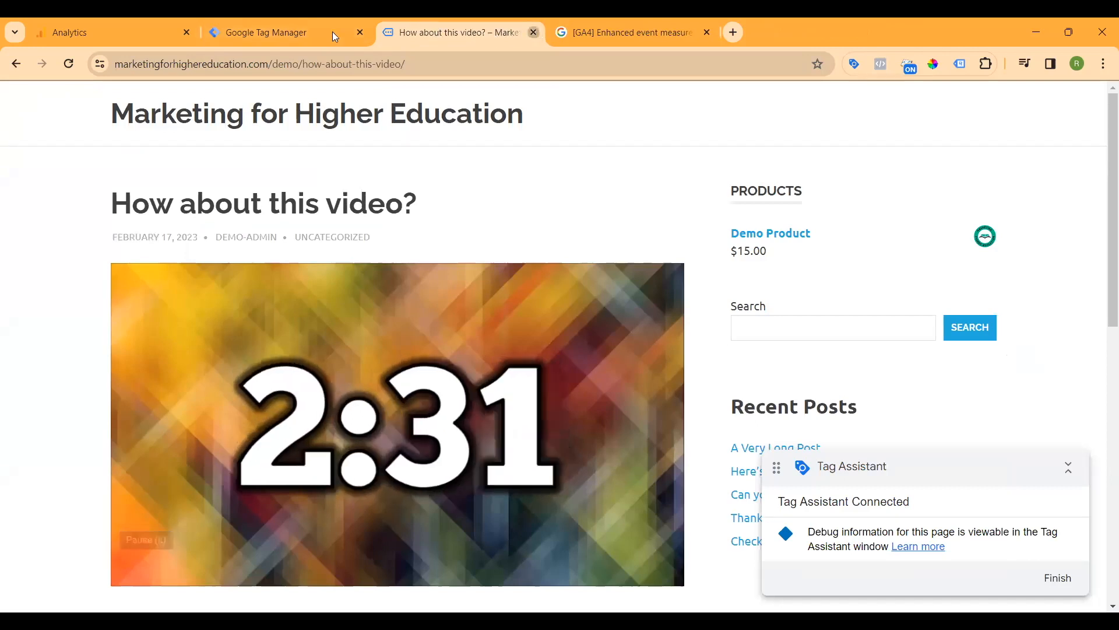
click(303, 28)
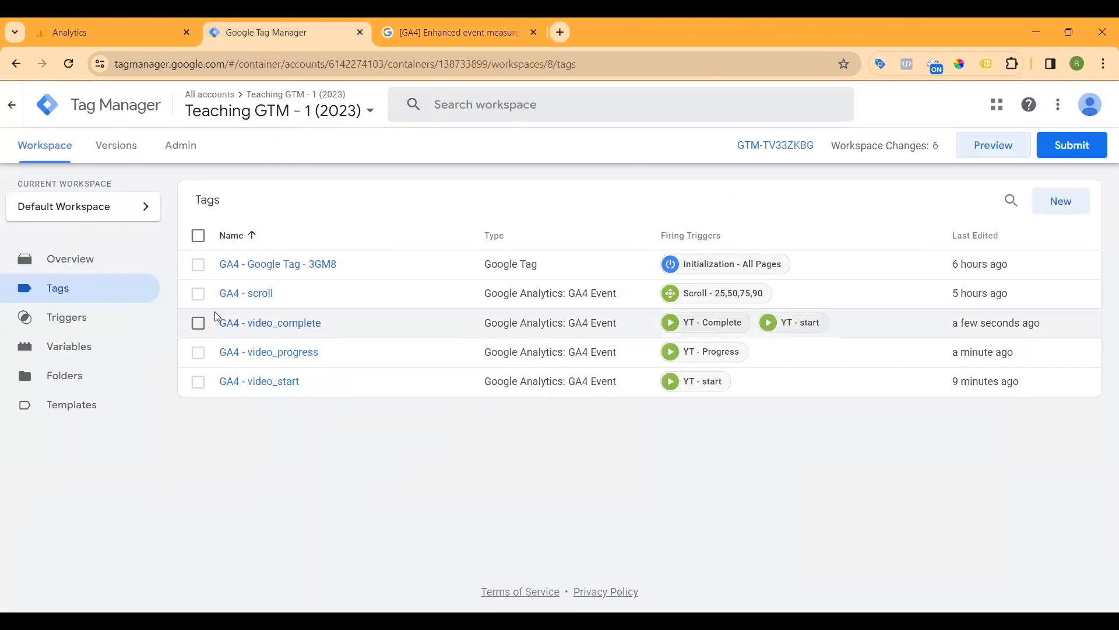
Step: Open the GA4 - video_complete tag and compare its event name with video_complete in the Analytics Help article
click(279, 322)
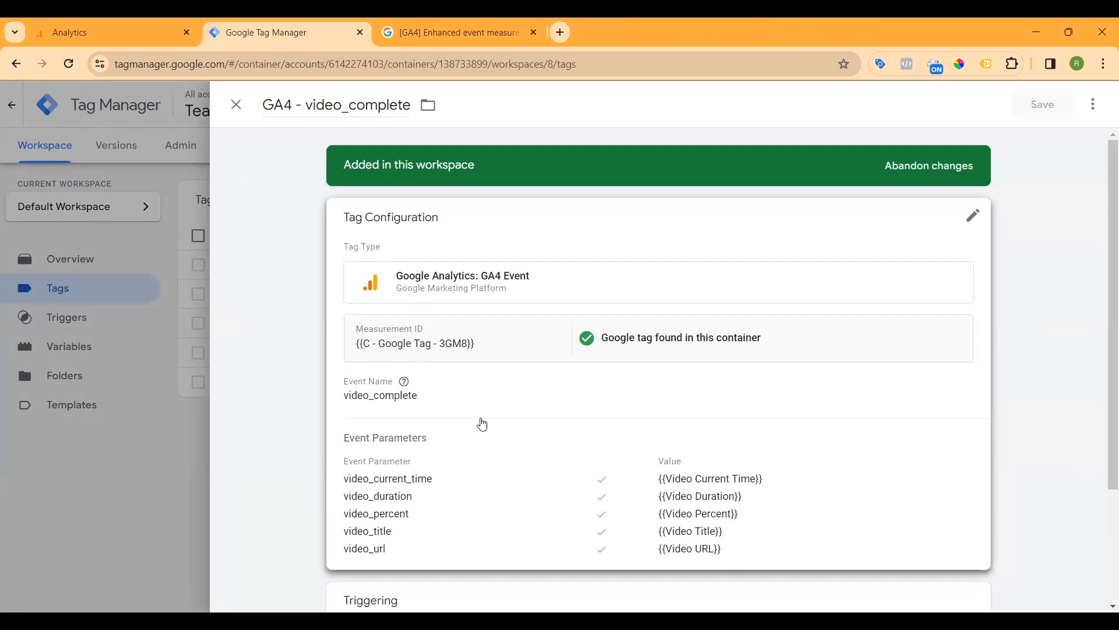
click(974, 217)
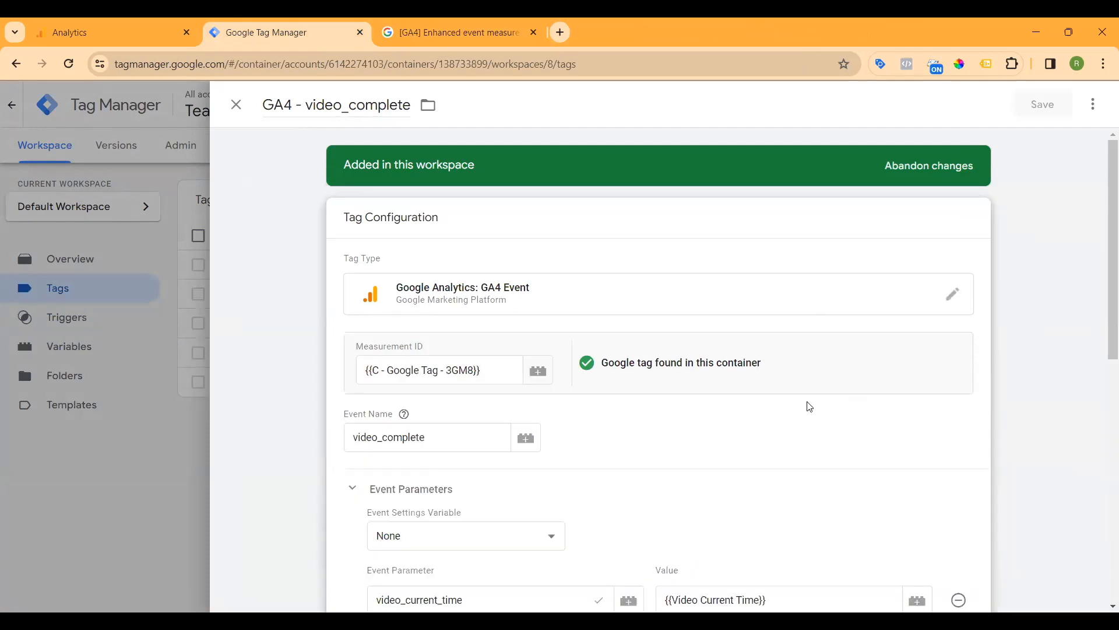
scroll(787, 409, down, 2)
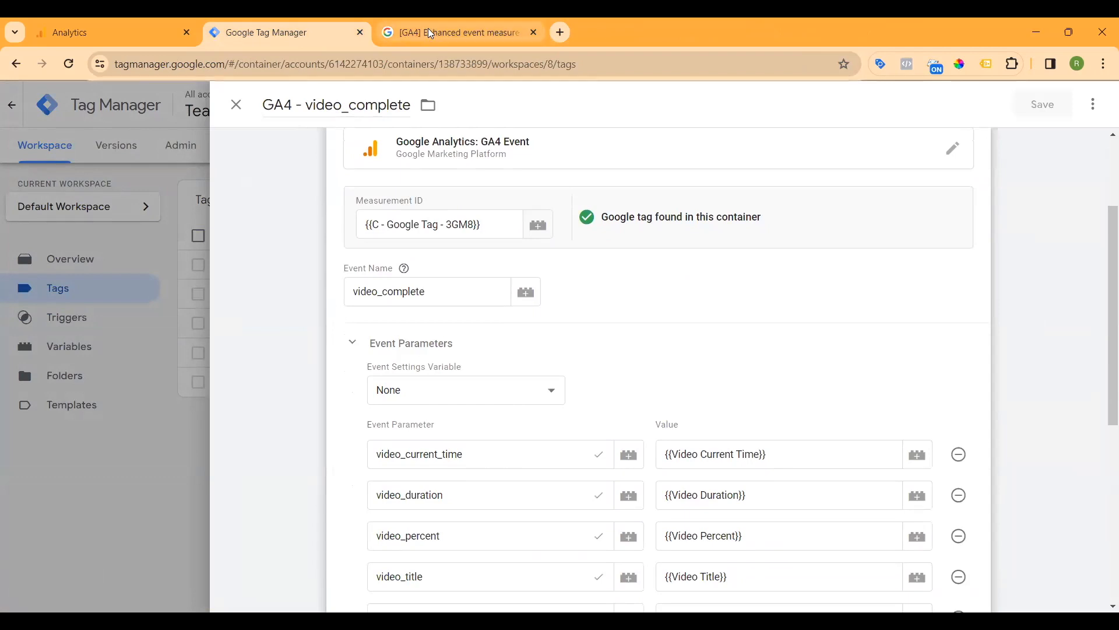
click(431, 34)
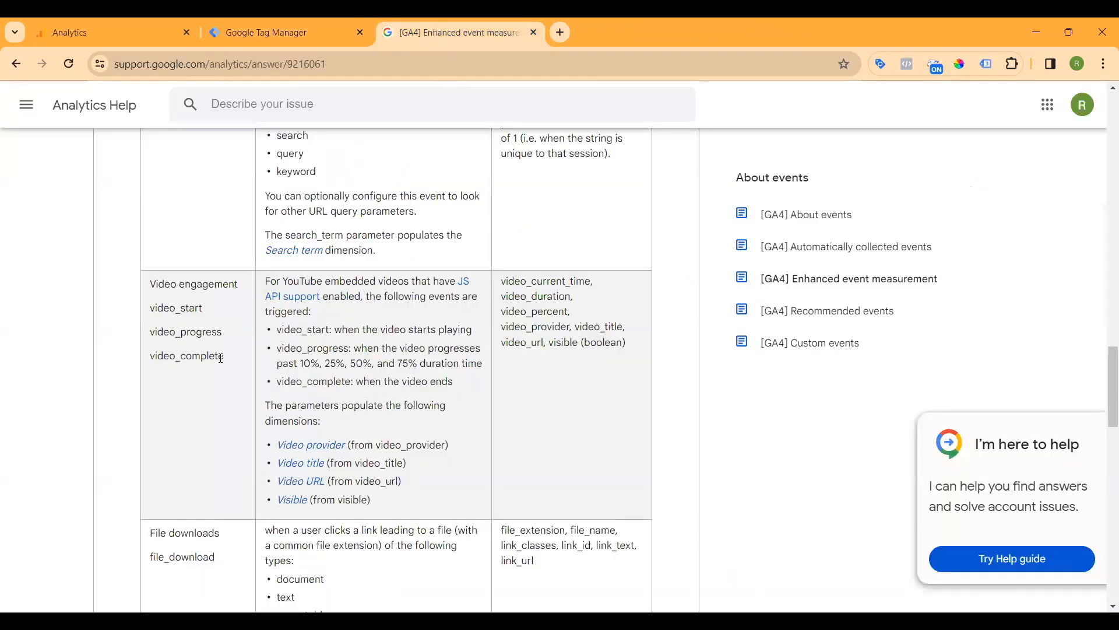
drag(152, 356, 226, 369)
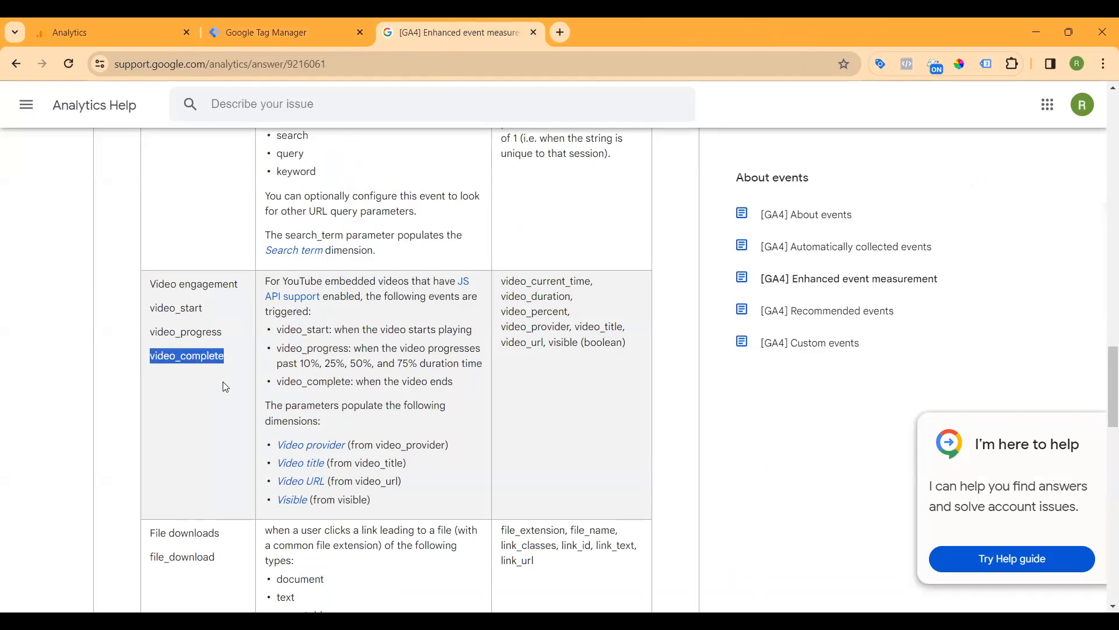
click(304, 38)
drag(436, 292, 311, 298)
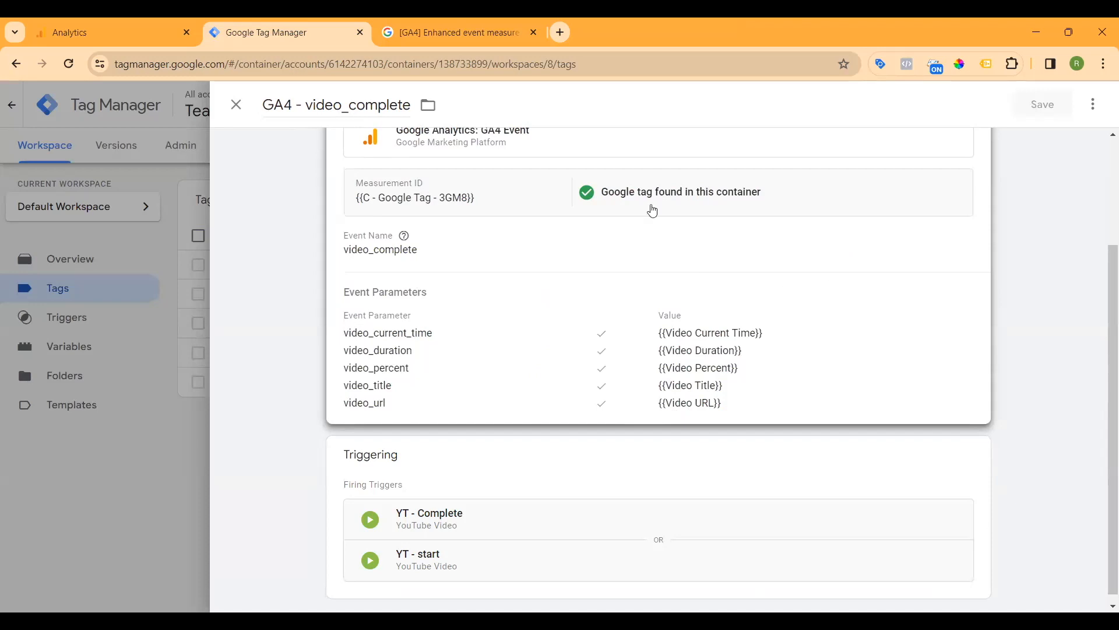
click(440, 30)
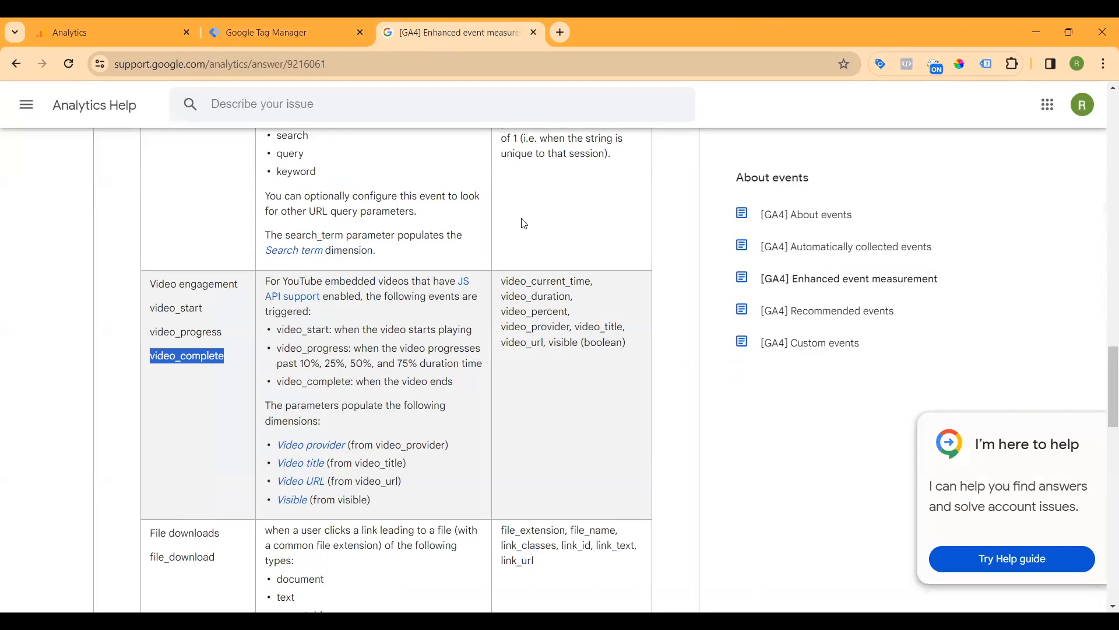
click(315, 35)
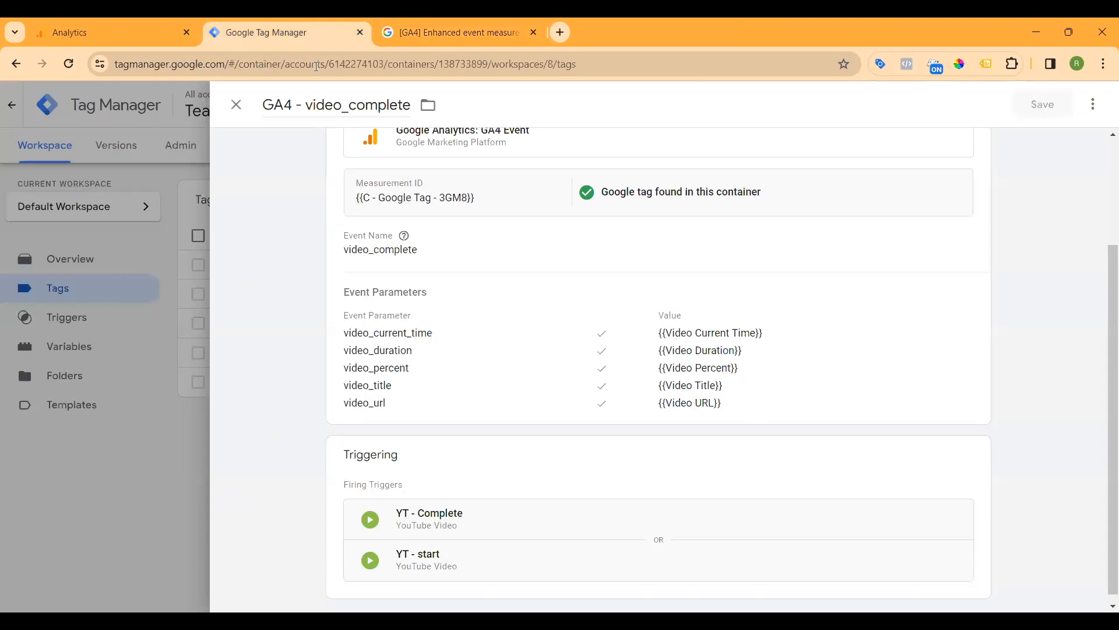
Step: Check the YT - start trigger, remove it from the GA4 - video_complete tag's firing triggers and save the tag
scroll(740, 491, down, 1)
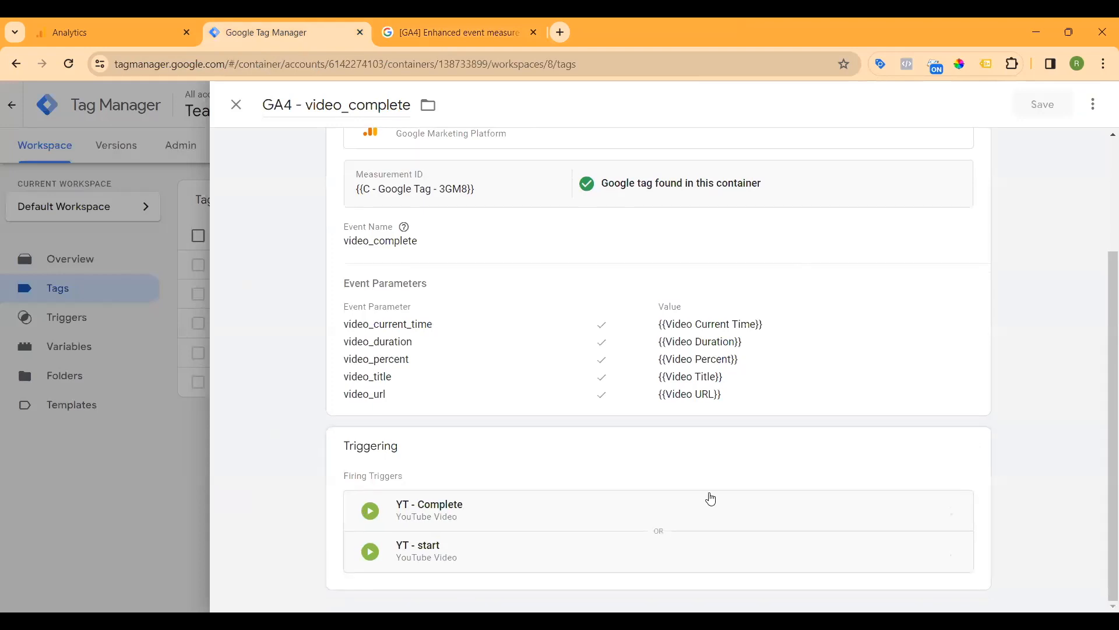
mouse_move(974, 463)
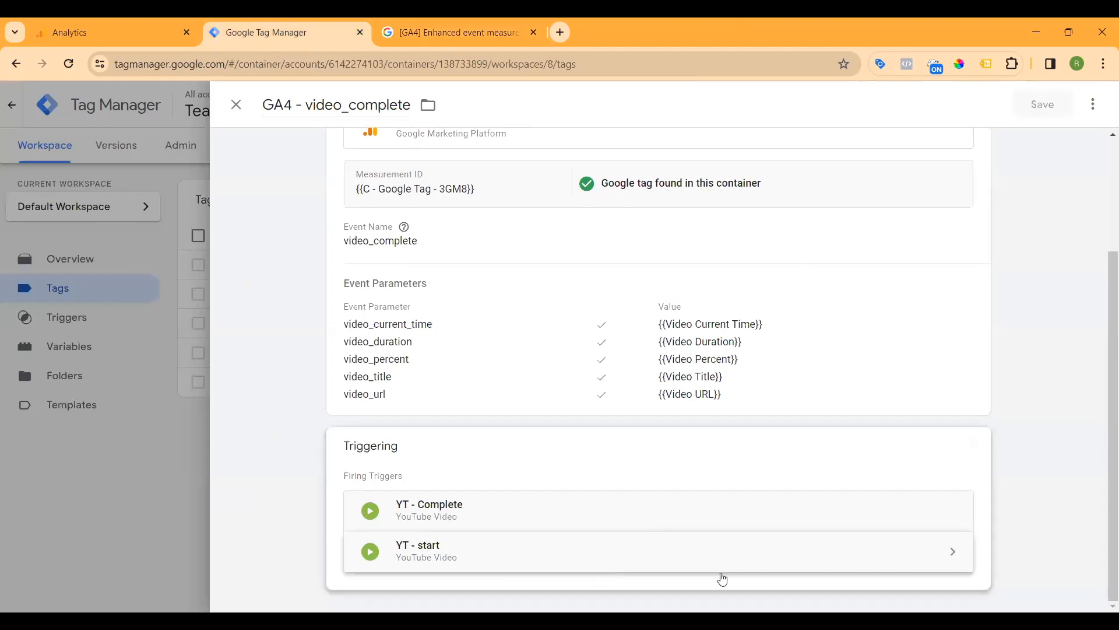
click(789, 564)
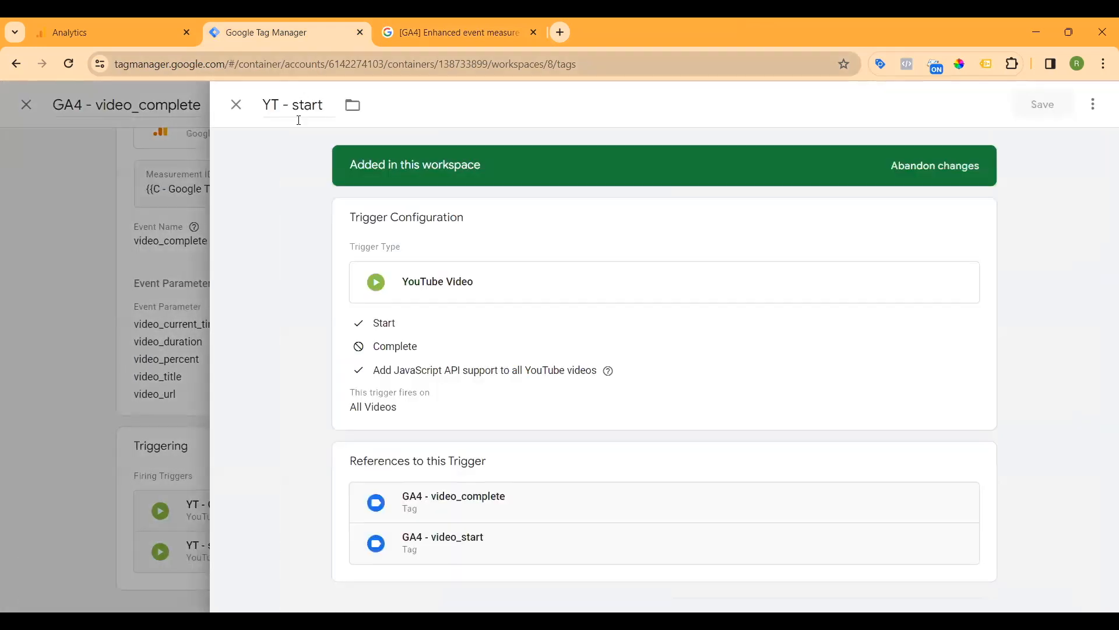
click(235, 104)
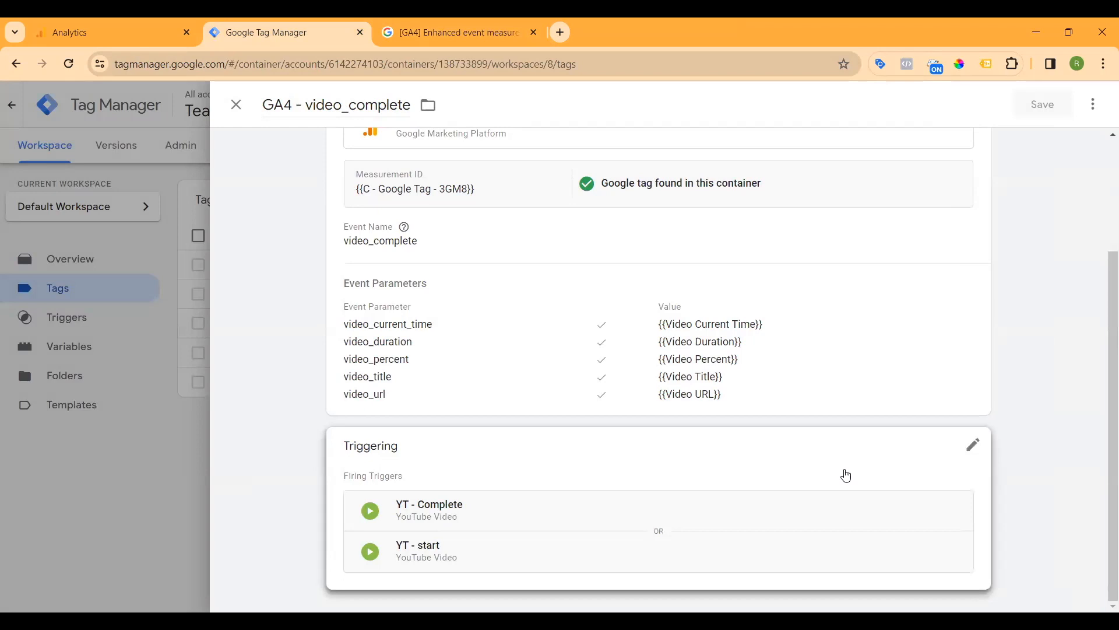
click(970, 451)
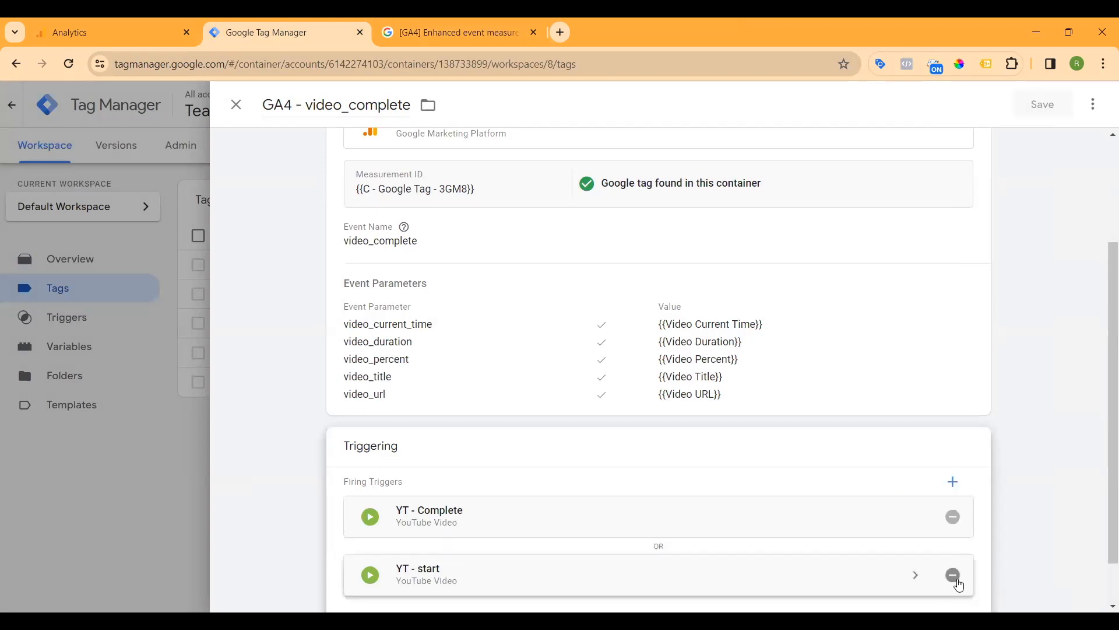
click(953, 575)
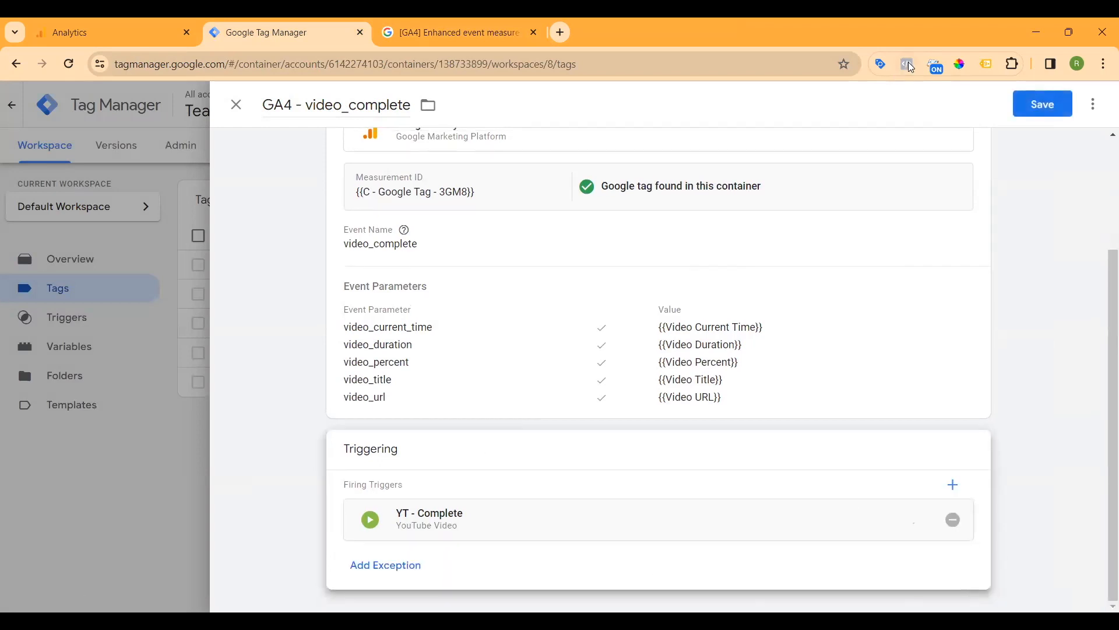
click(1047, 107)
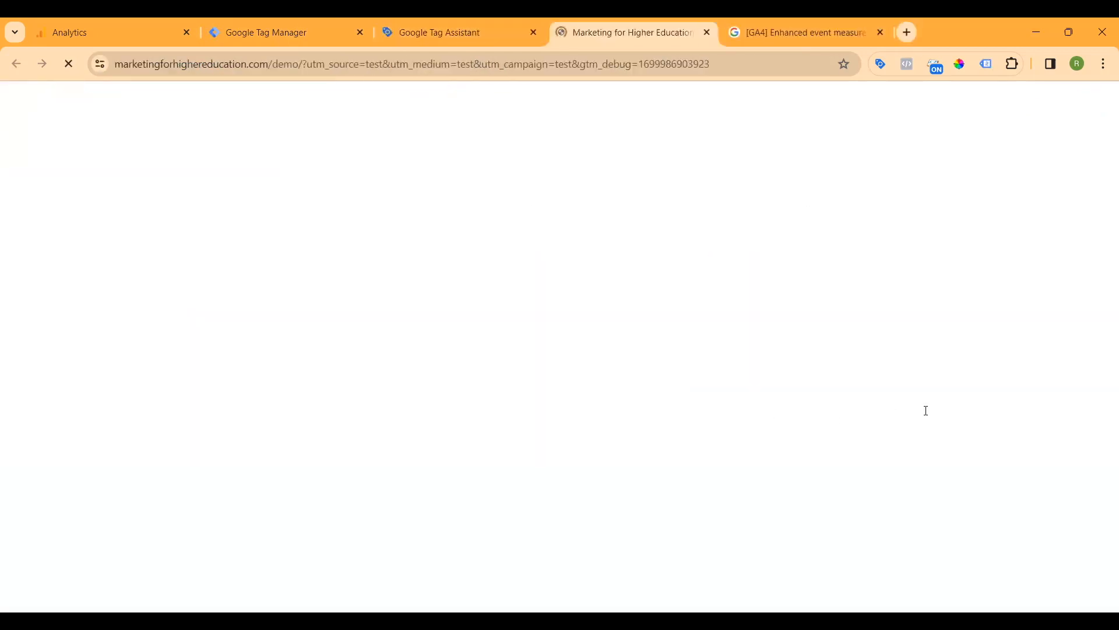
Step: Open the "How about this video?" post on the demo site and continue into the connected Tag Assistant session
scroll(564, 395, down, 8)
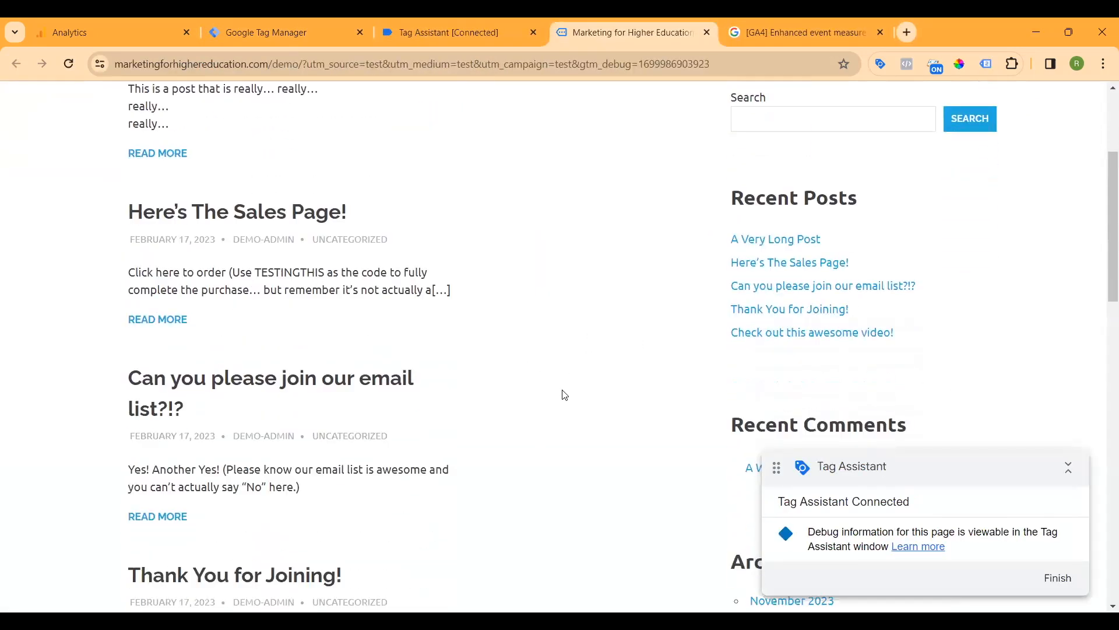
scroll(568, 396, down, 5)
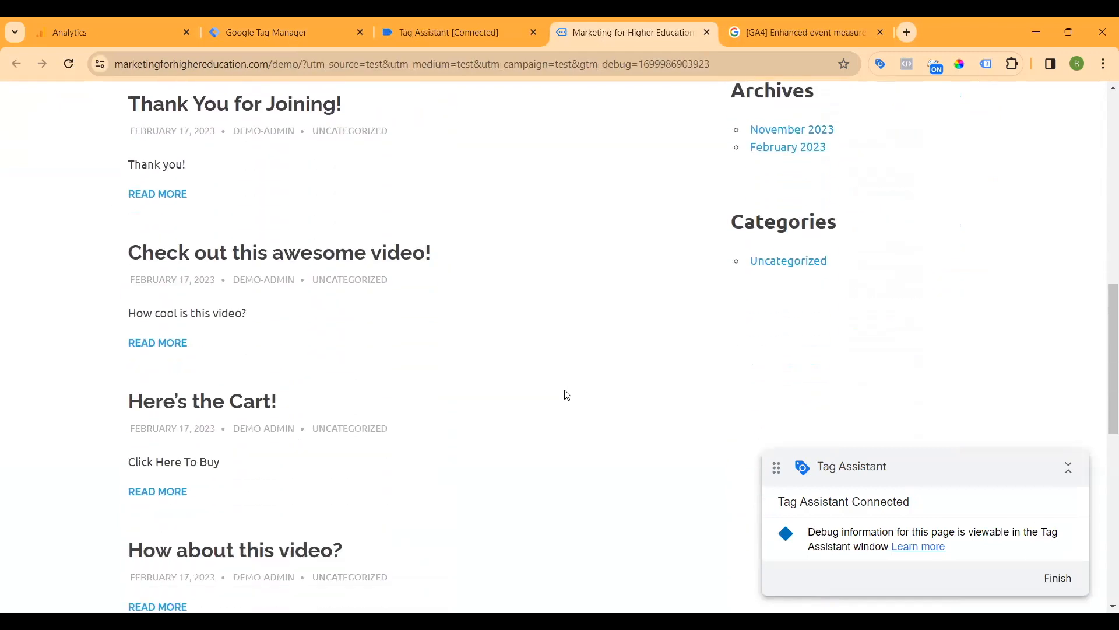
scroll(522, 383, down, 2)
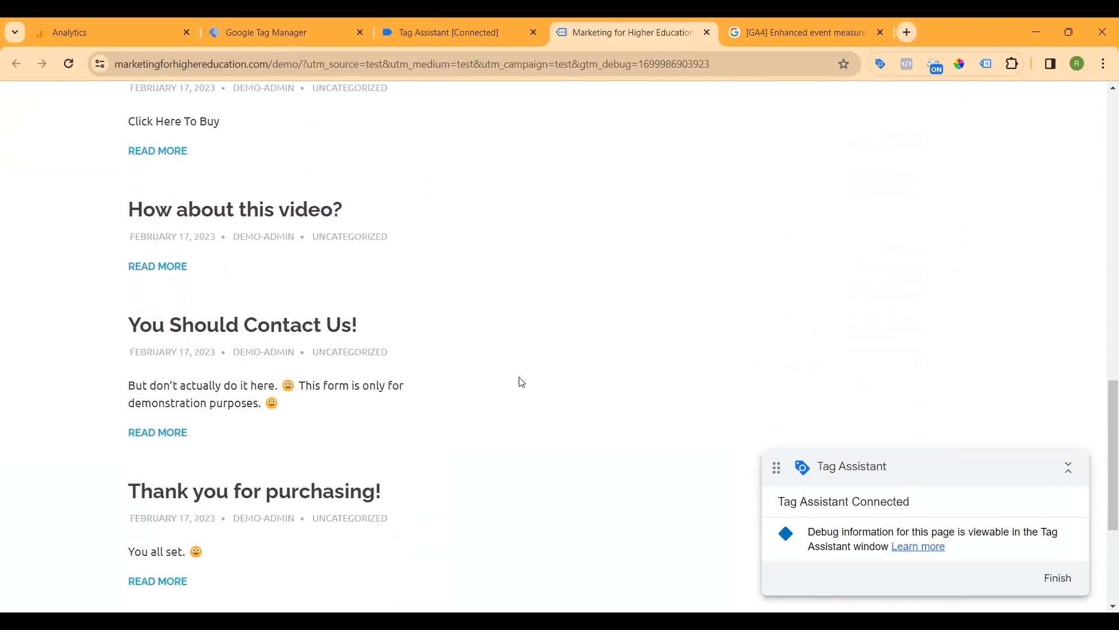
scroll(542, 377, down, 2)
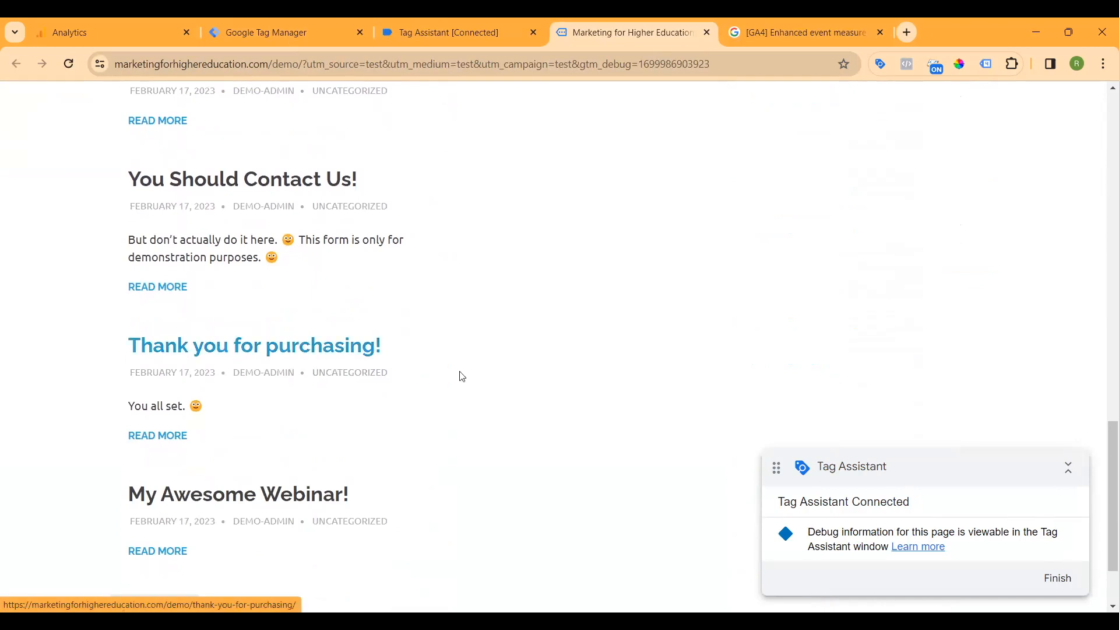
scroll(462, 377, up, 2)
click(264, 214)
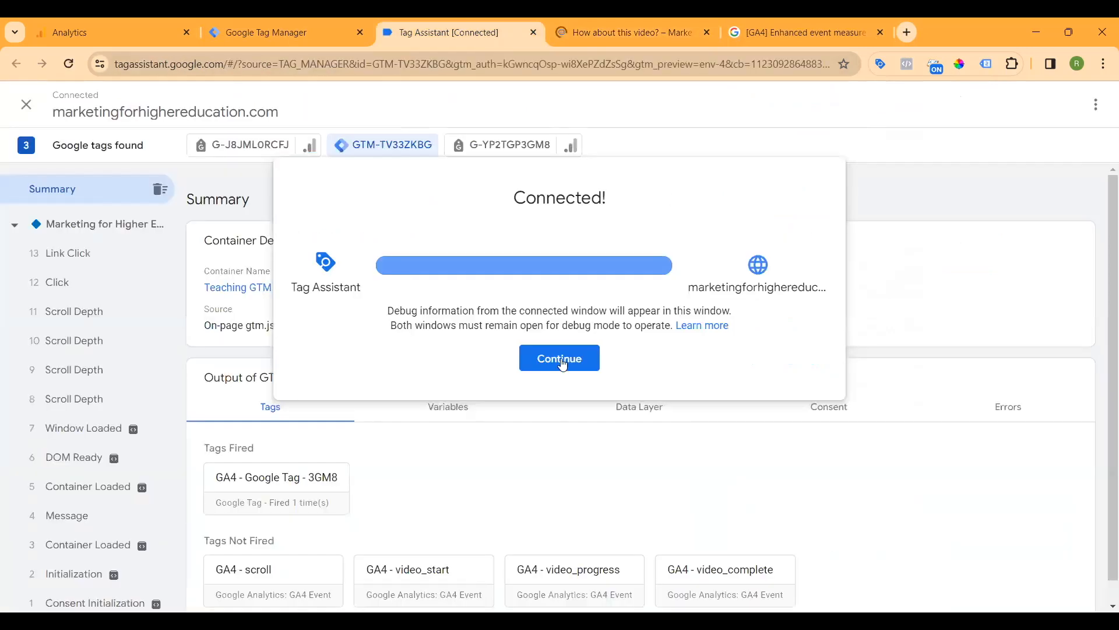
click(558, 357)
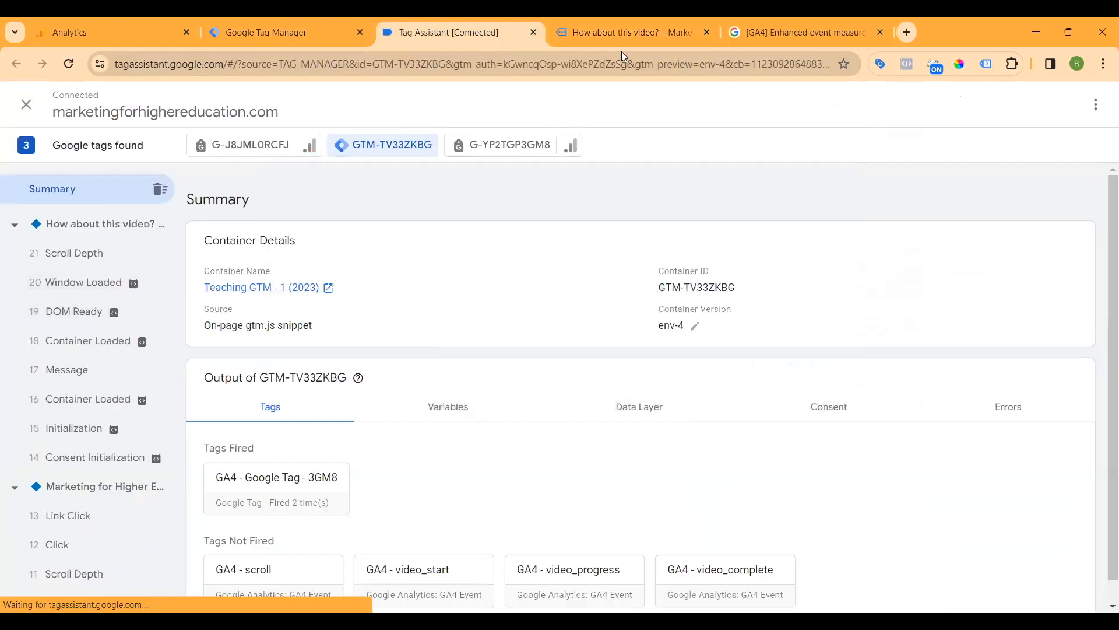
Step: Play the 3 Minute Timer video on the demo page and check which tags fire on its YouTube Video event in Tag Assistant
click(644, 31)
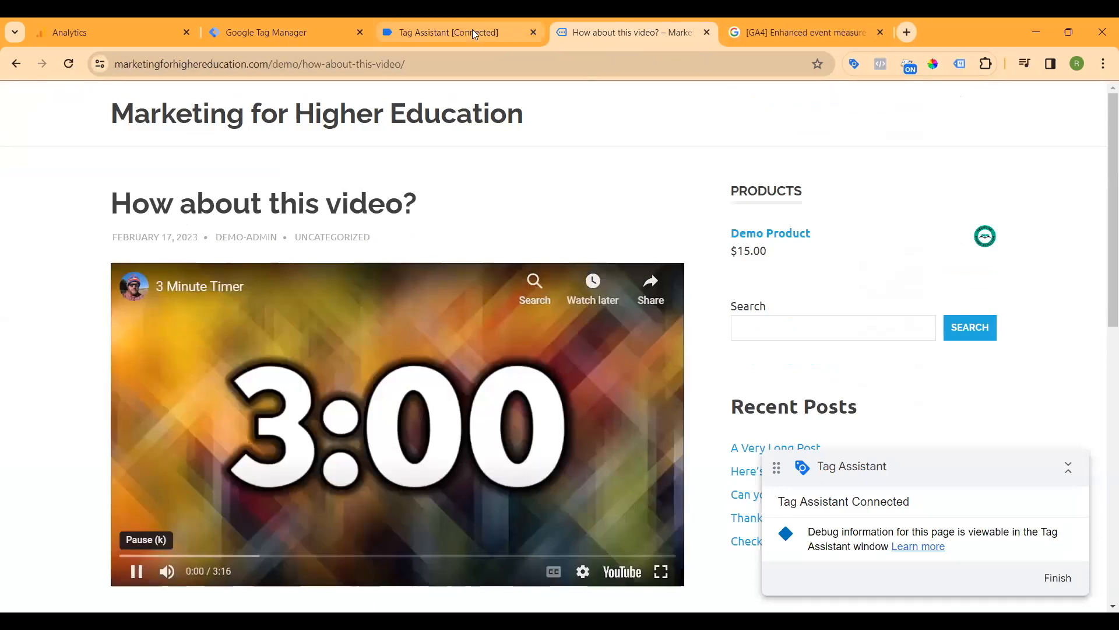
click(475, 34)
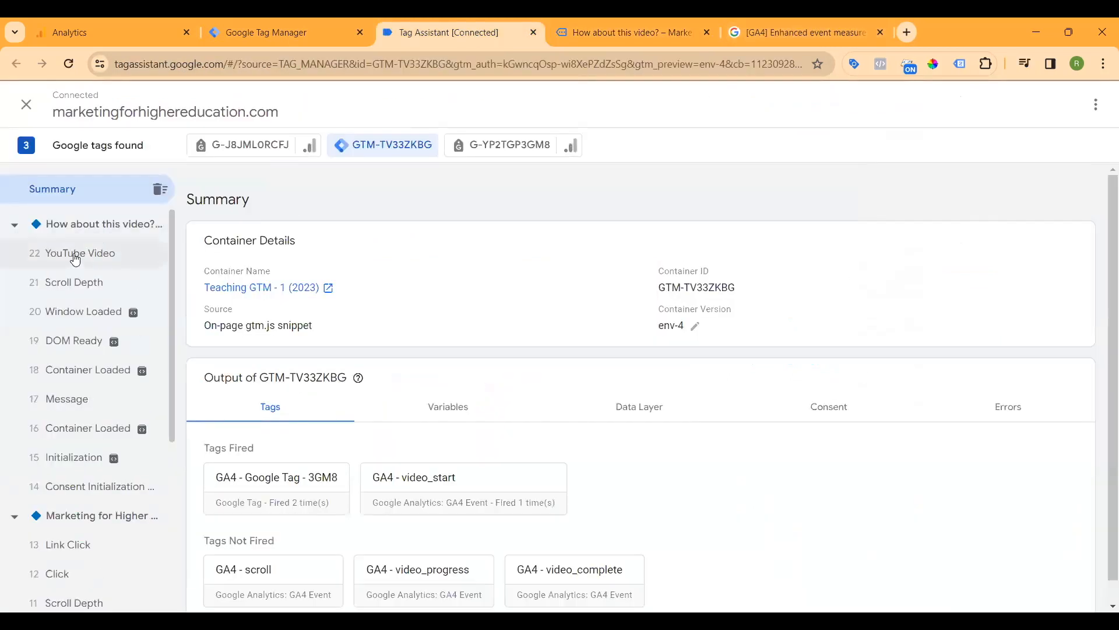
click(76, 256)
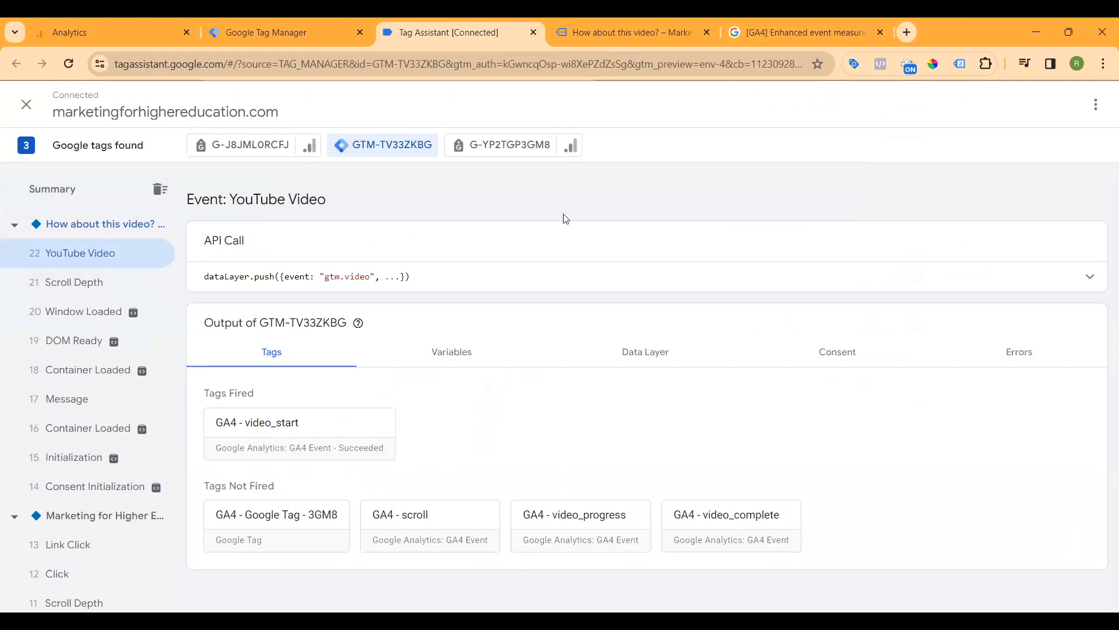
Step: Set the playback speed of the 3 Minute Timer video on the demo page to 2
click(642, 32)
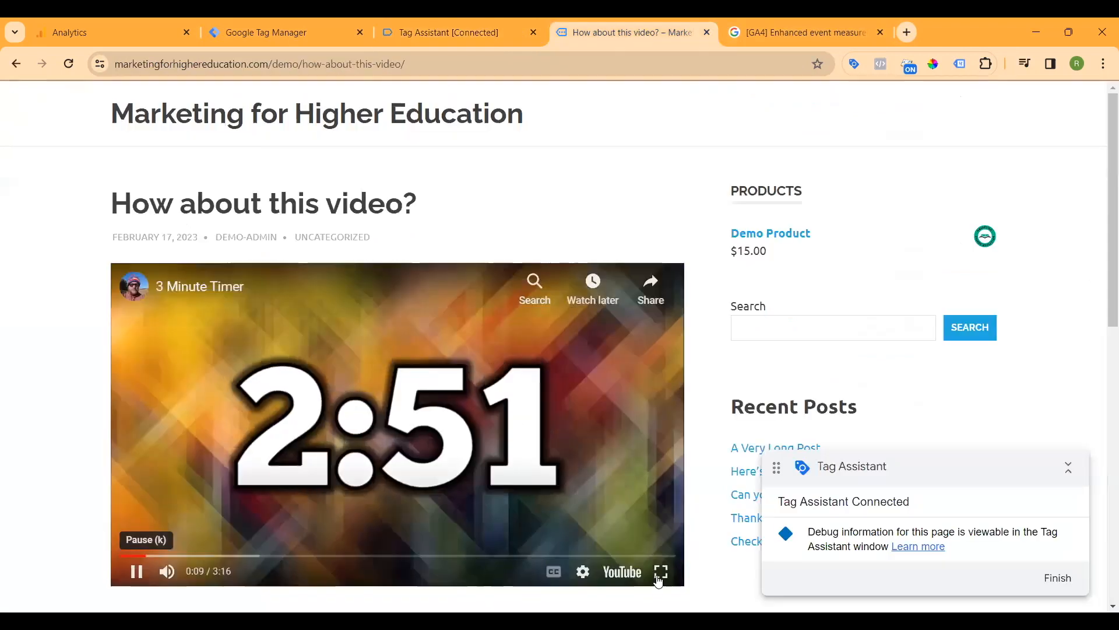
click(584, 572)
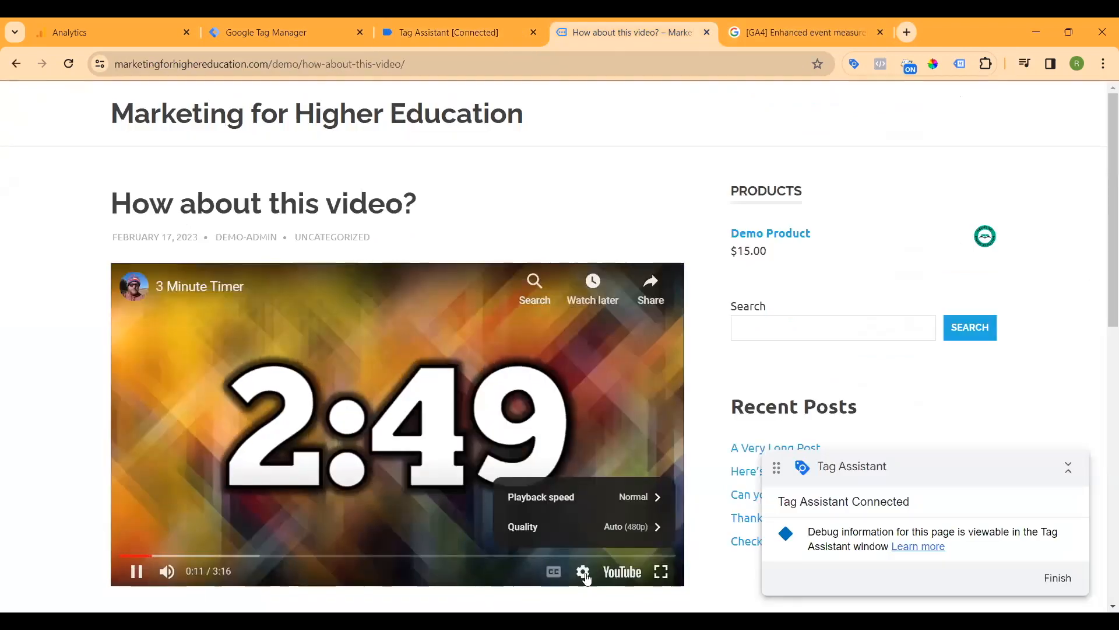
click(628, 500)
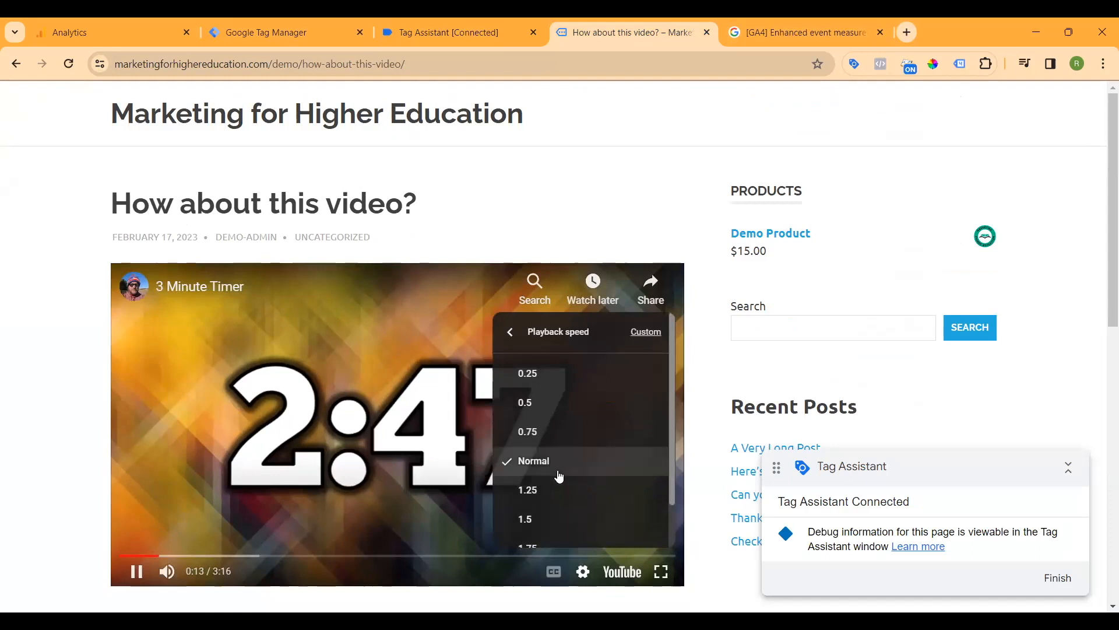
scroll(558, 472, down, 2)
click(529, 535)
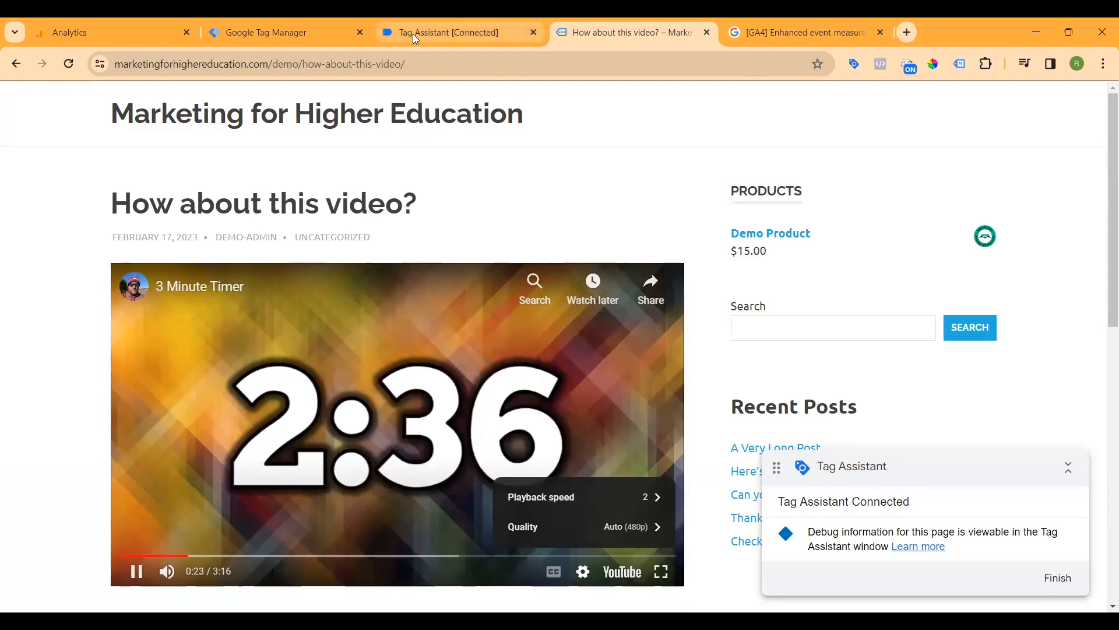
Step: Examine the GA4 - video_progress tag details for the two newest YouTube Video events in Tag Assistant
click(471, 37)
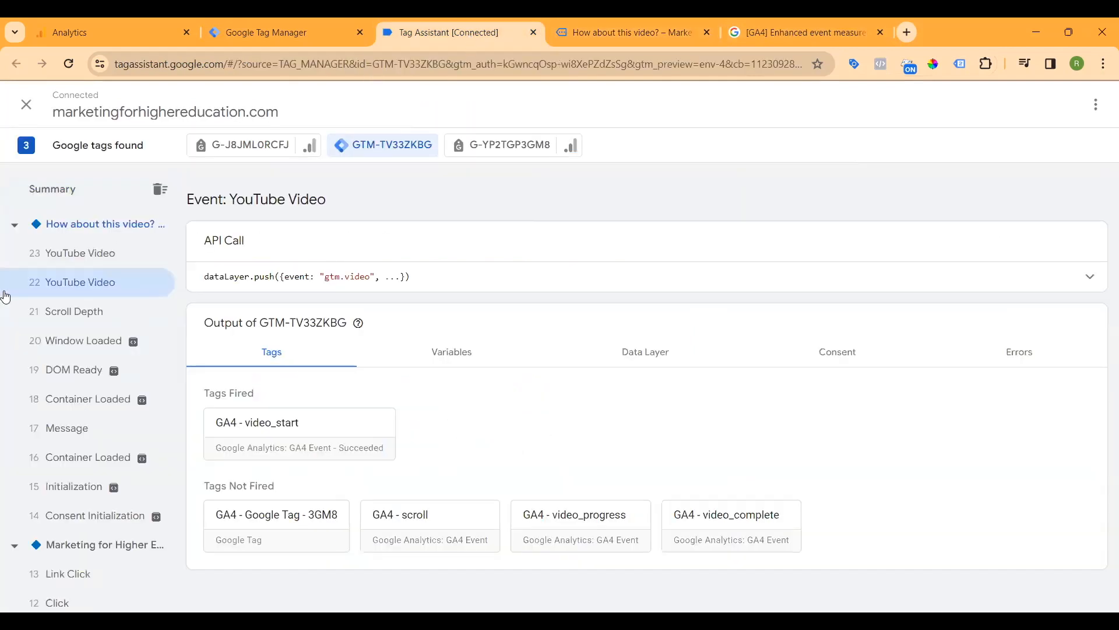
click(81, 255)
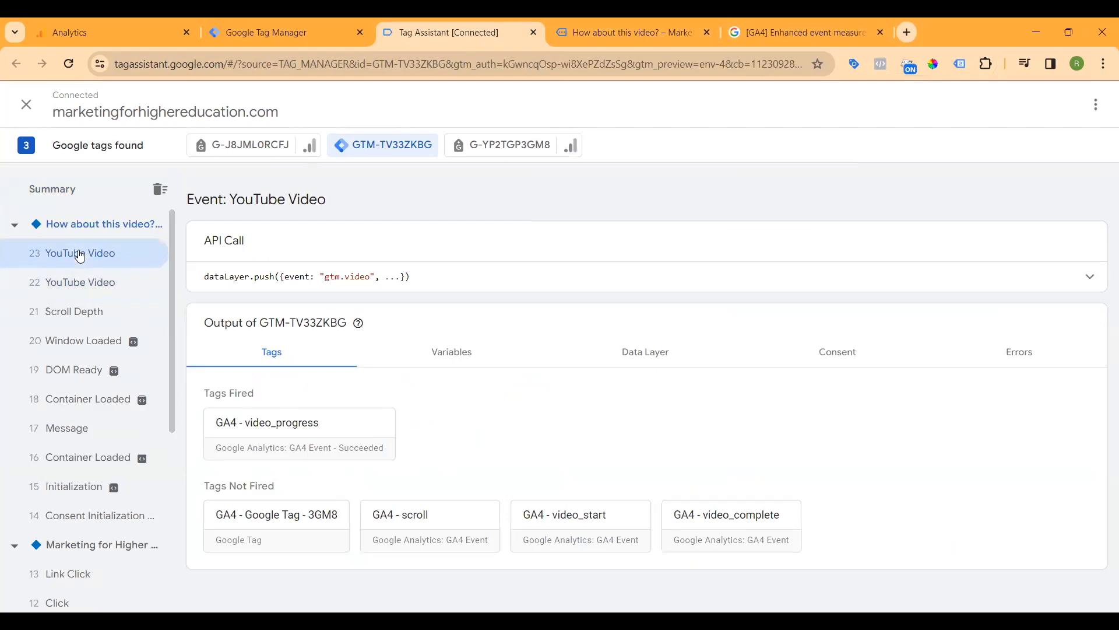
click(305, 432)
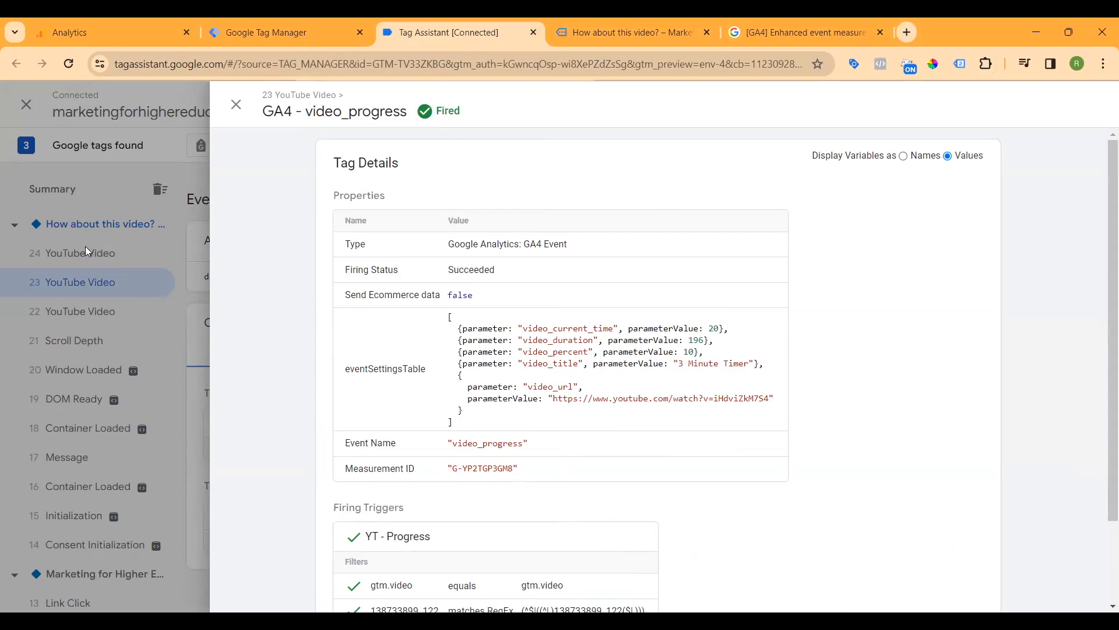
click(85, 252)
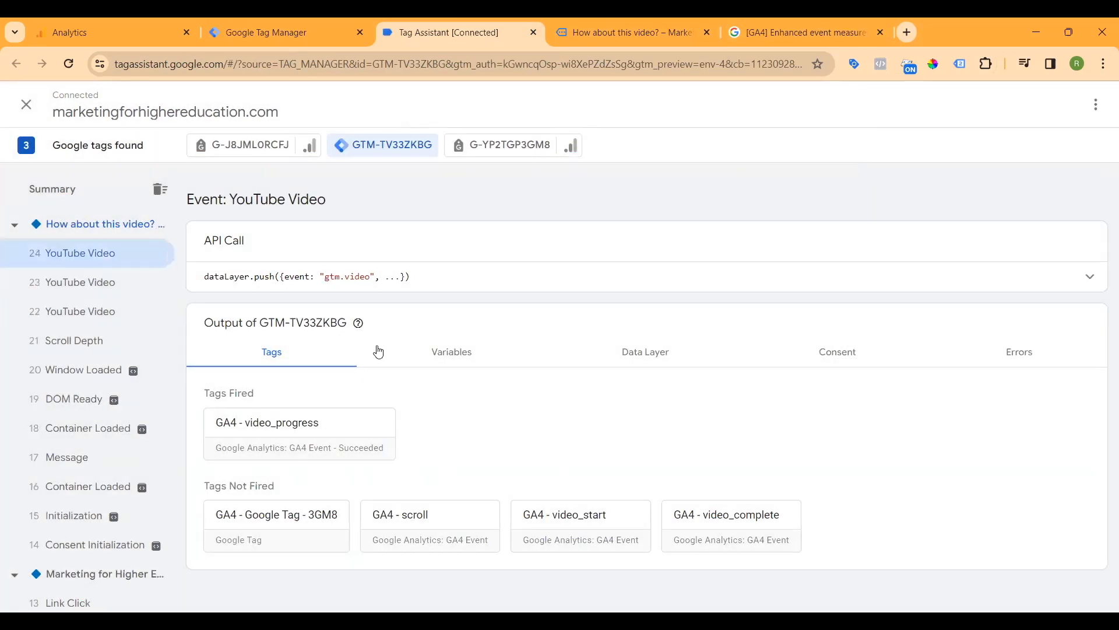
click(352, 429)
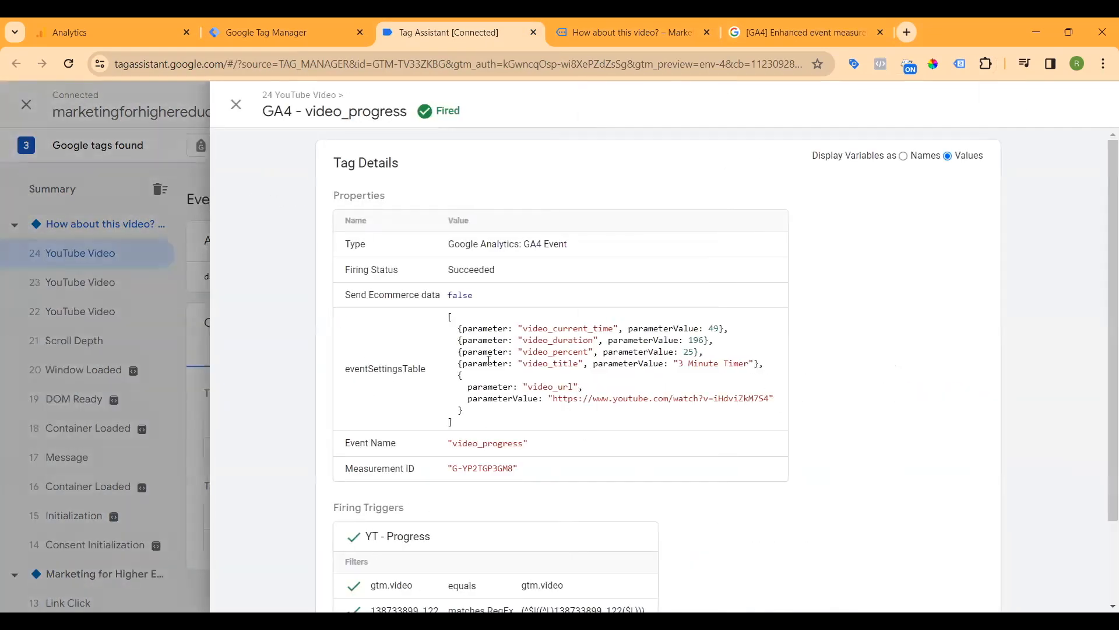
Step: Skip the demo page's video ahead to about 3:02 and pause it
click(592, 33)
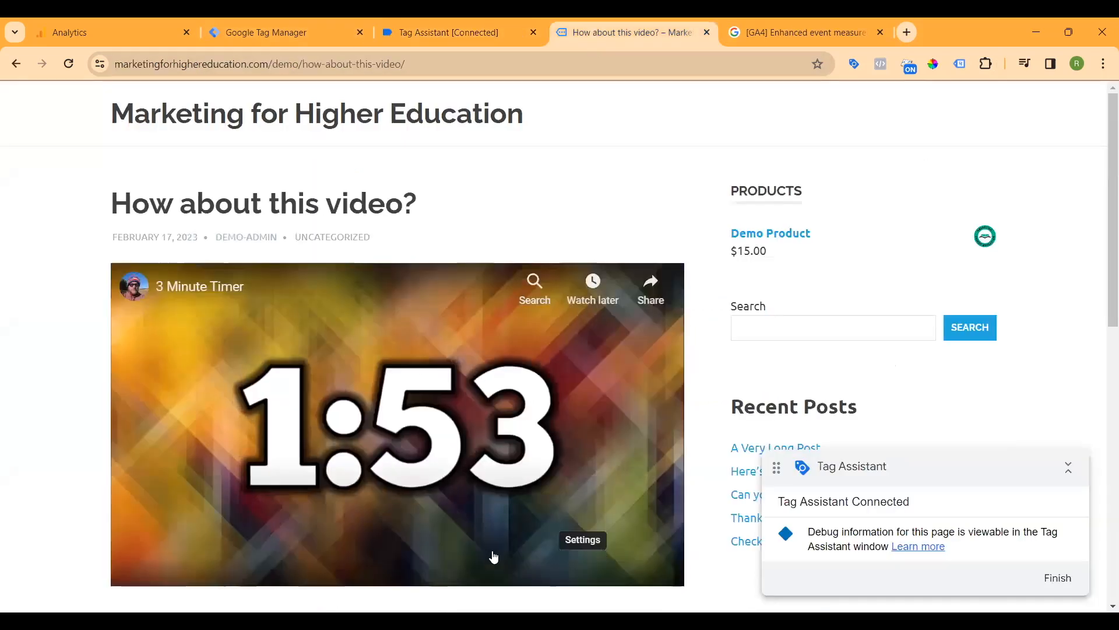
drag(410, 556, 621, 554)
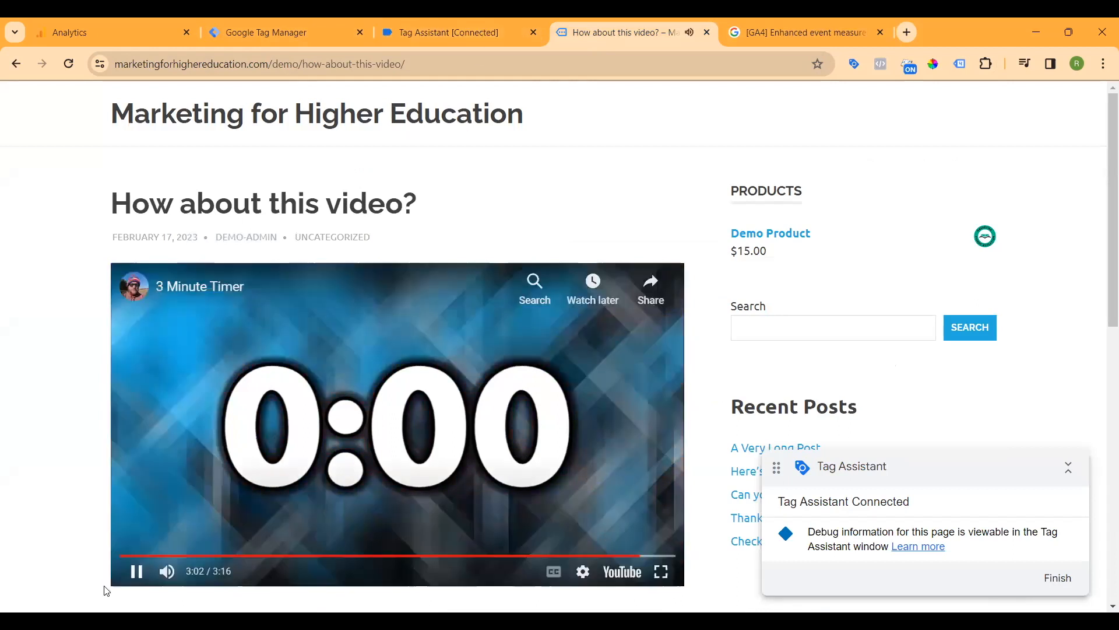
click(143, 575)
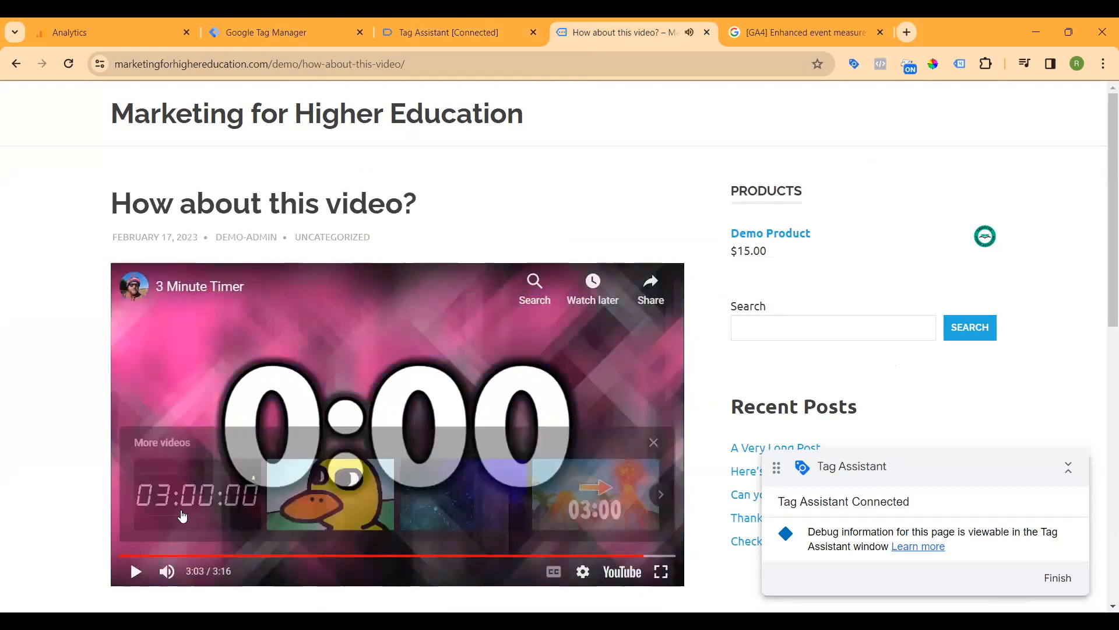
Step: Close the video_progress tag details in Tag Assistant and check which tags fired on the newest YouTube Video event
click(460, 32)
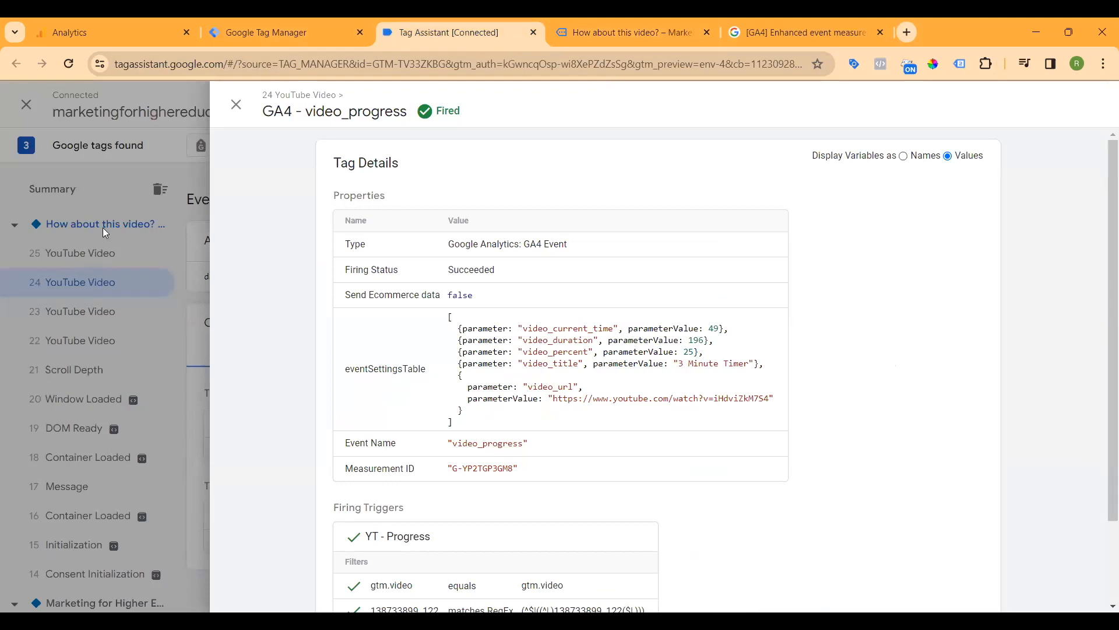
click(236, 107)
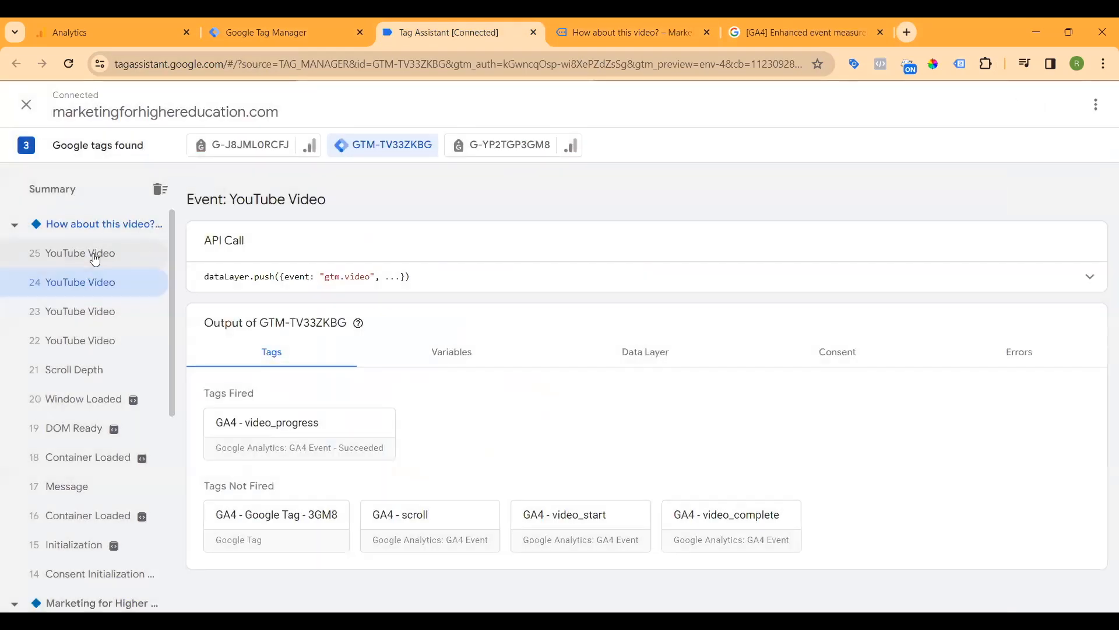
click(96, 256)
click(74, 233)
click(80, 257)
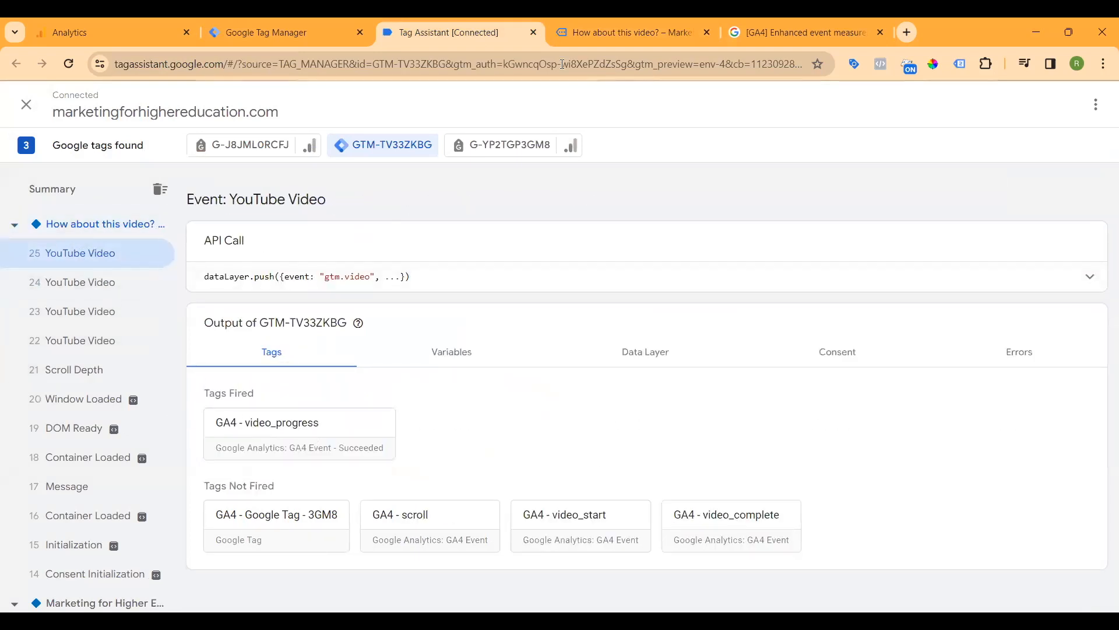
Step: Move the paused video on the demo page to about 3:11 and play it to the end
click(603, 33)
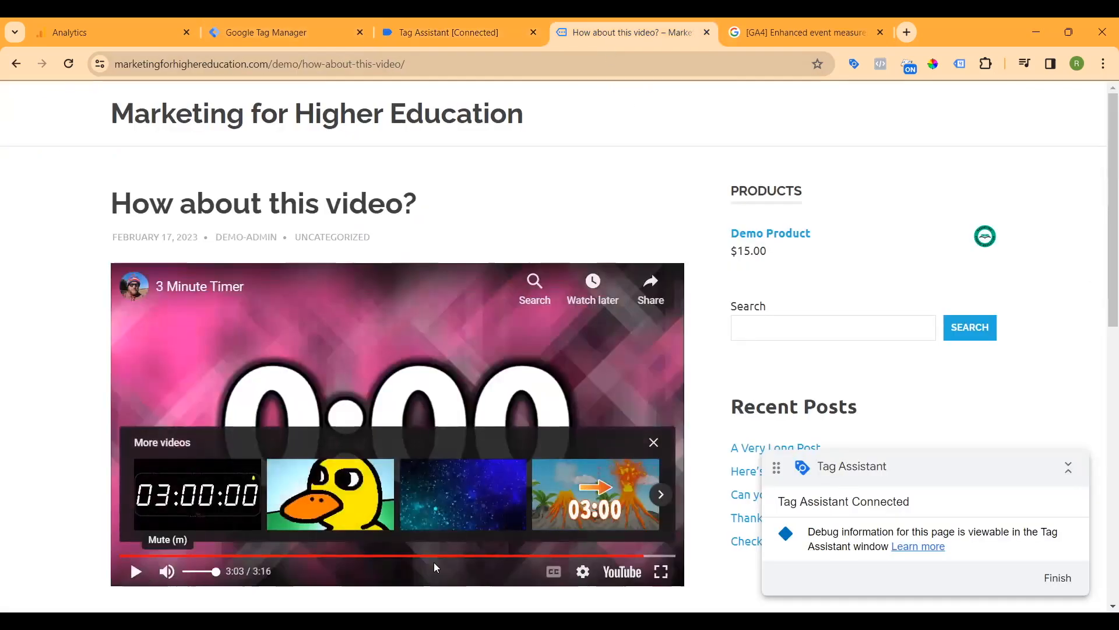
drag(670, 555, 666, 556)
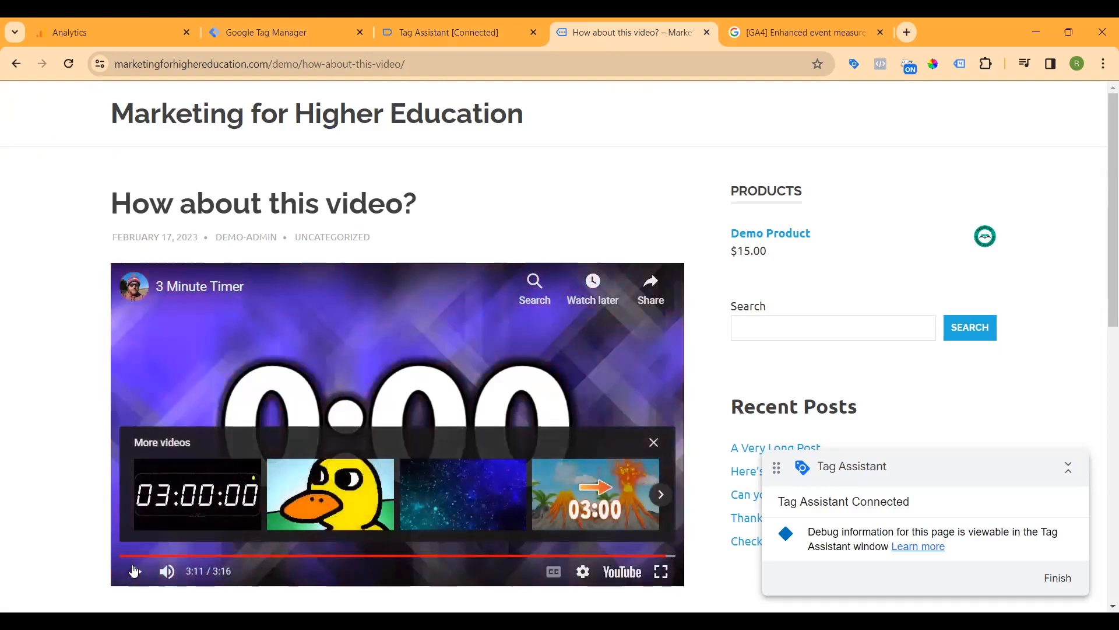
click(134, 570)
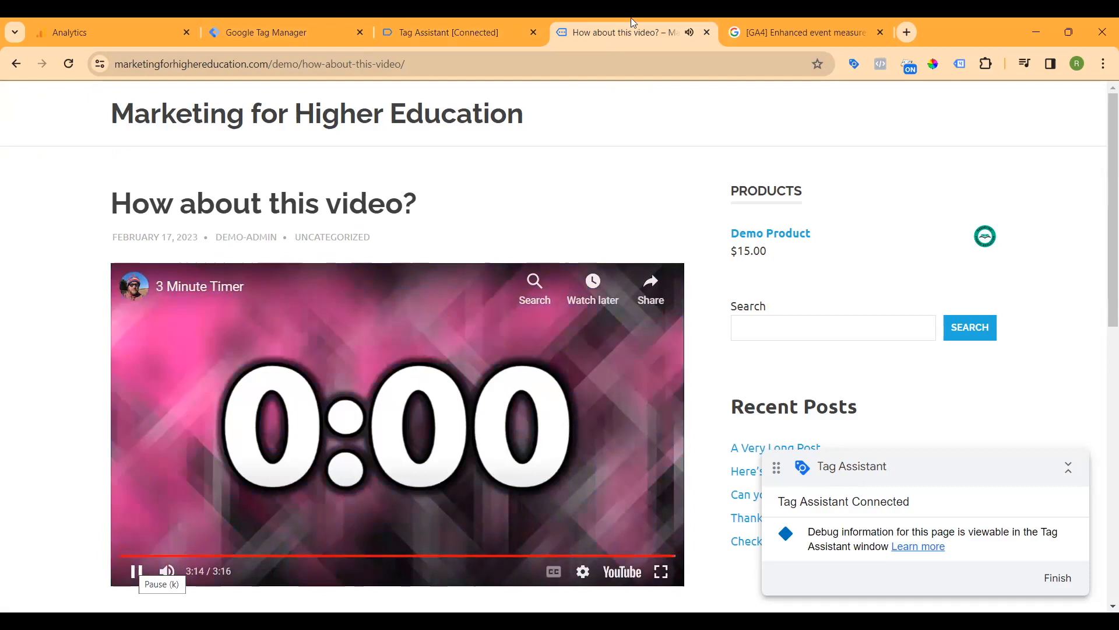
Step: Examine the GA4 - video_complete tag's properties and firing trigger for the newest YouTube Video event in Tag Assistant, and close its details
click(455, 30)
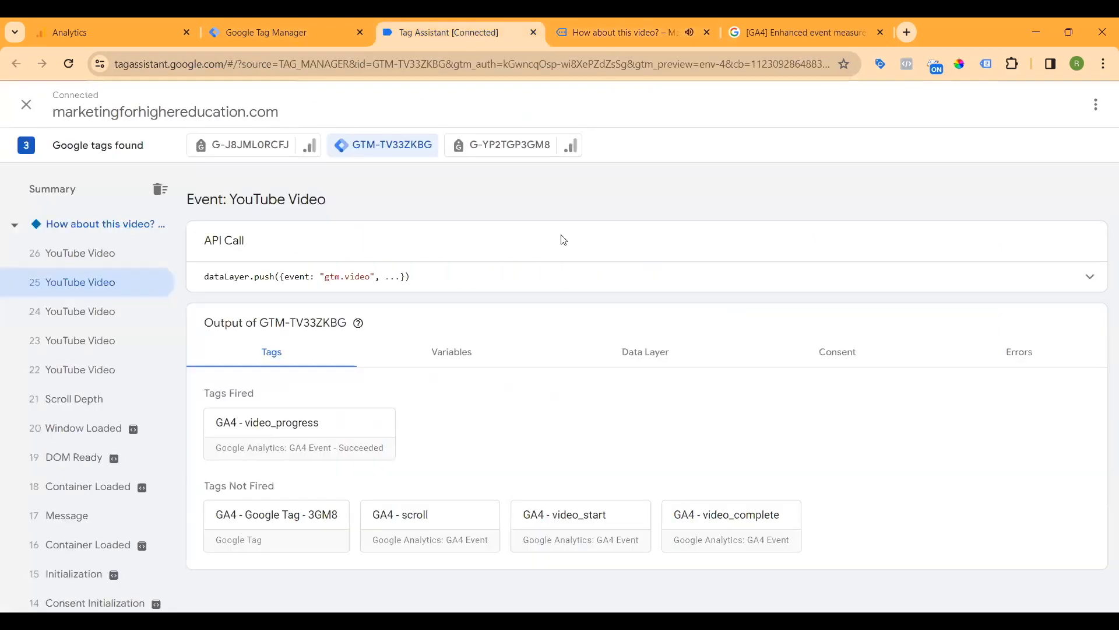
click(60, 257)
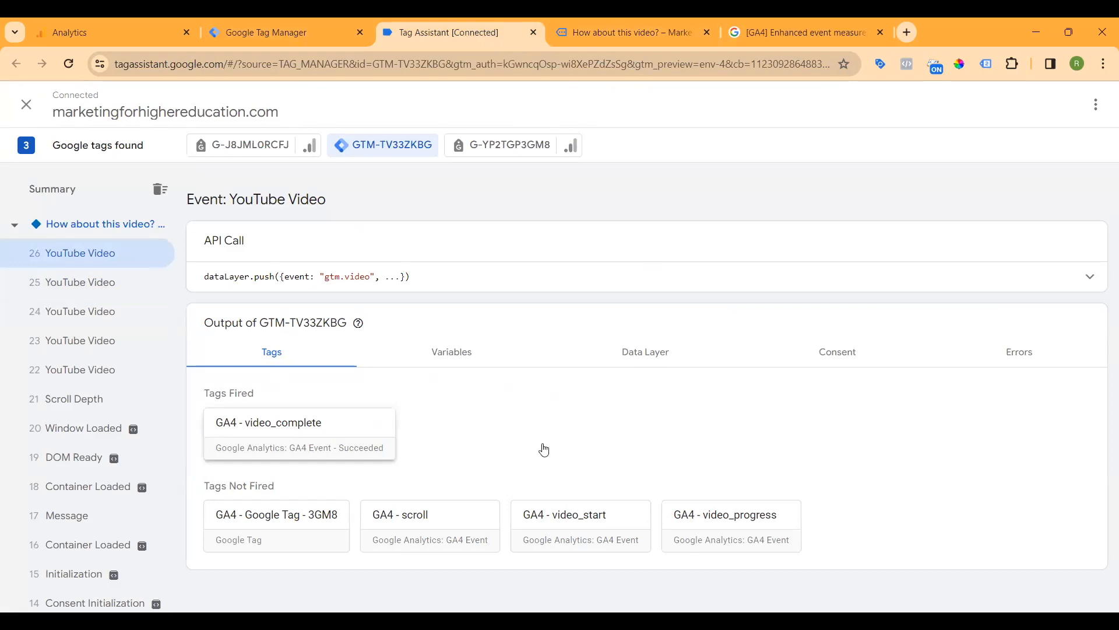
click(326, 435)
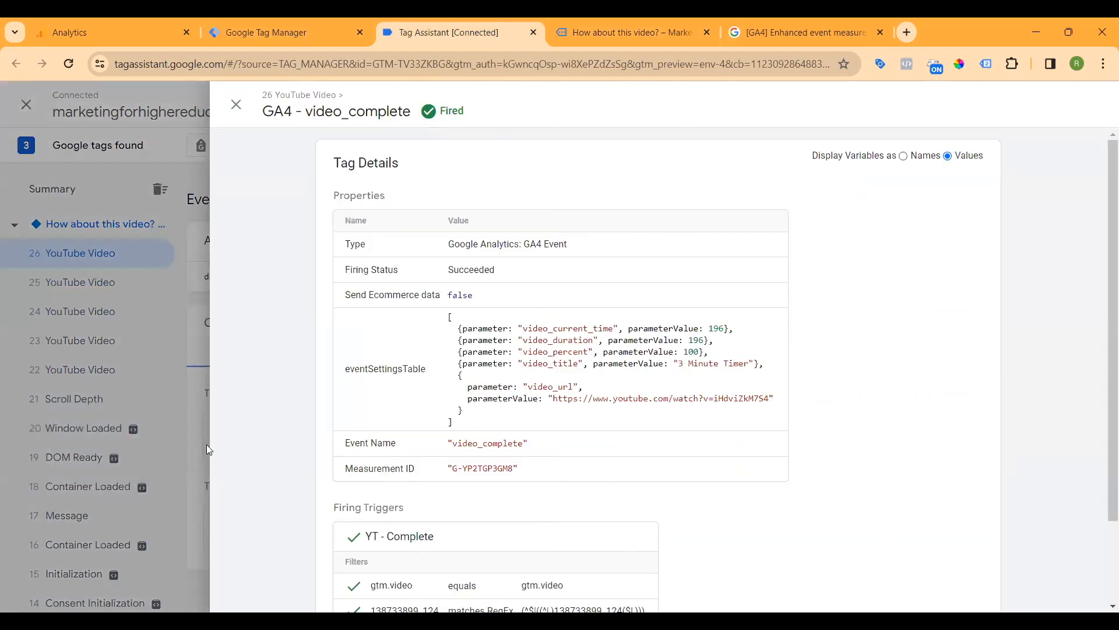
click(236, 105)
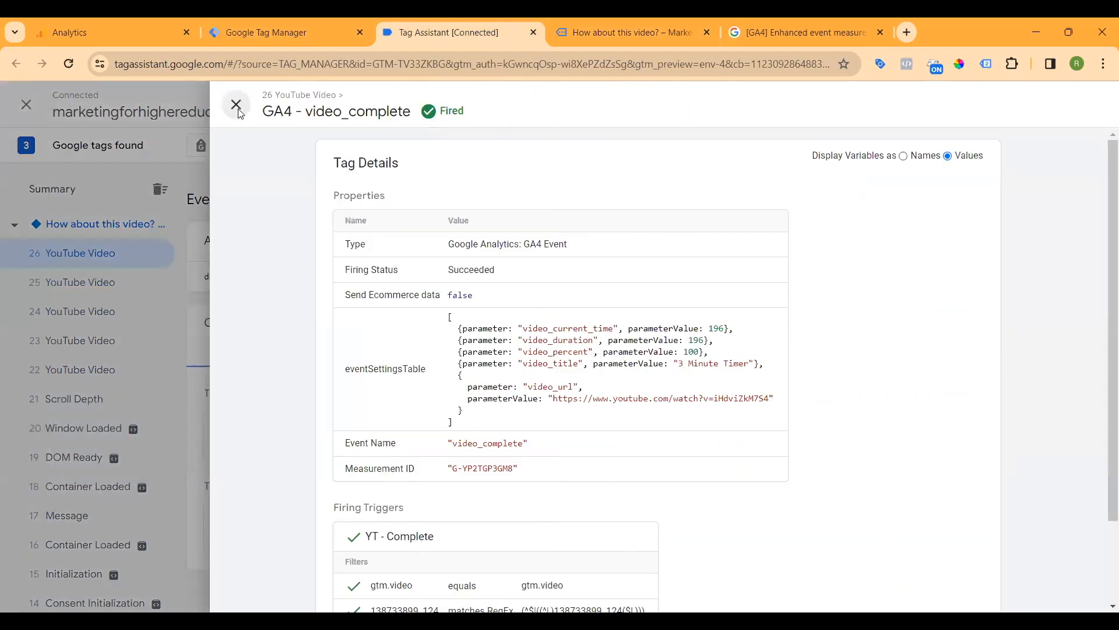